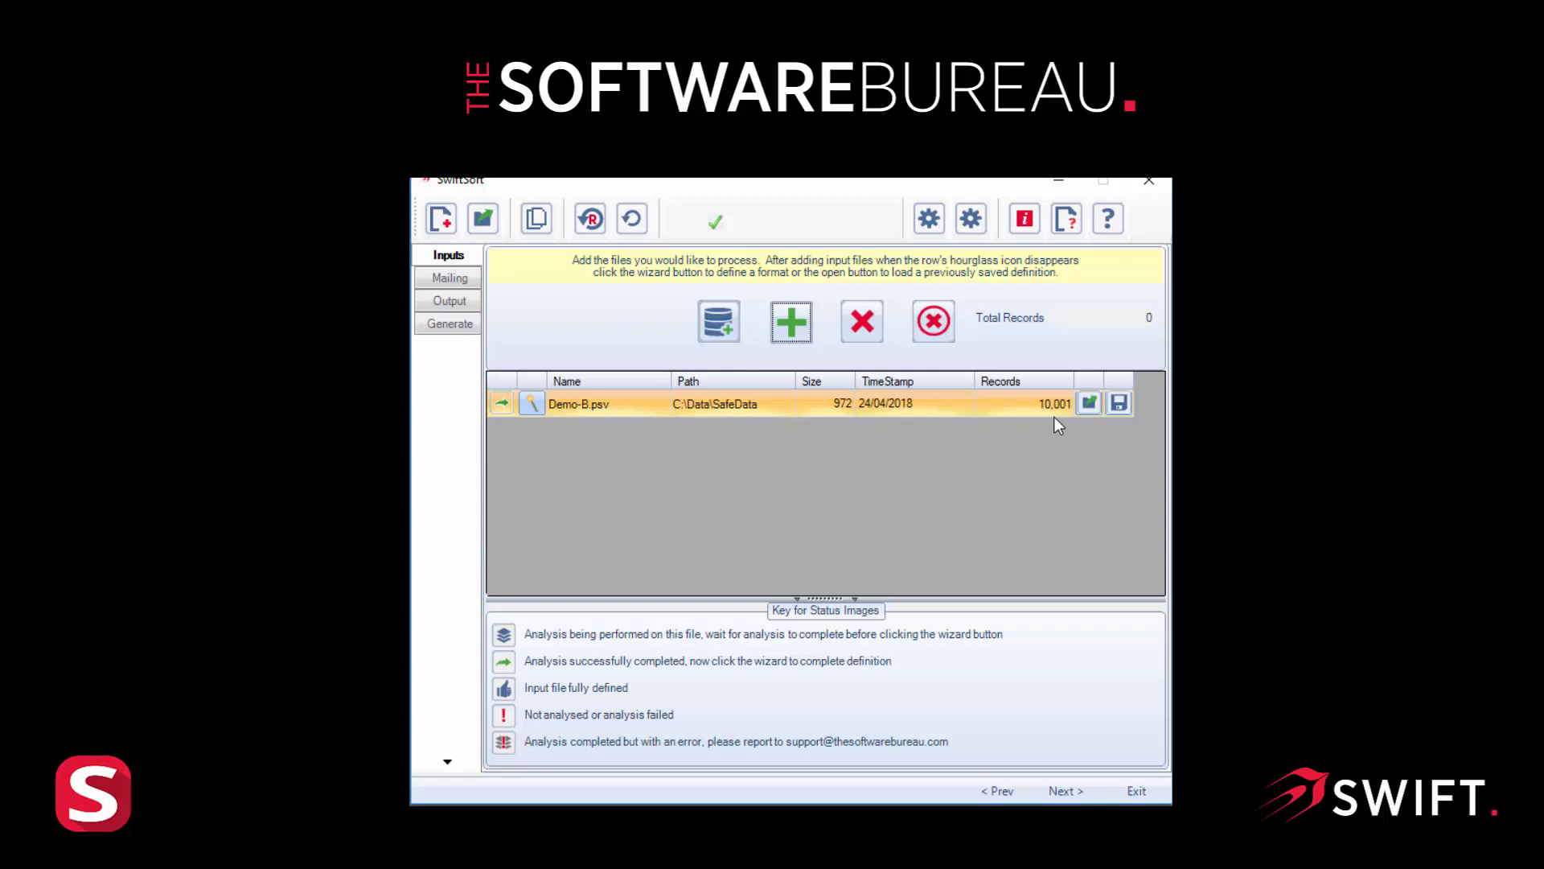
Define Demo-B.psv as a pipe-delimited file, mark the first record as header and take the field names from its data
click(530, 404)
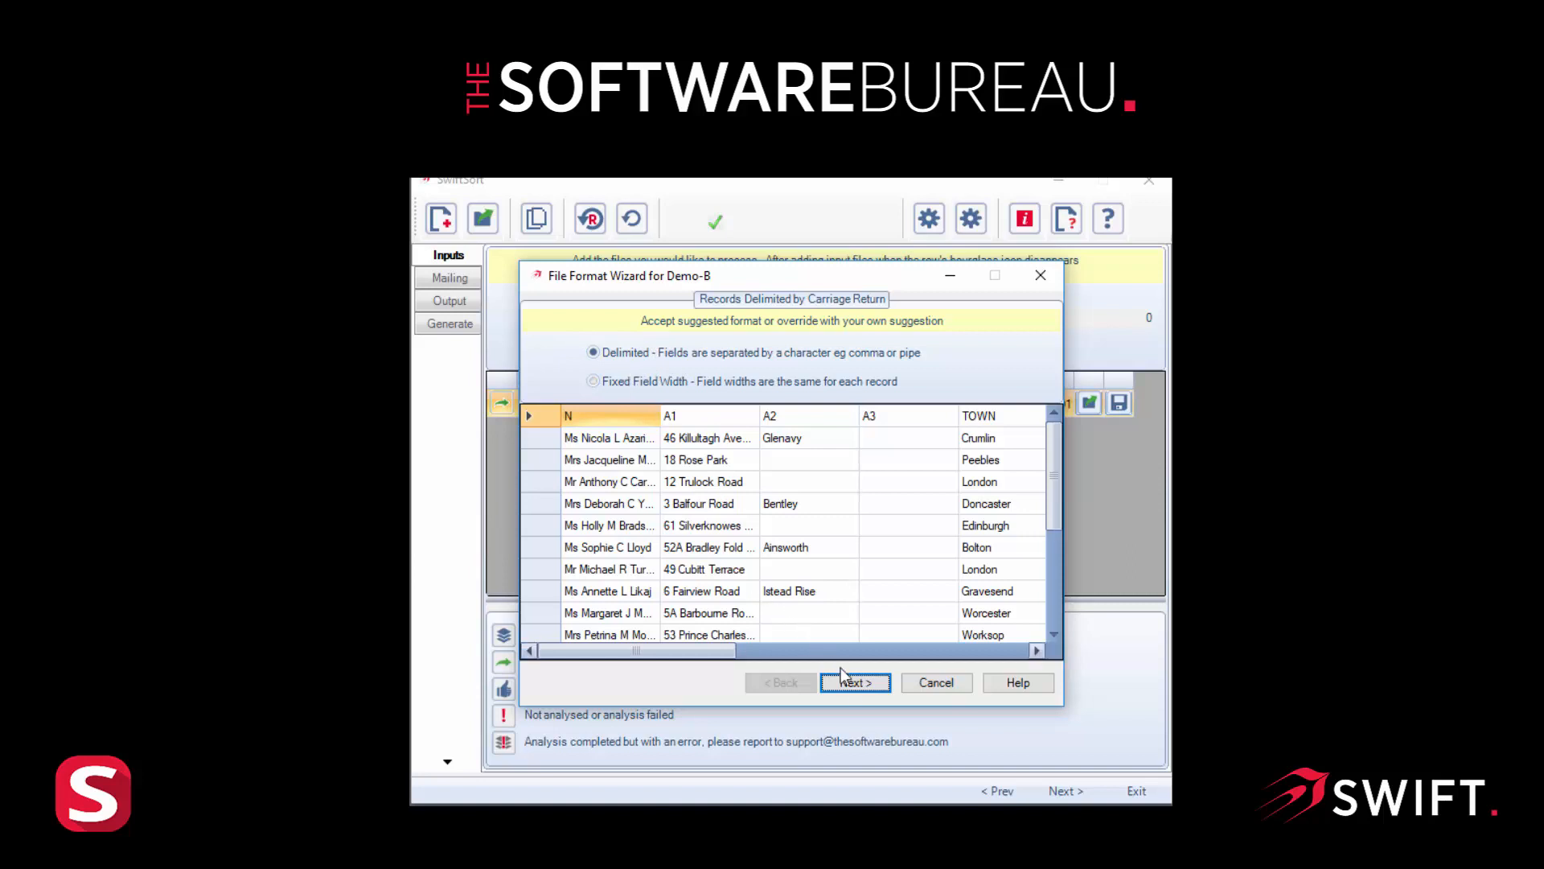
click(863, 690)
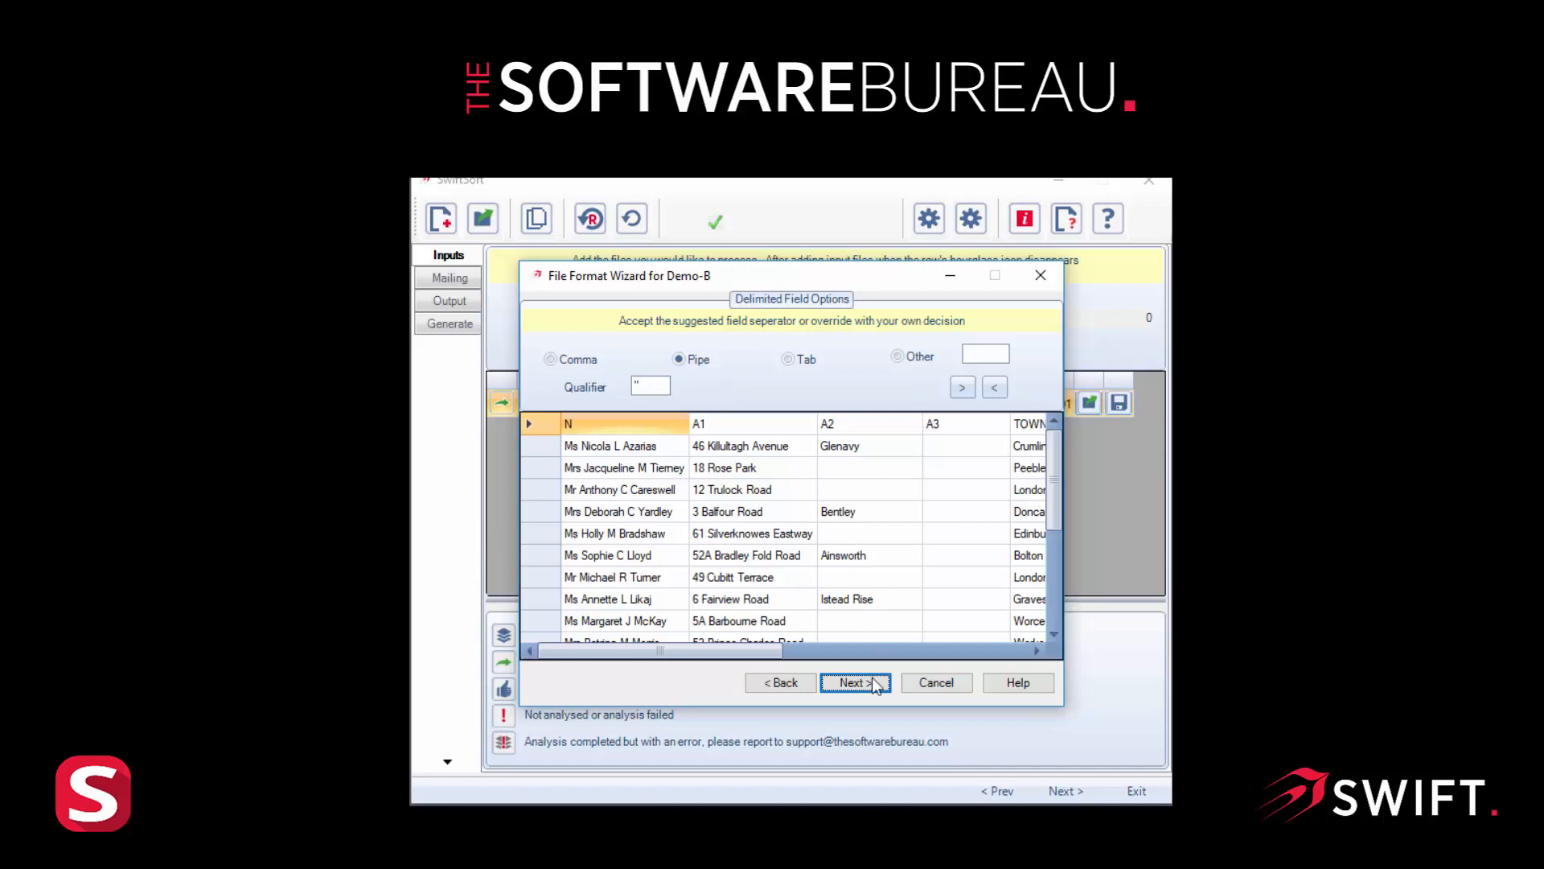
click(851, 687)
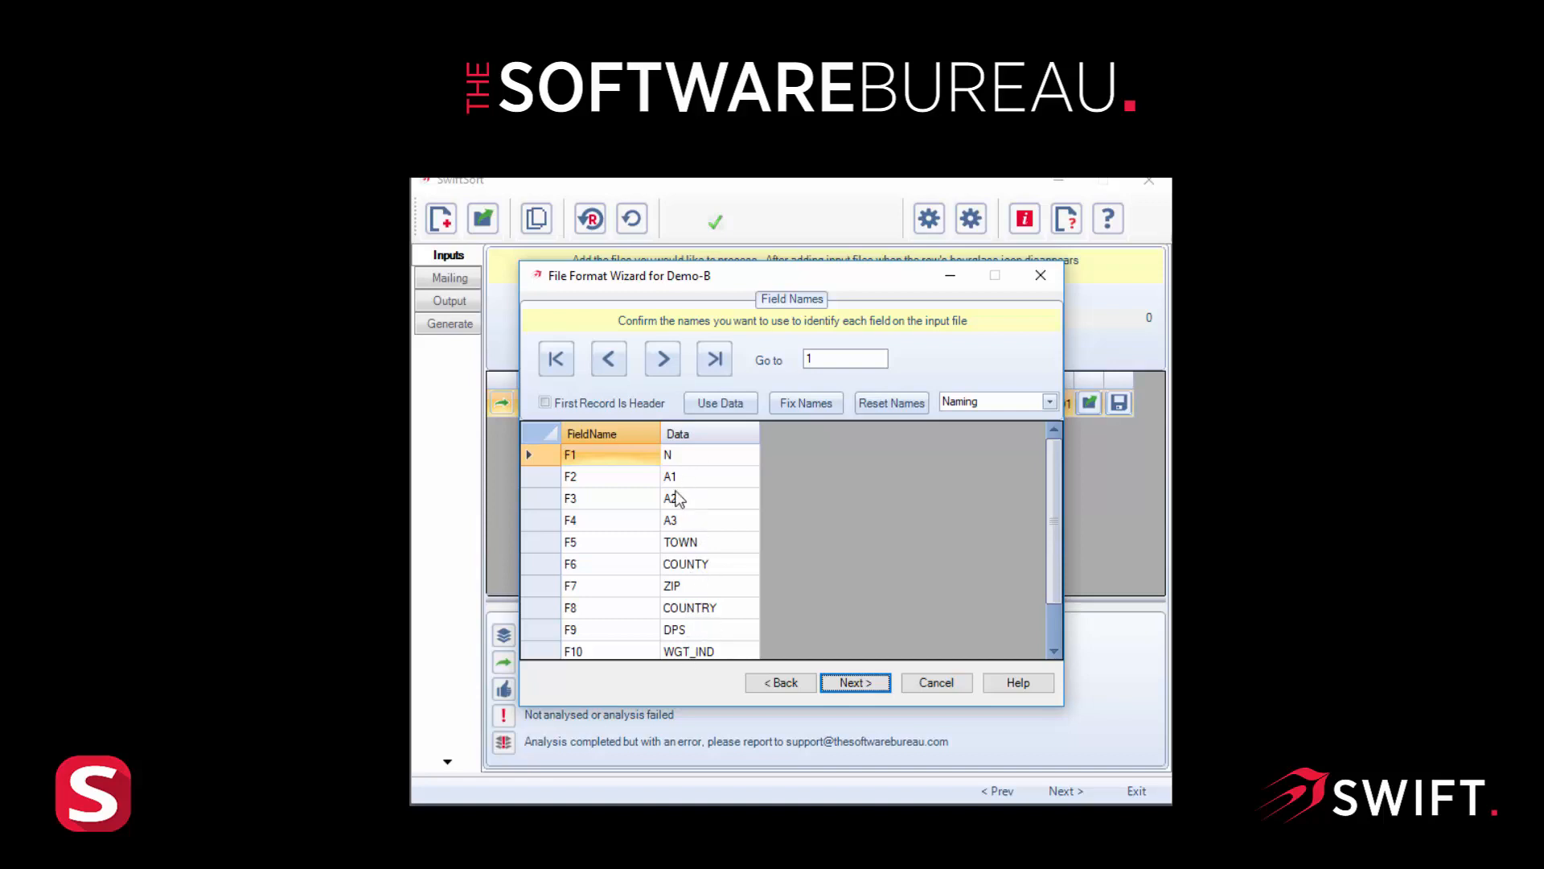
click(546, 406)
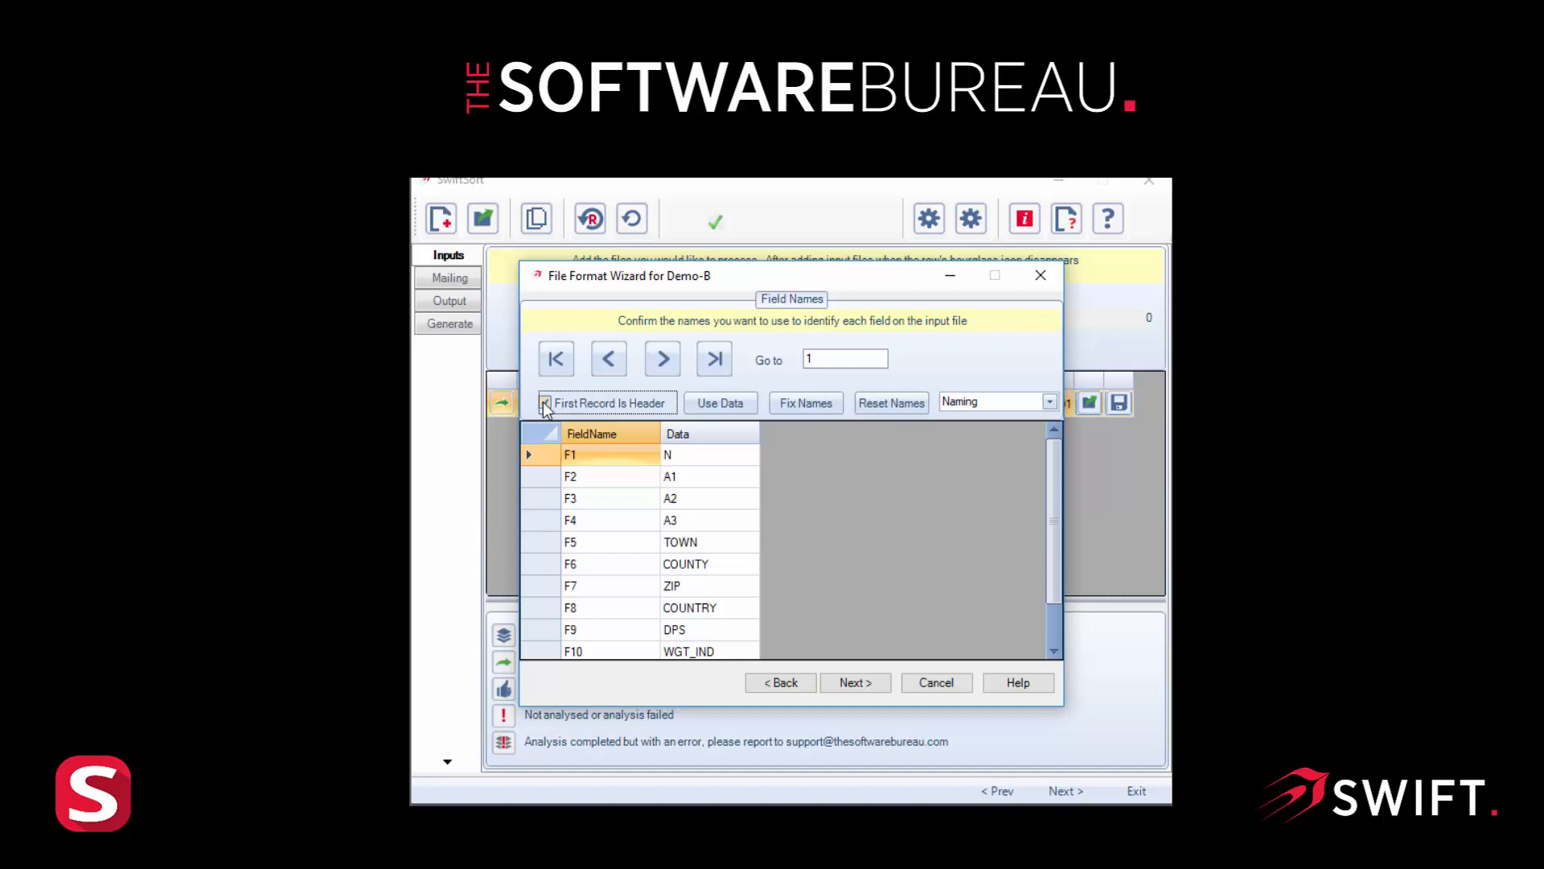
click(718, 403)
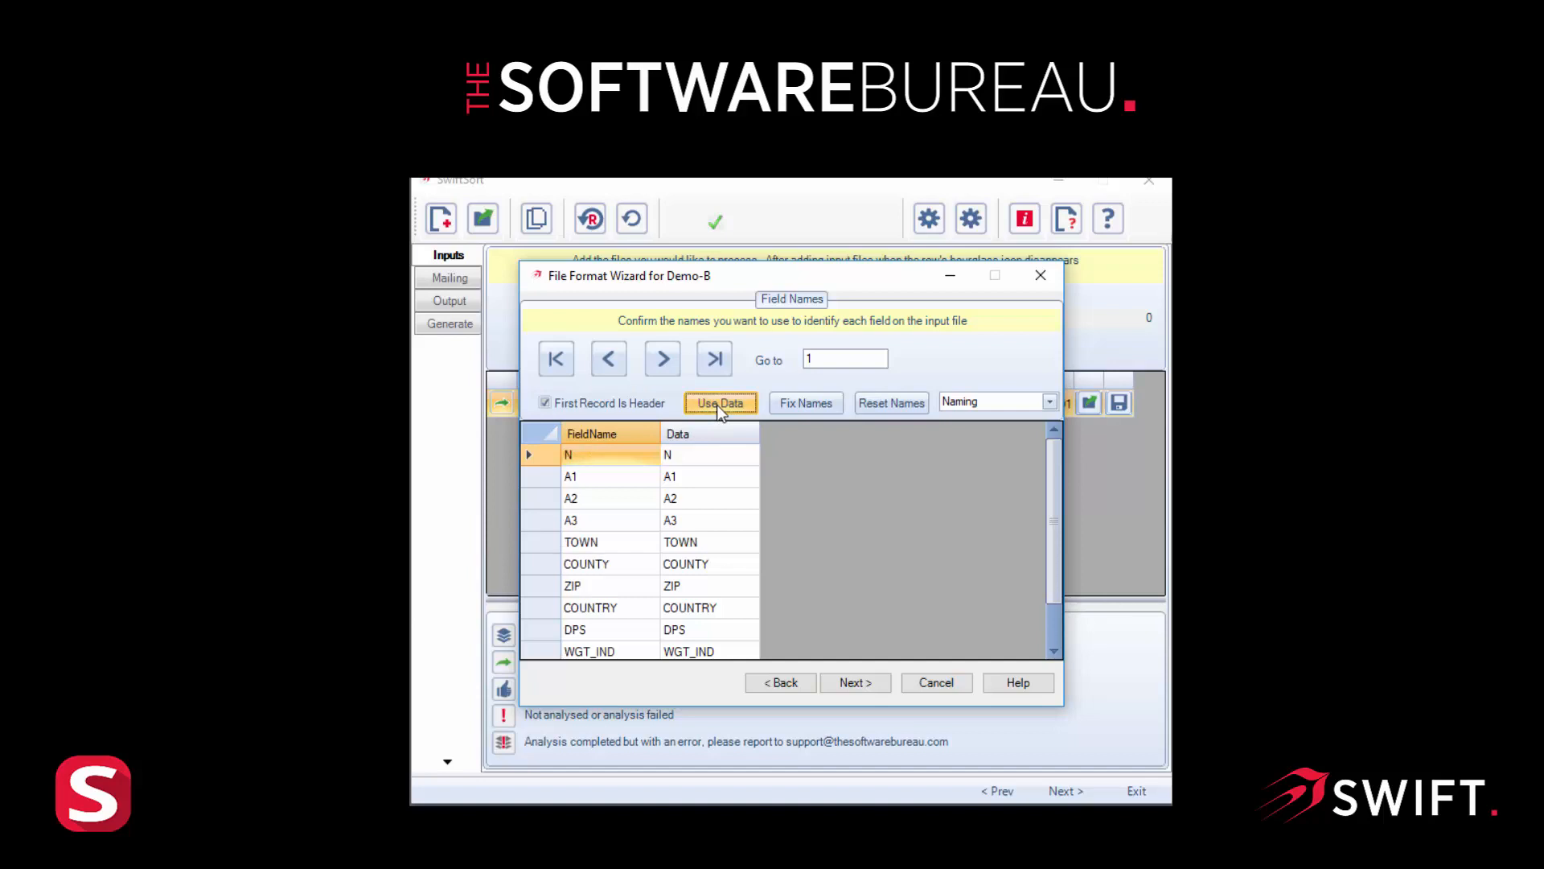
Rename the TOWN, COUNTY and ZIP fields to A4, A5 and A6, and complete the file format with the suggested address fields
click(581, 543)
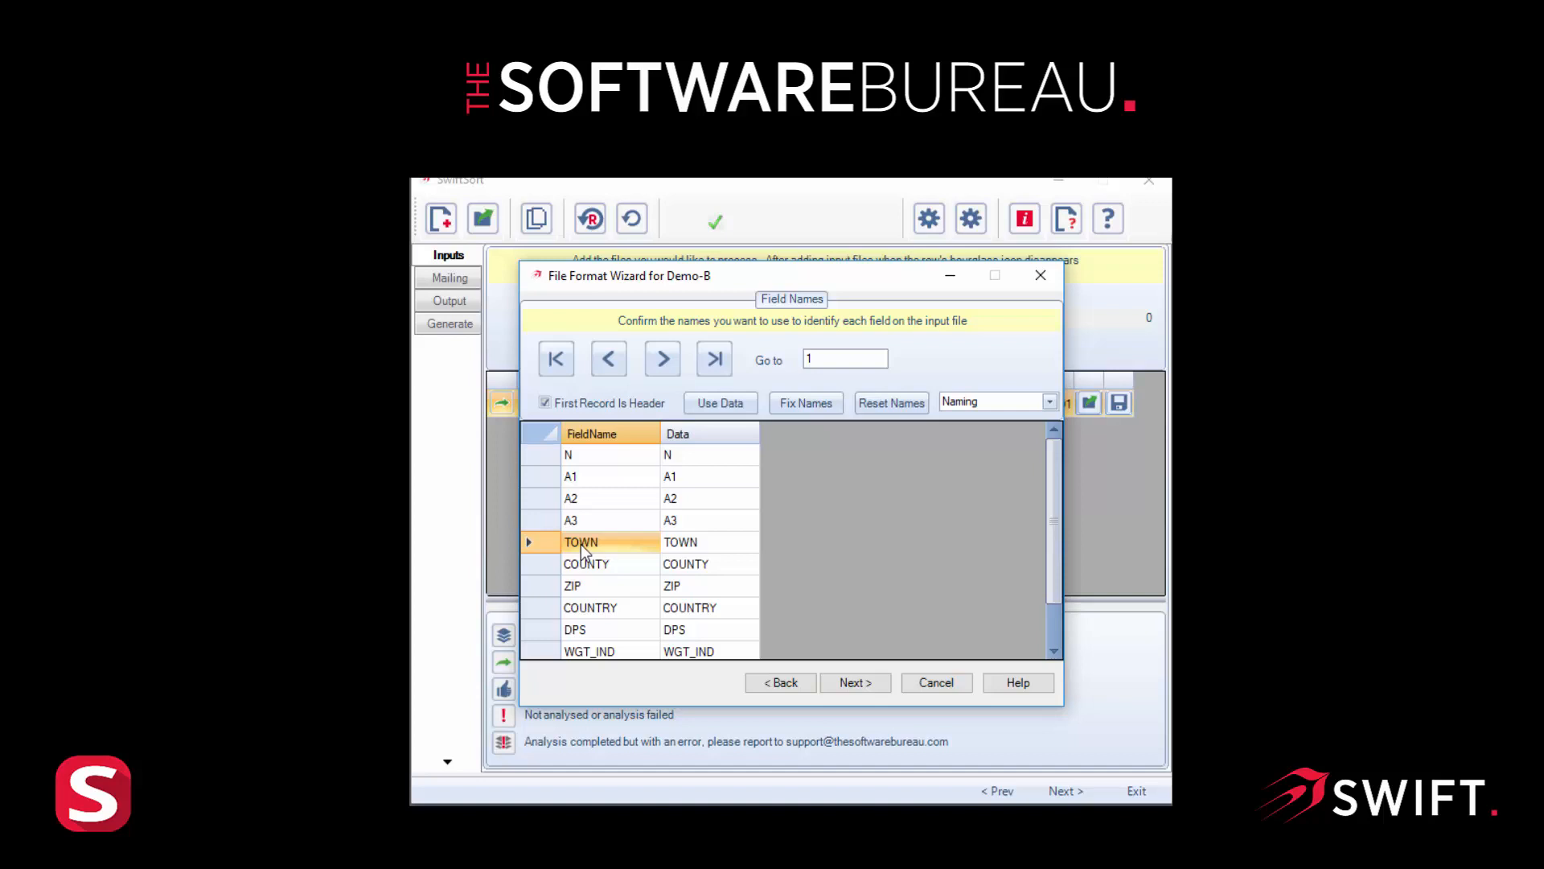
text(A4)
key(Return)
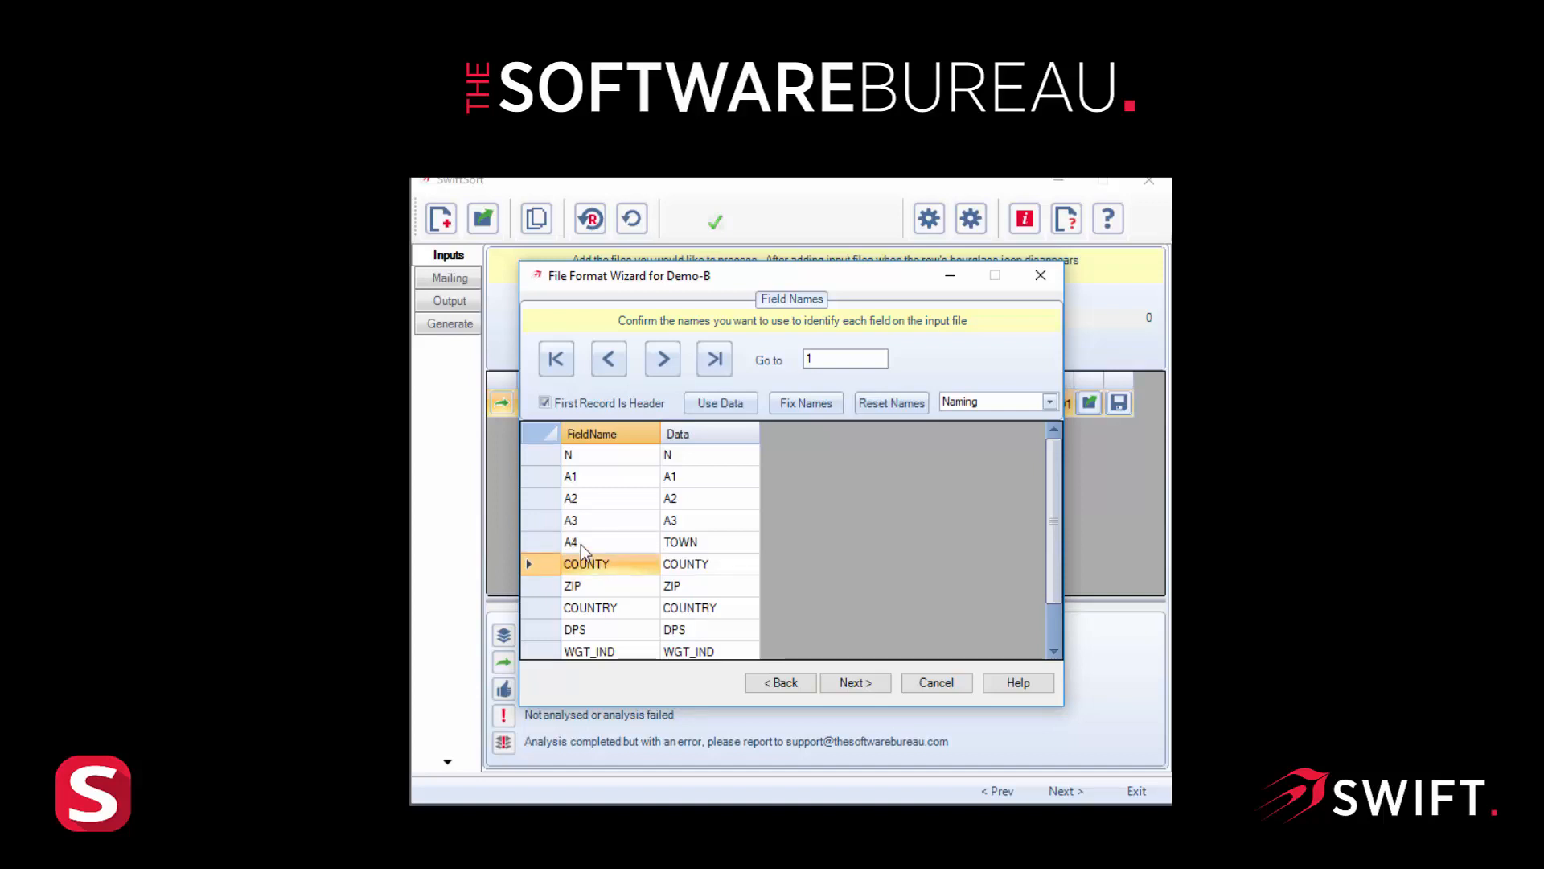
text(A5)
key(Return)
text(A6)
key(Return)
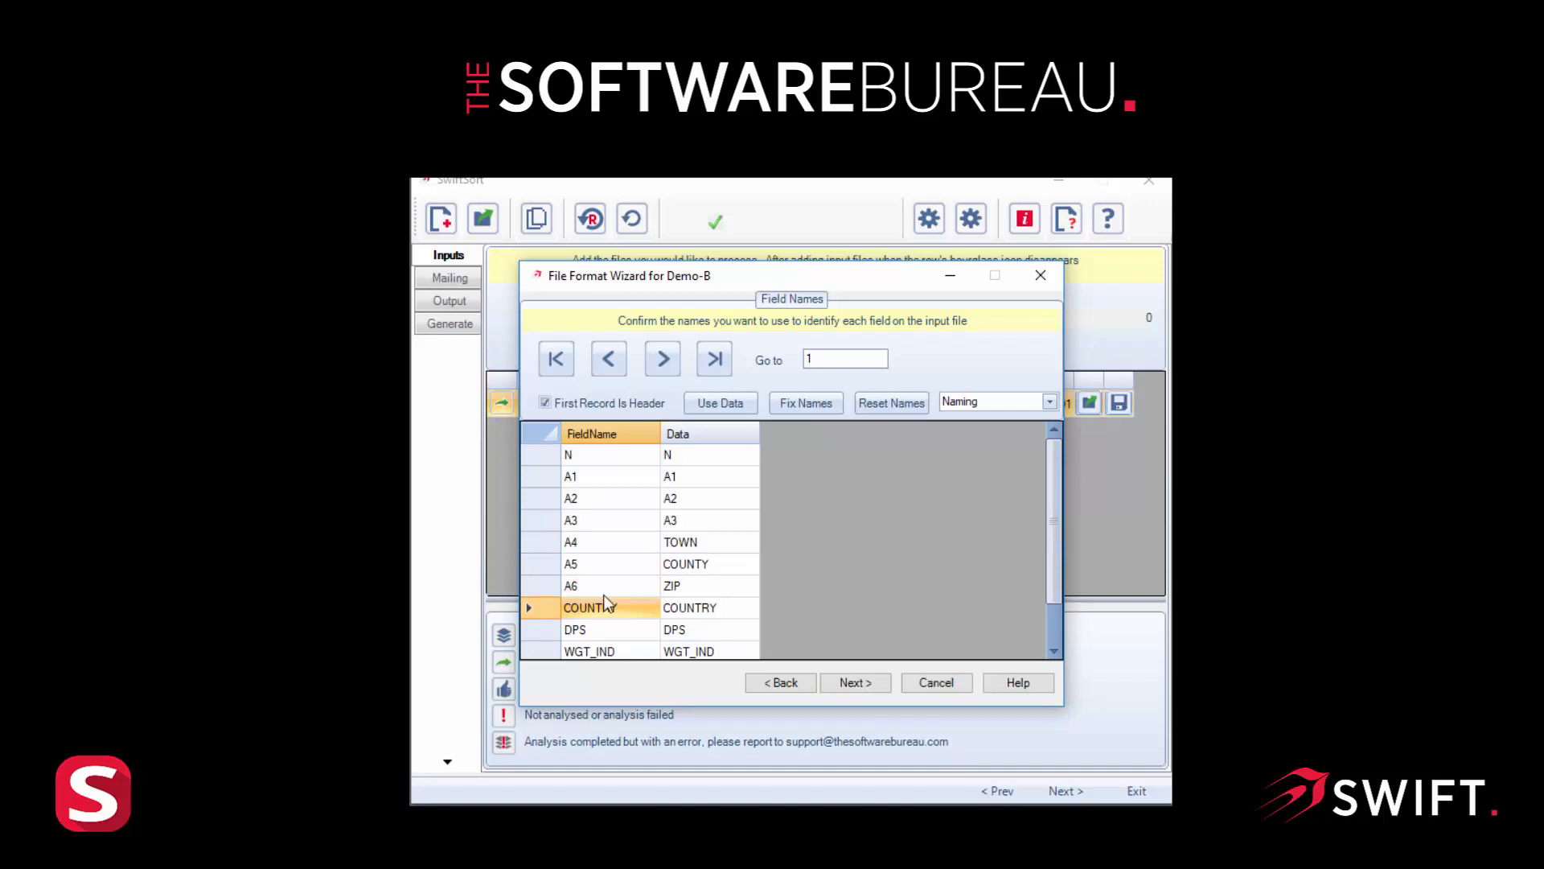
click(854, 683)
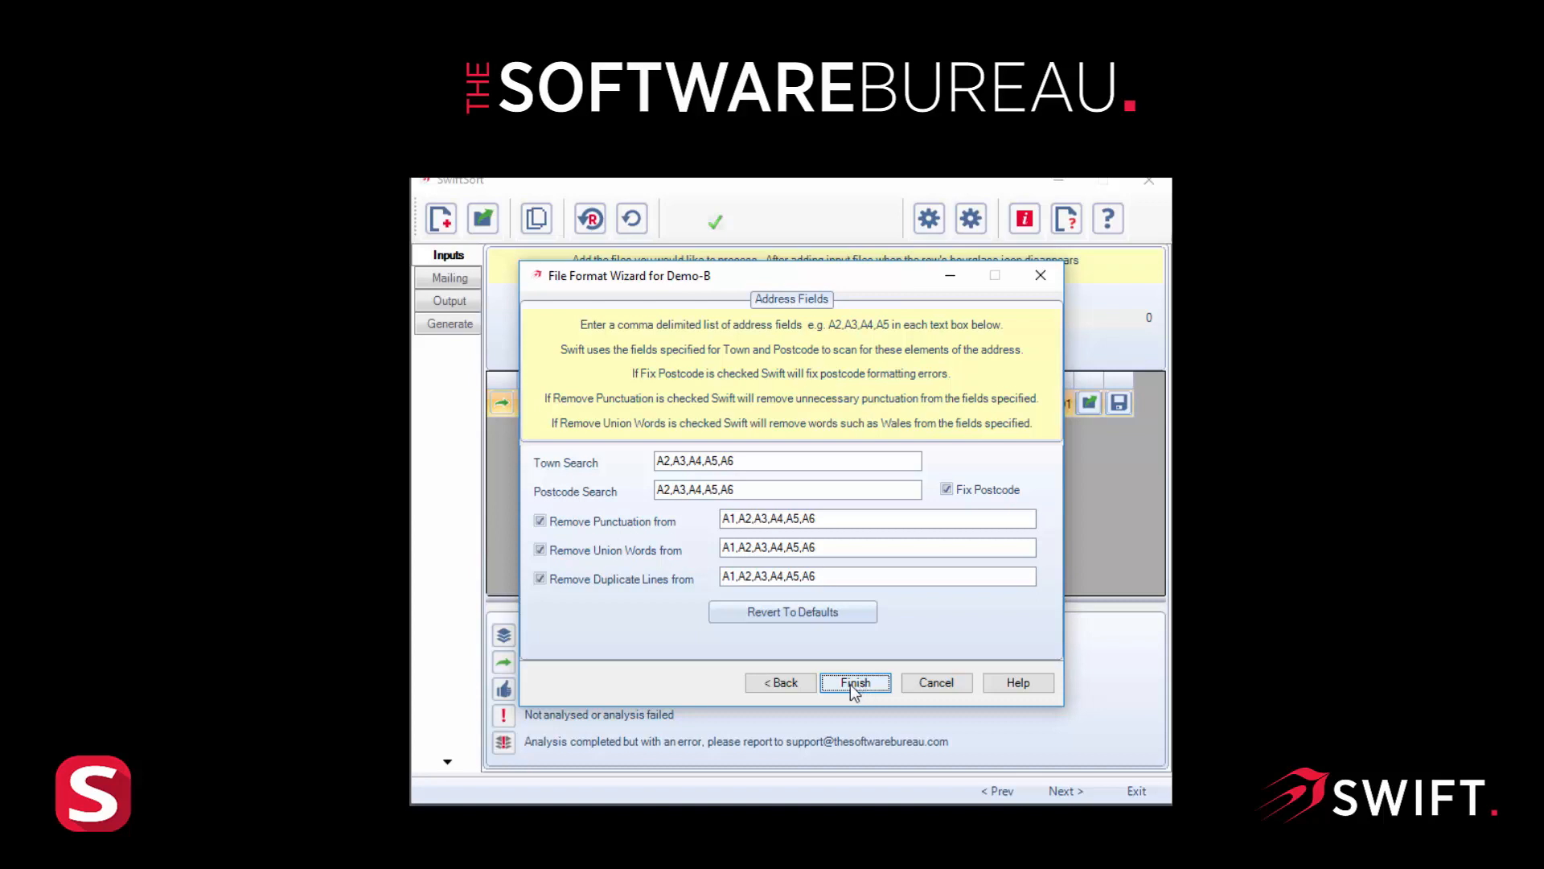
click(852, 684)
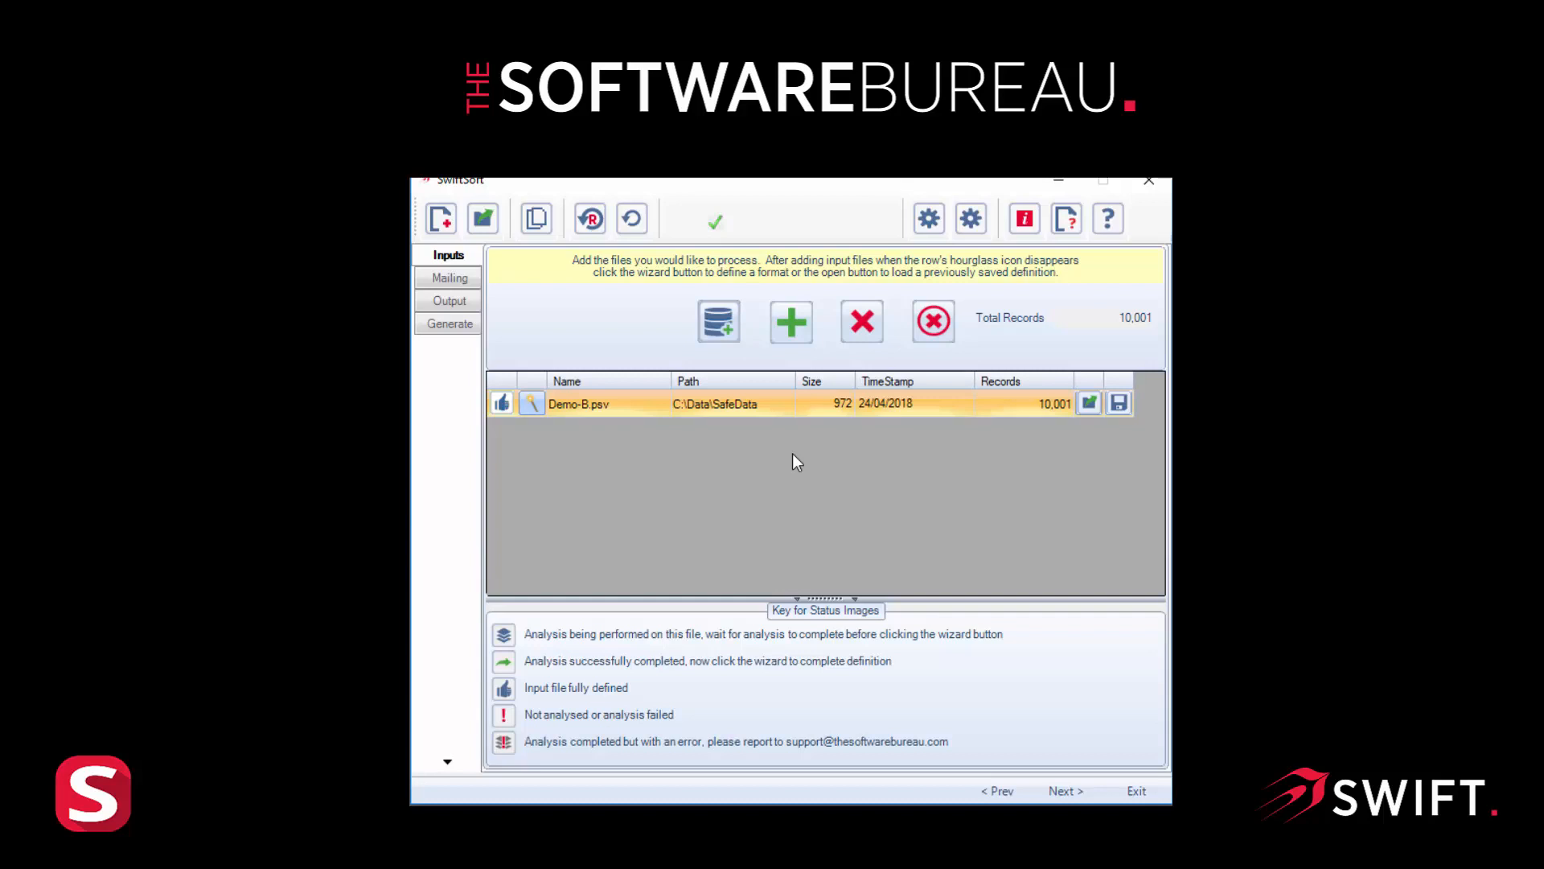
Set up the mailing with item format Letter, carrier Royal Mail and mailing type Advertising Mail
click(1063, 792)
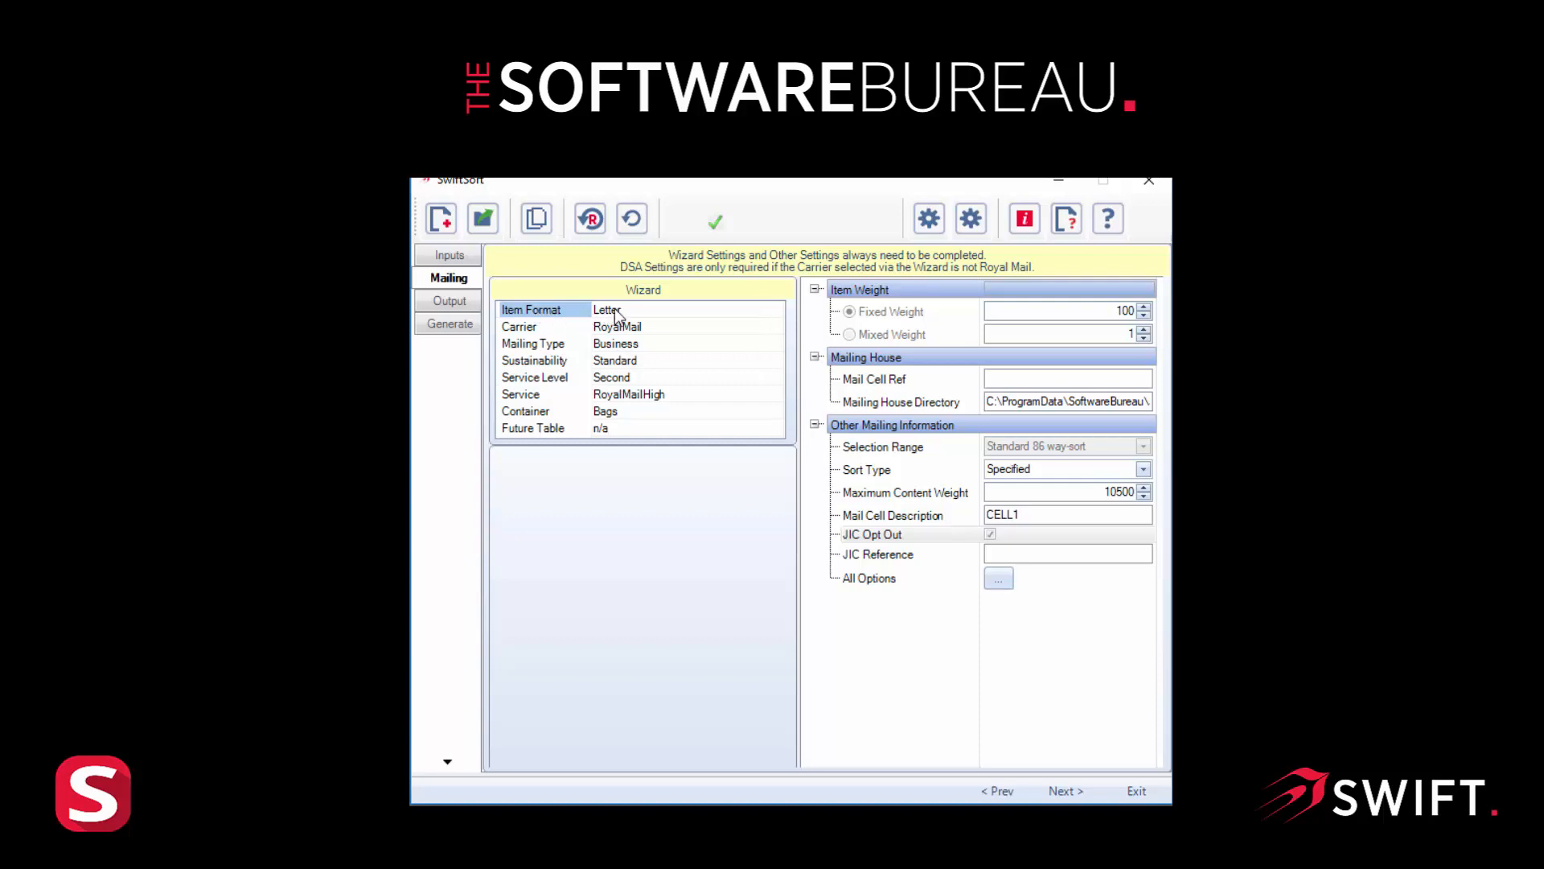
double_click(545, 320)
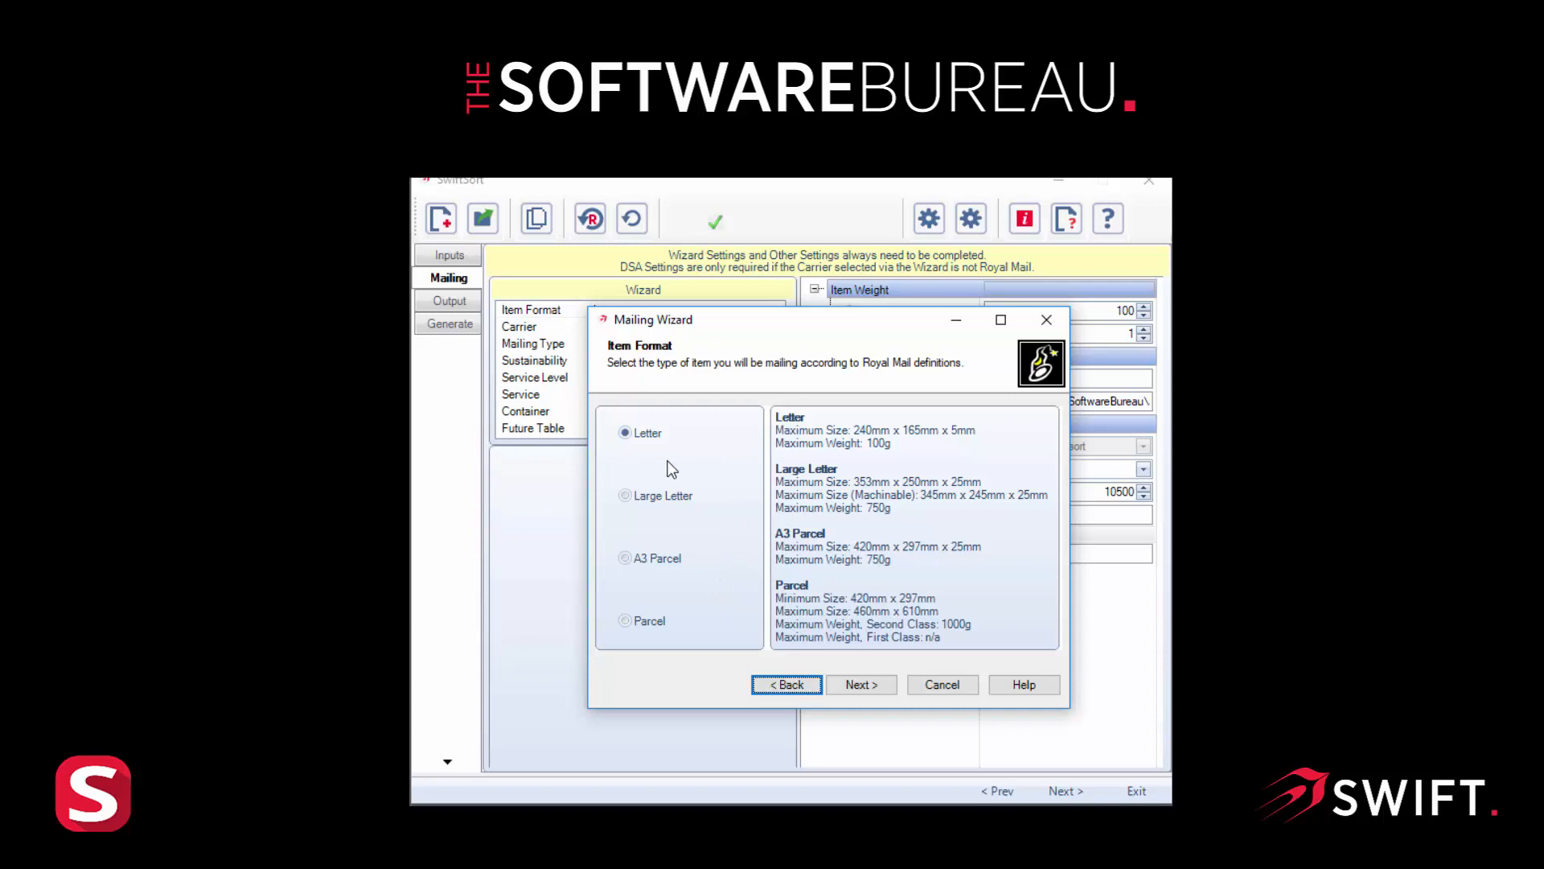
click(857, 685)
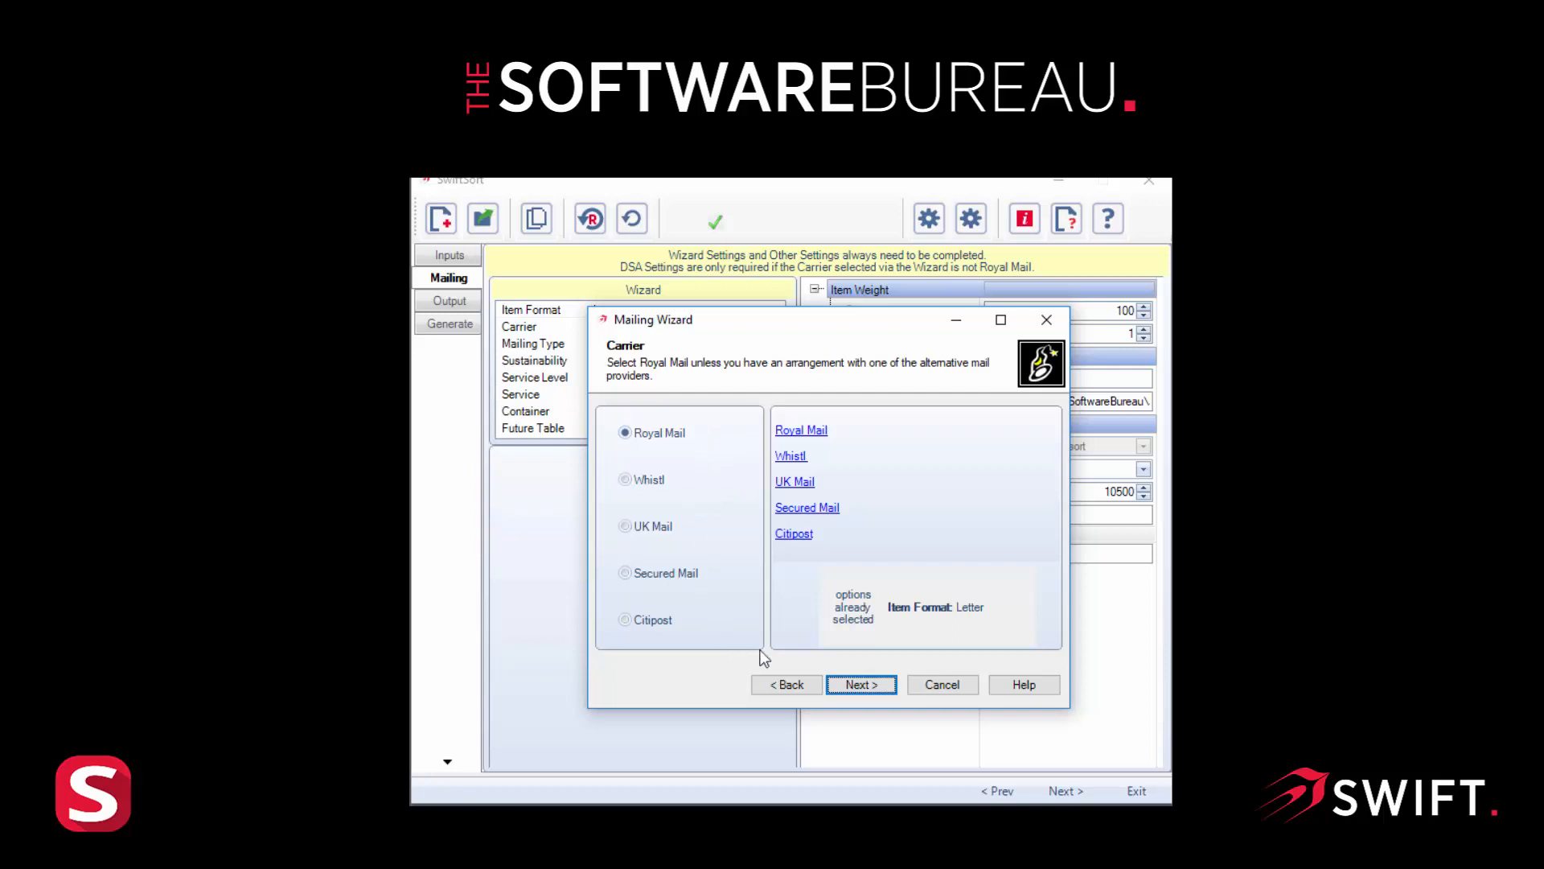
click(866, 686)
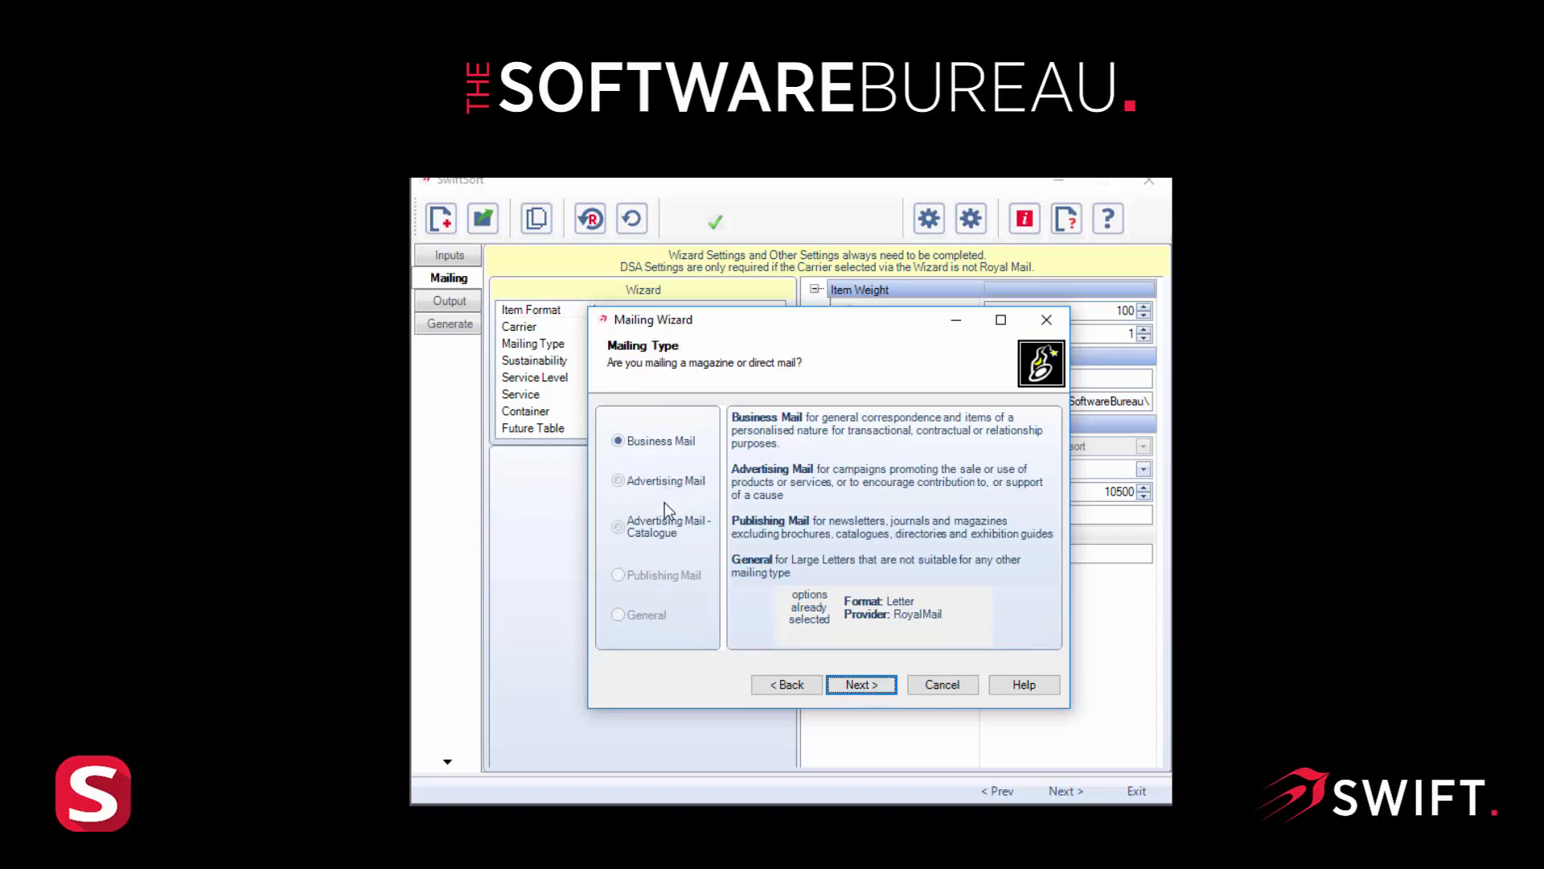
click(618, 480)
click(863, 686)
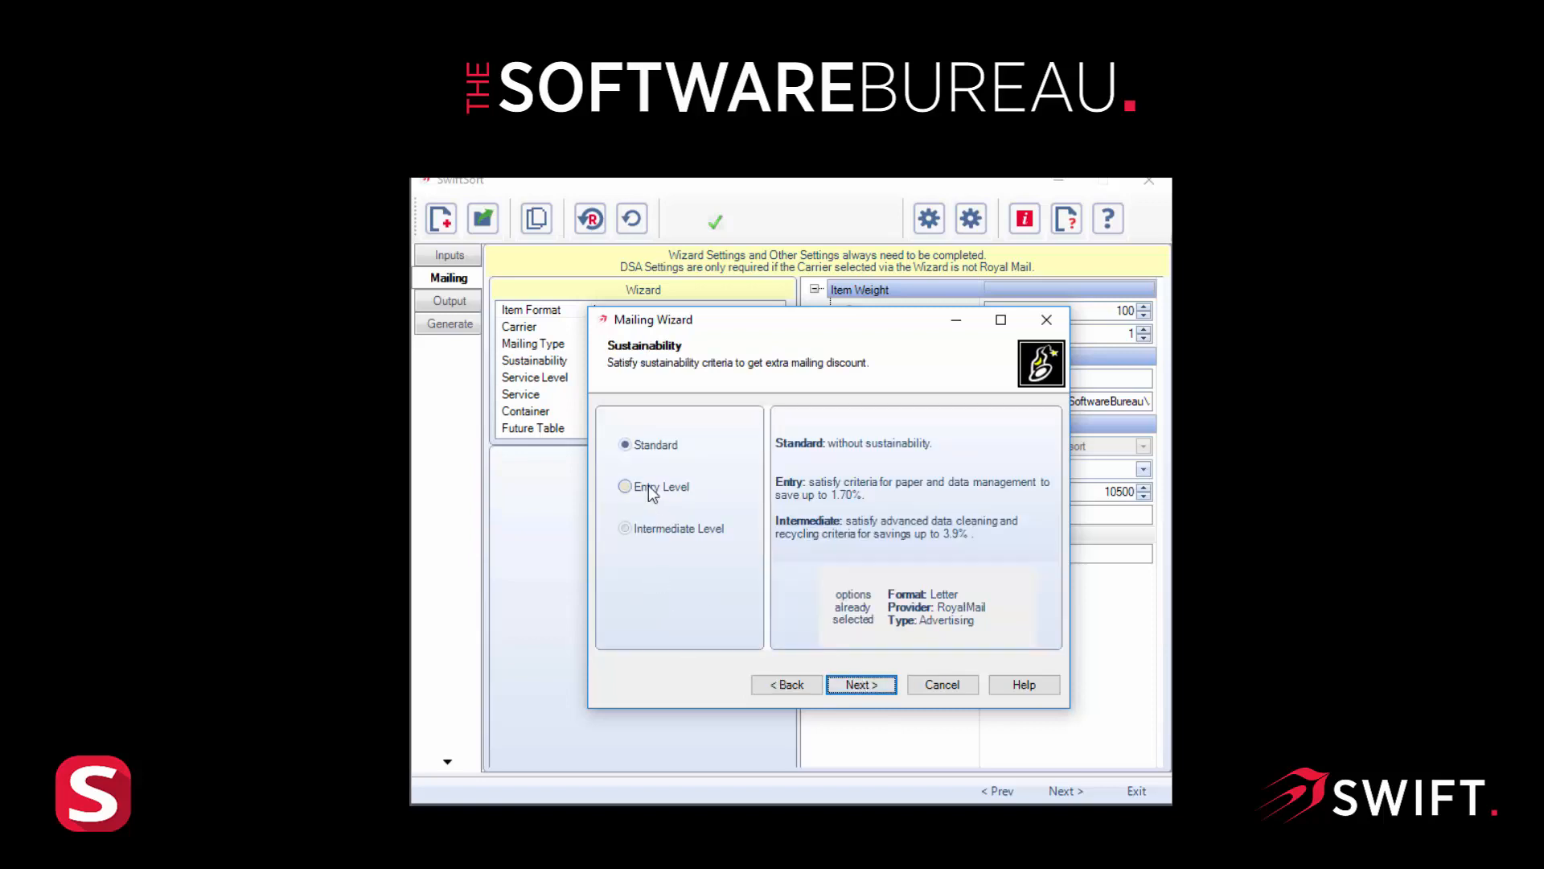
Complete the mailing setup with Entry Level sustainability, Economy delivery, Low Sort - Mailmark service and Bag container
click(628, 487)
click(864, 688)
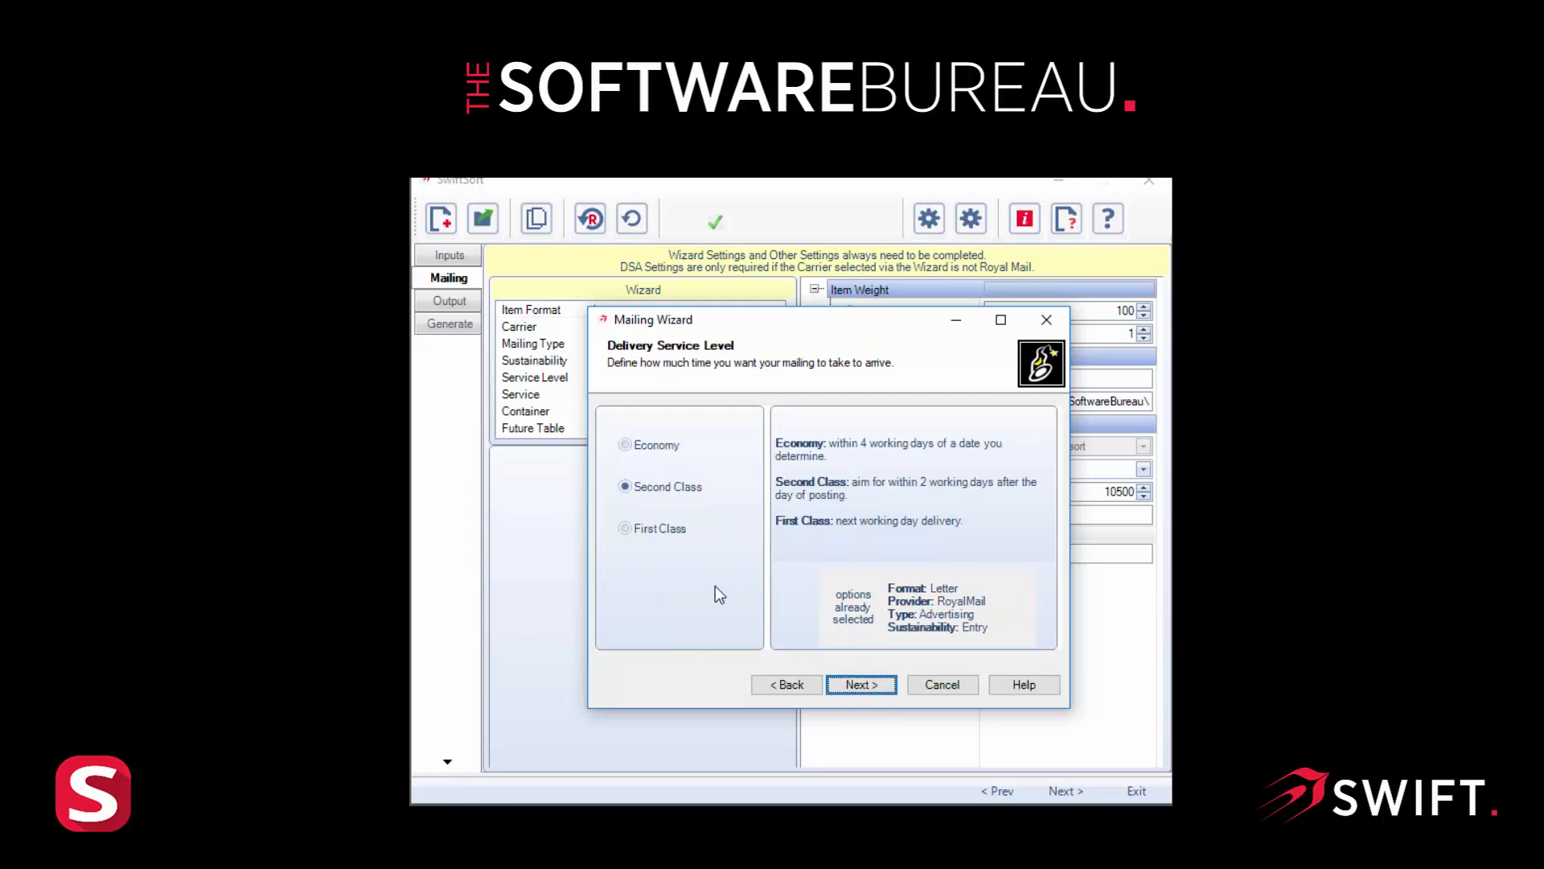
click(628, 447)
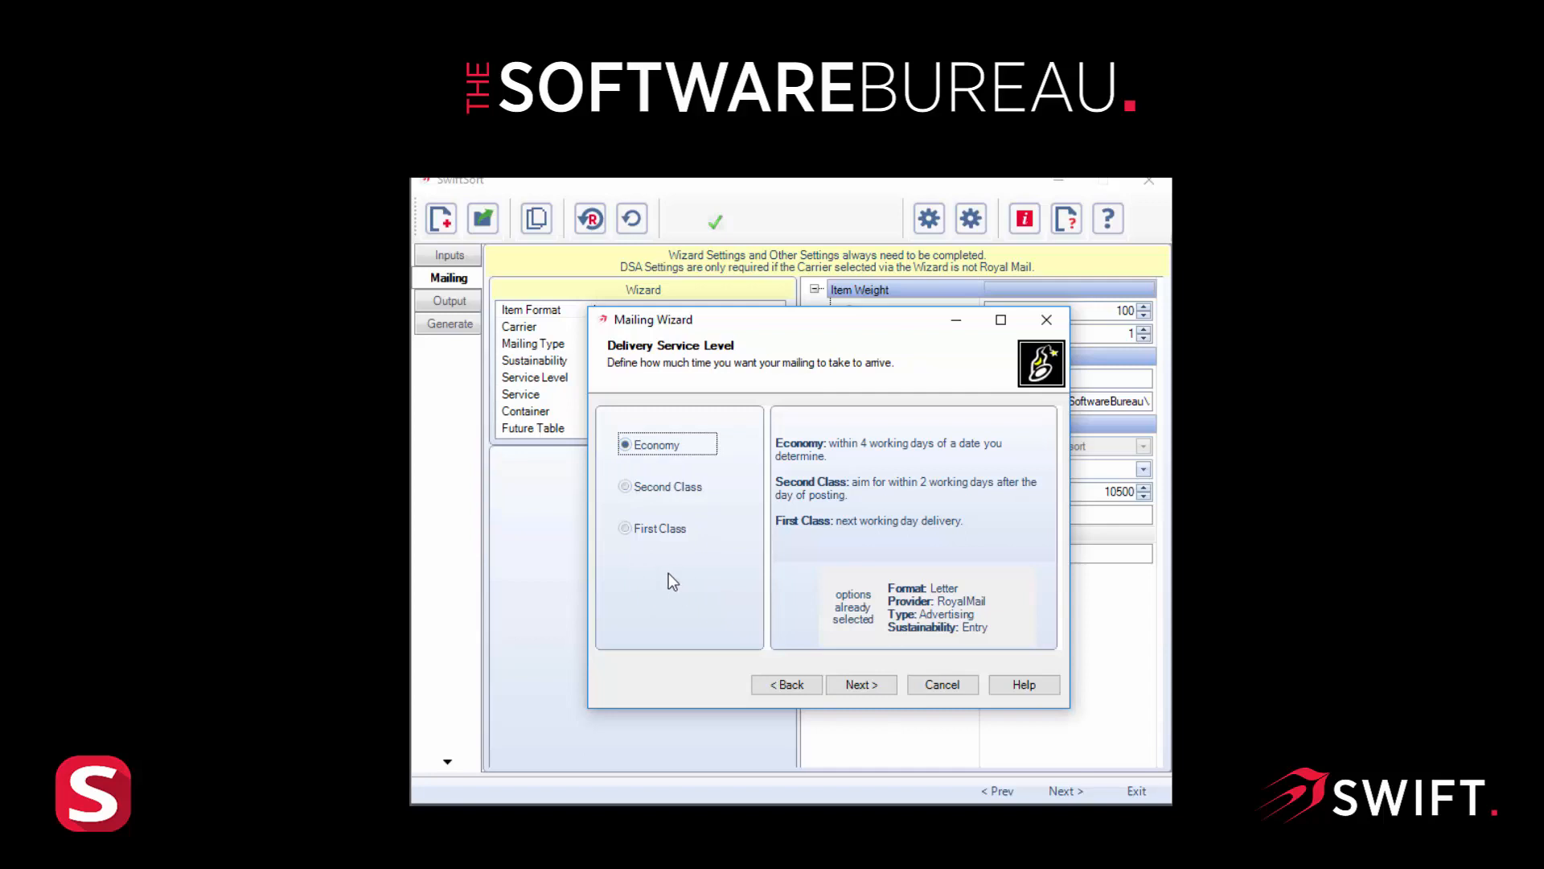
click(859, 686)
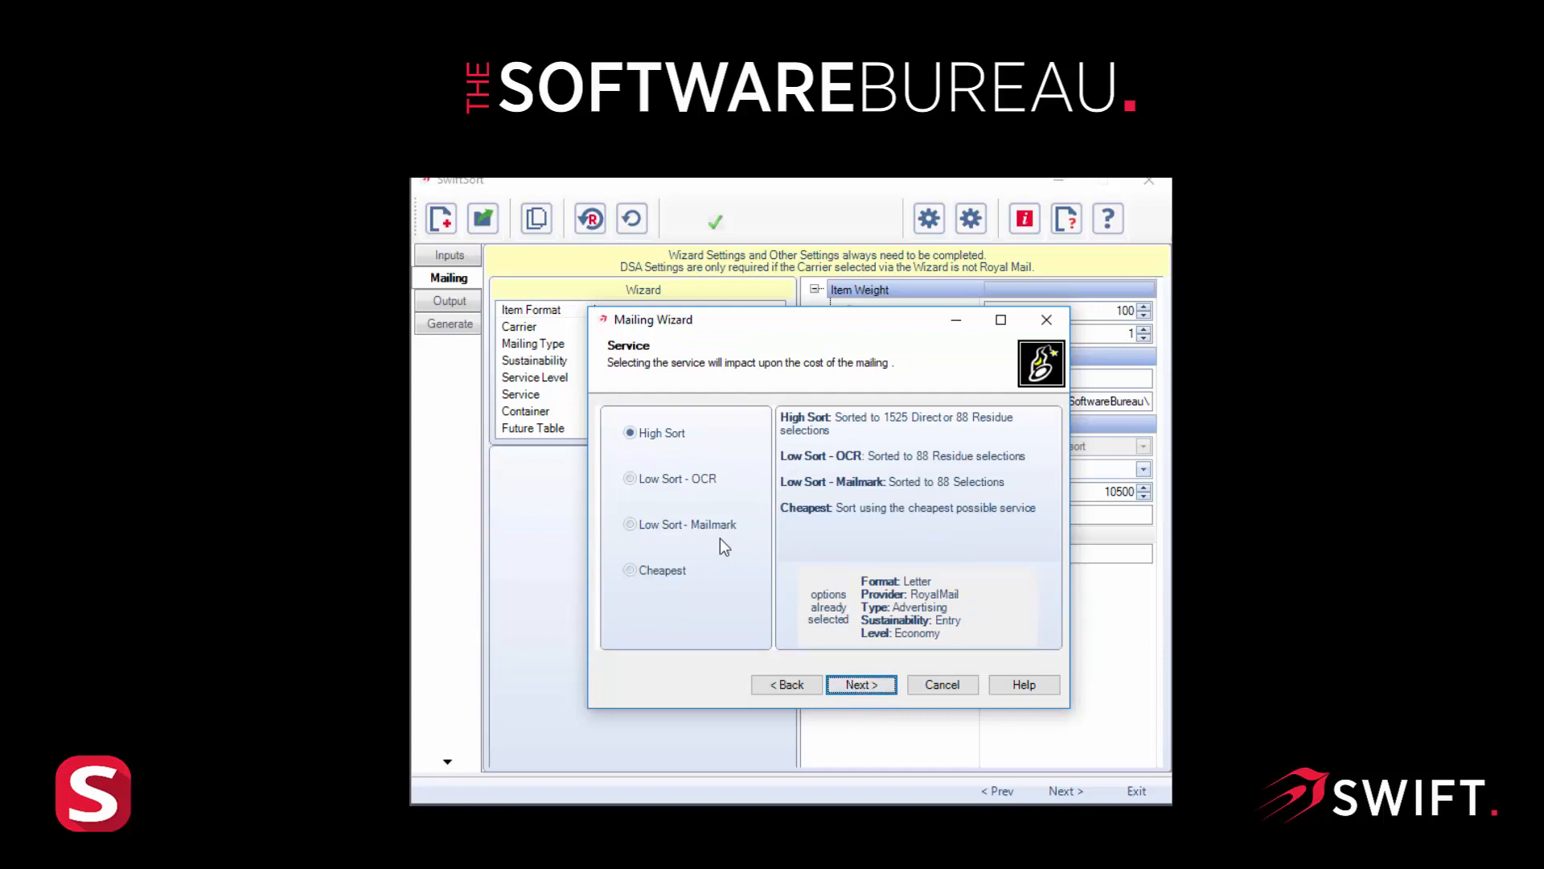
click(631, 526)
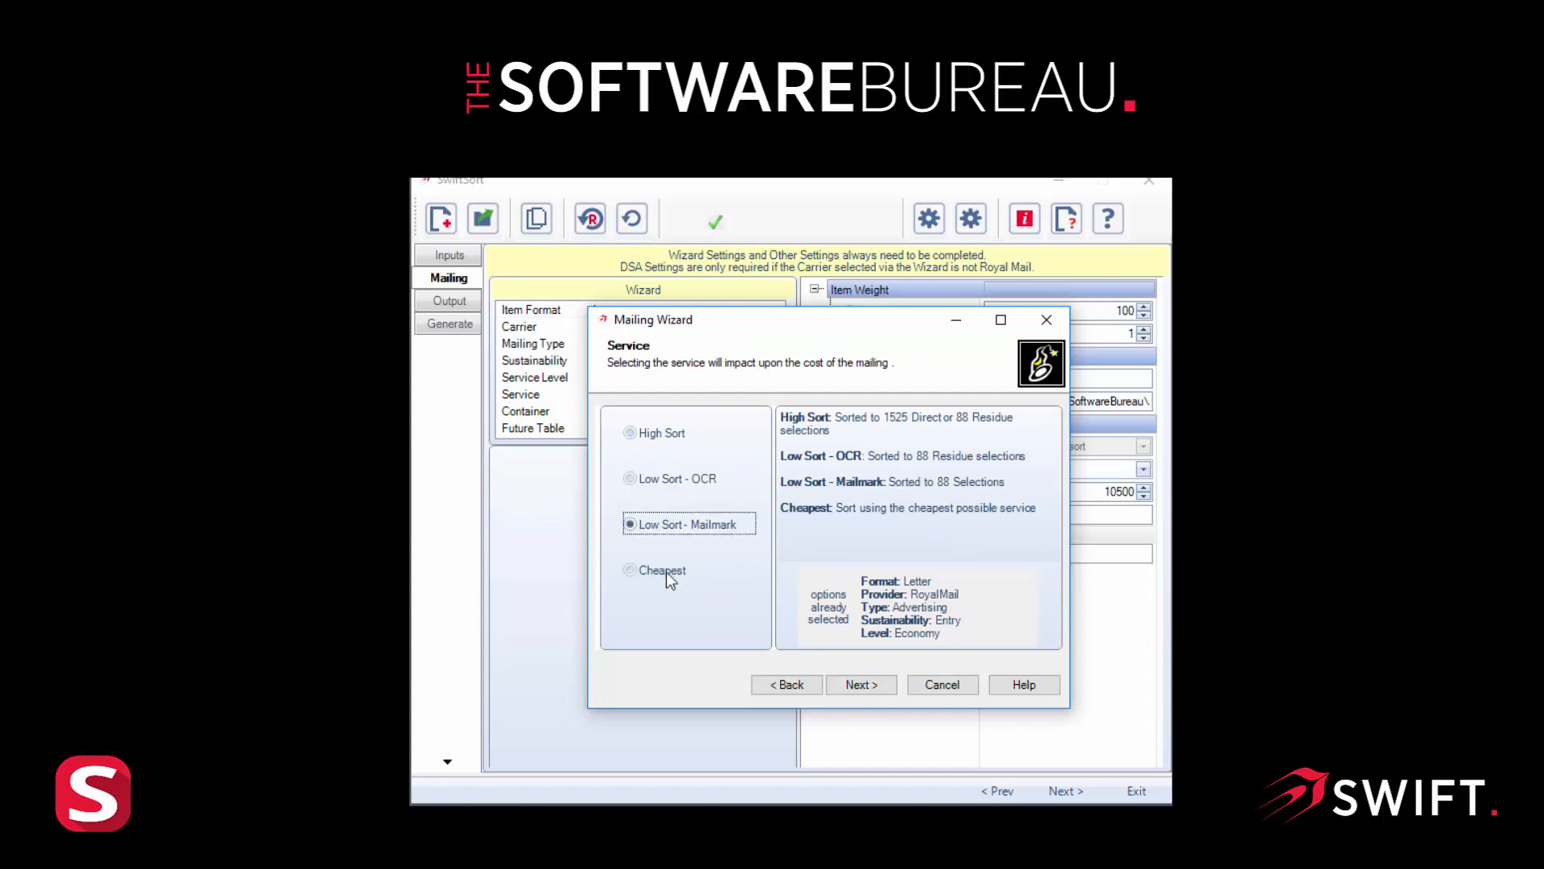
click(863, 682)
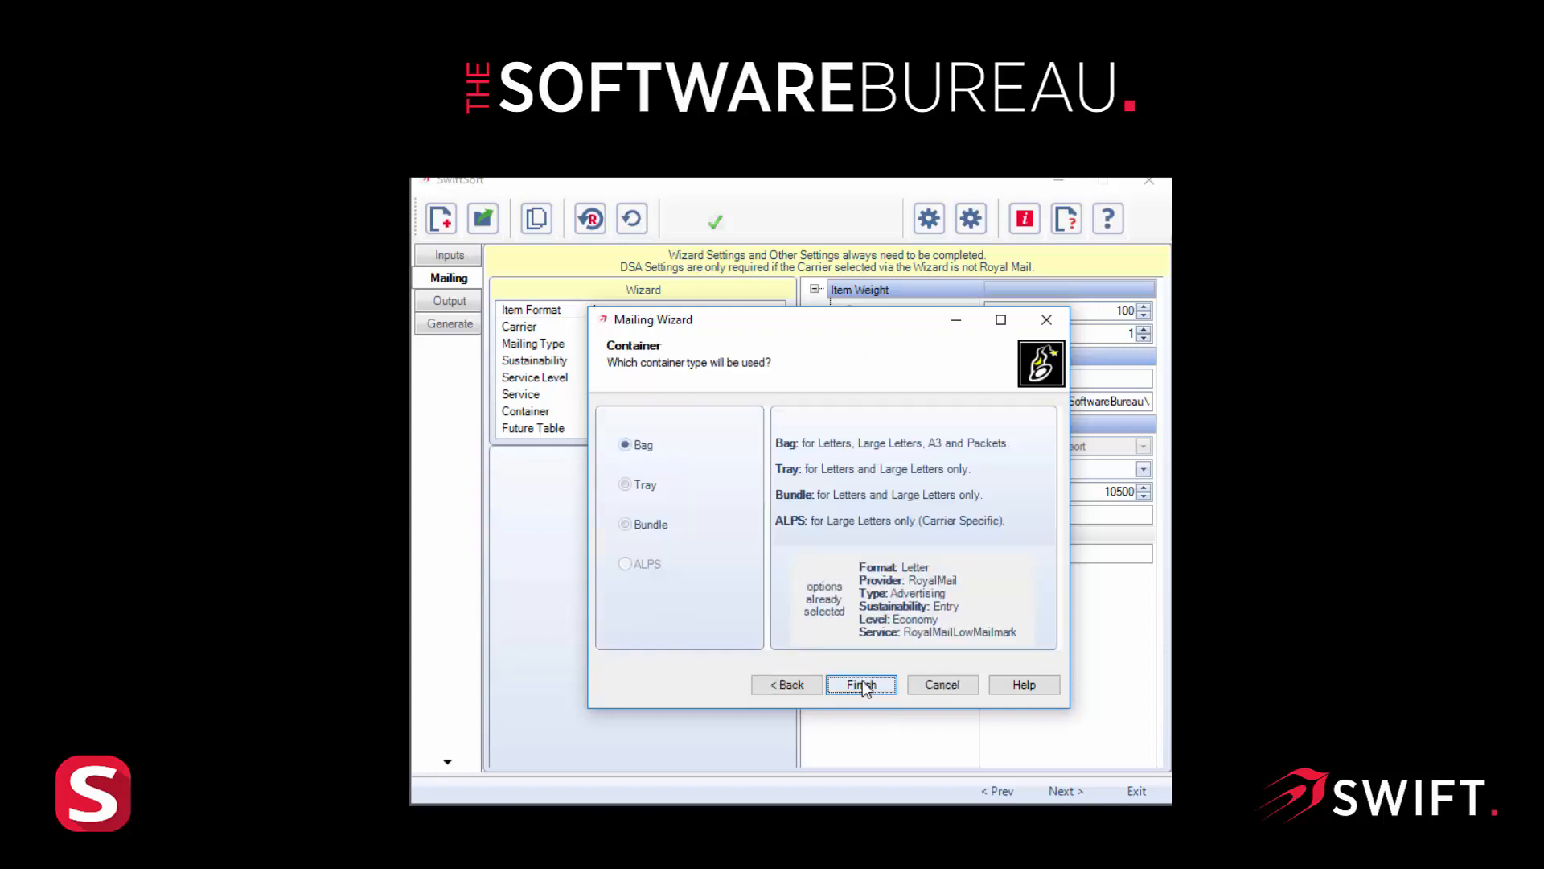
click(862, 682)
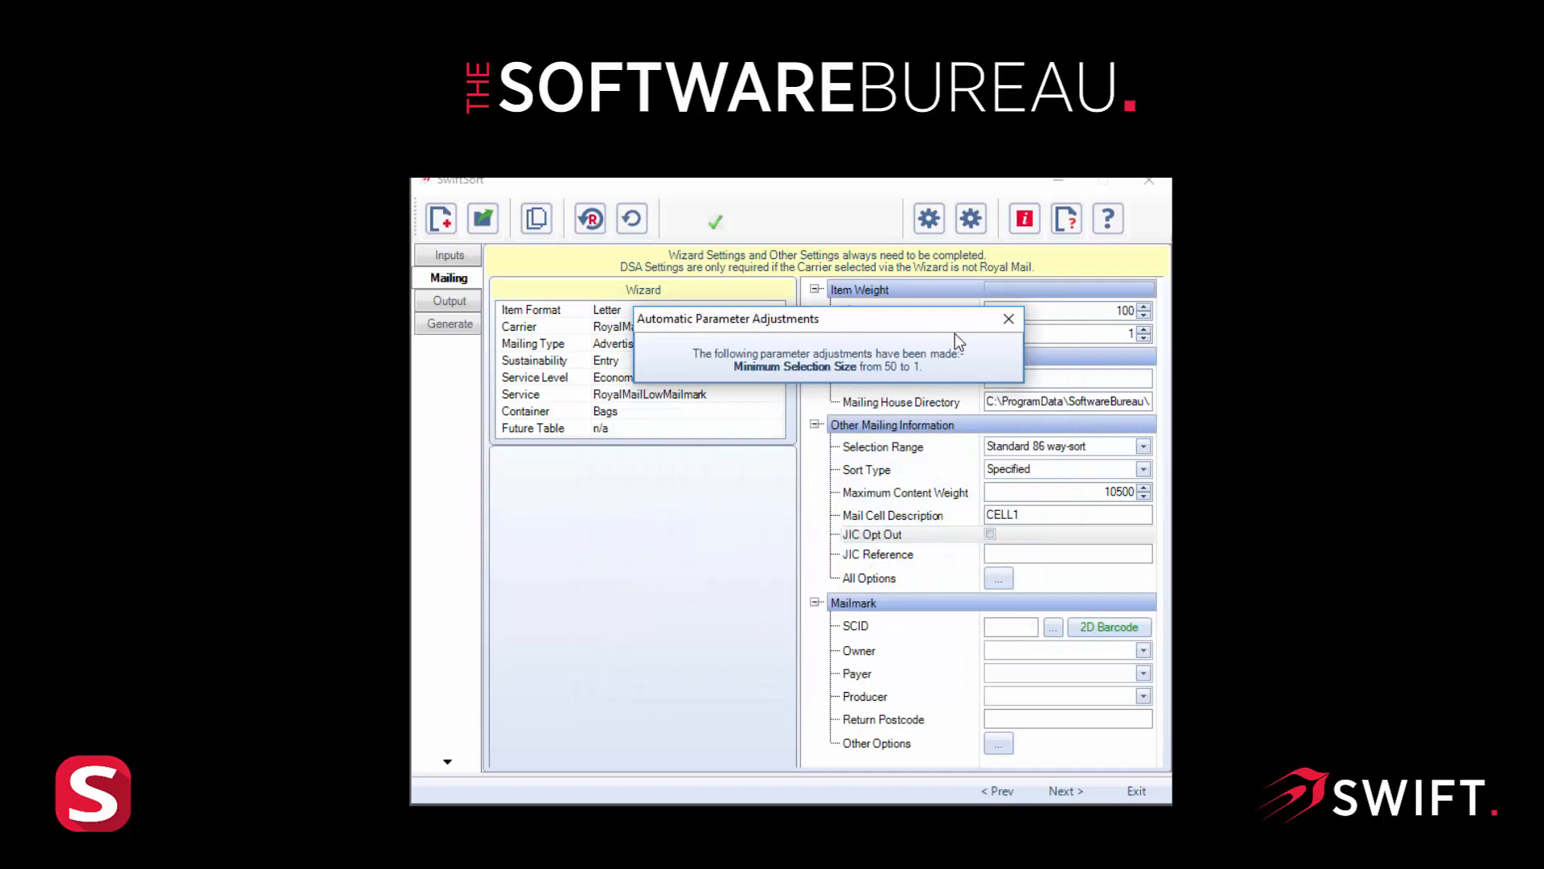
click(1009, 319)
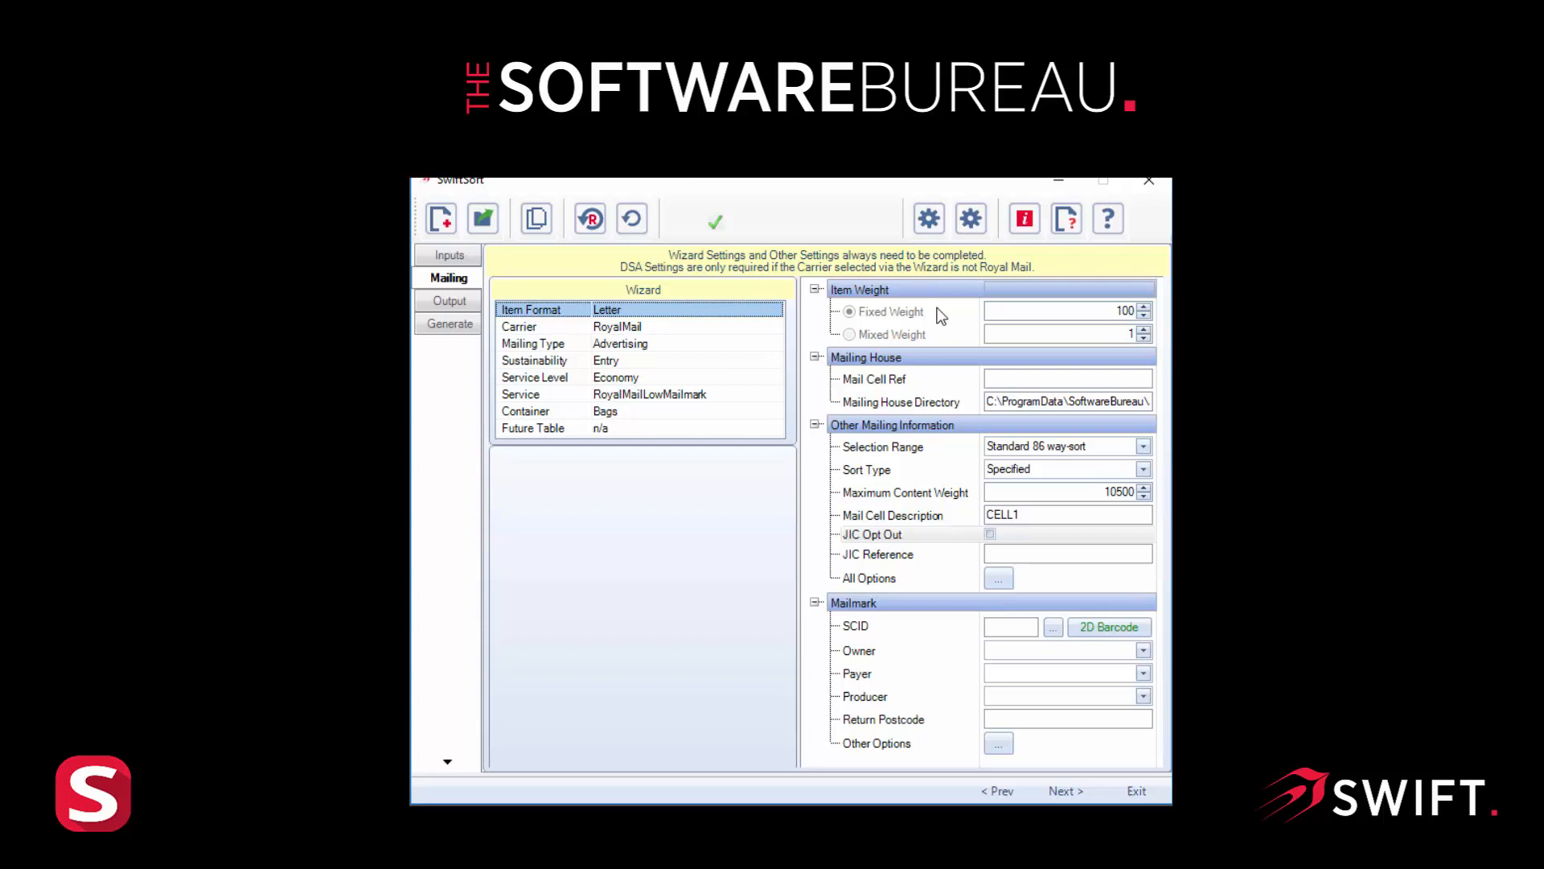
Set the fixed item weight to 32 and the mail cell reference to Cell1
click(1076, 313)
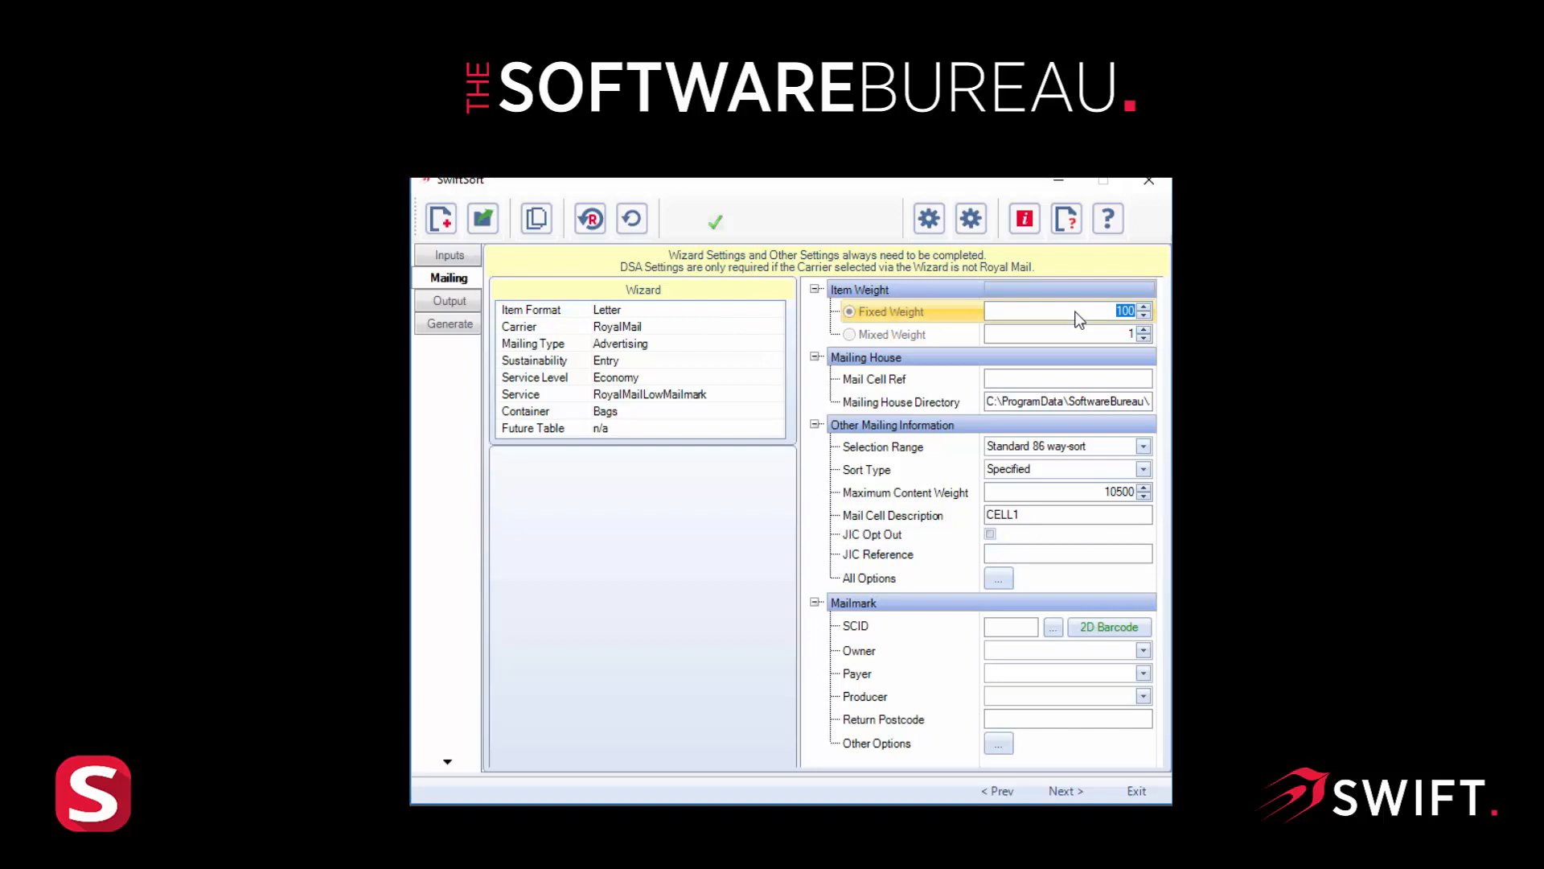
text(32)
click(1006, 379)
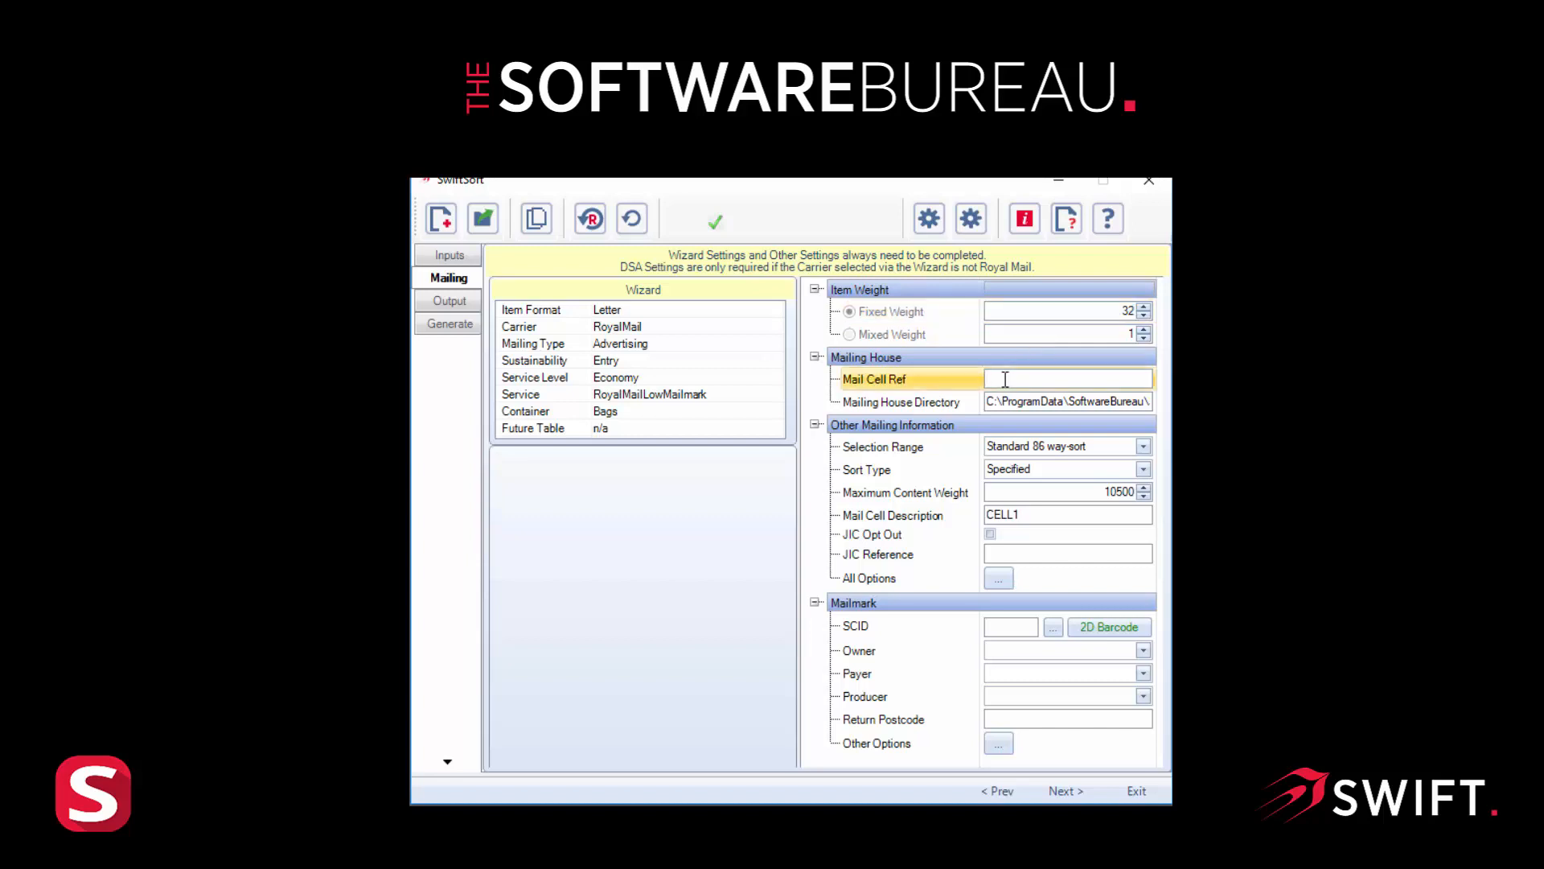
text(Cell1)
Set the selection range to 48 way-sort and opt out of JIC
click(1144, 449)
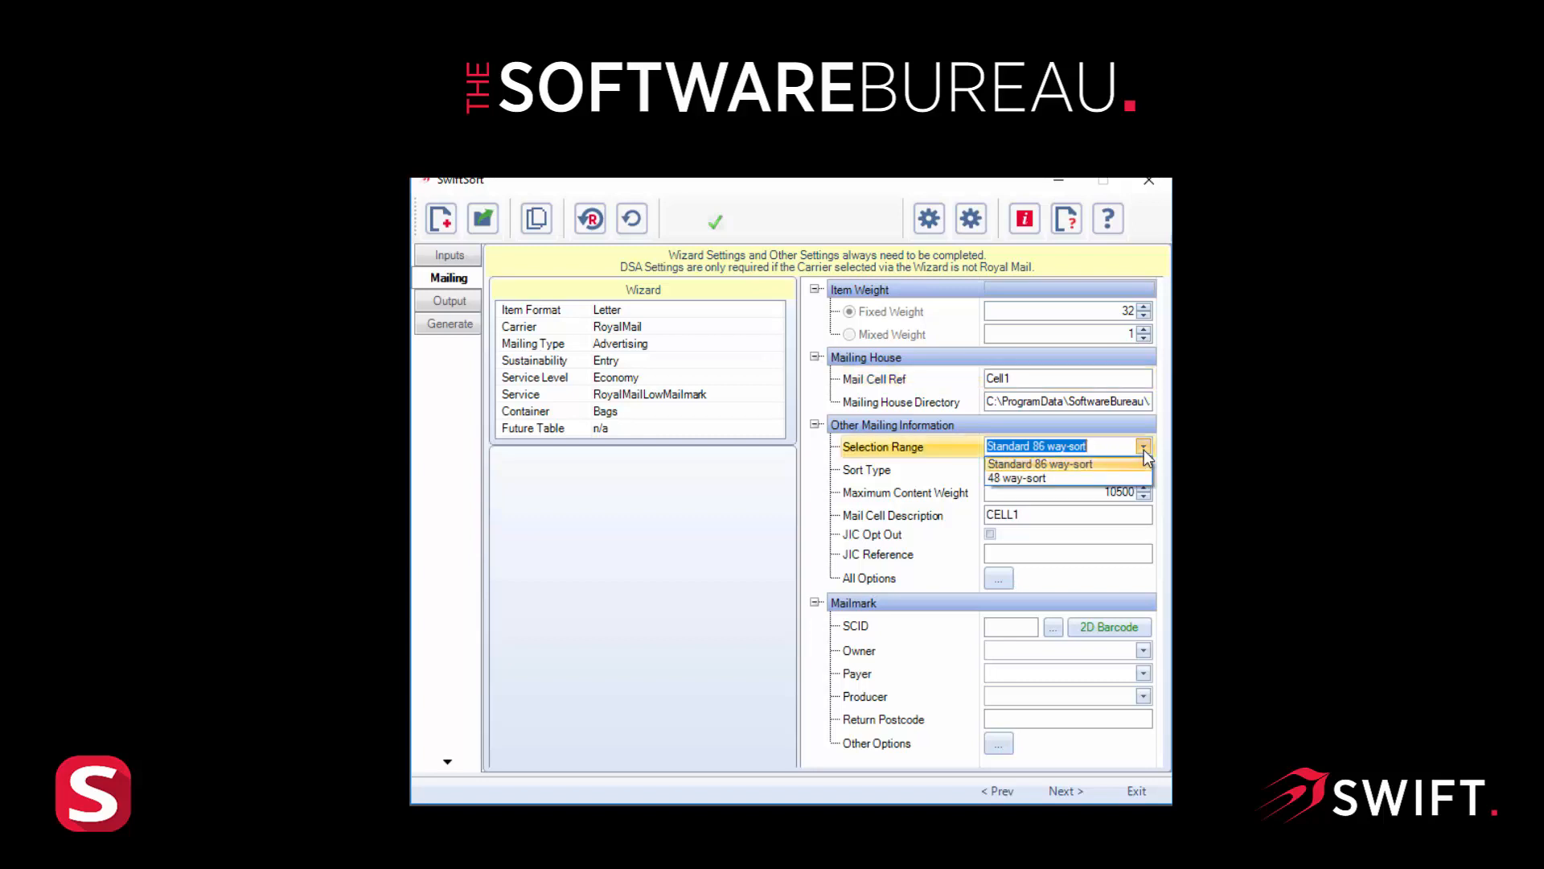
click(1034, 478)
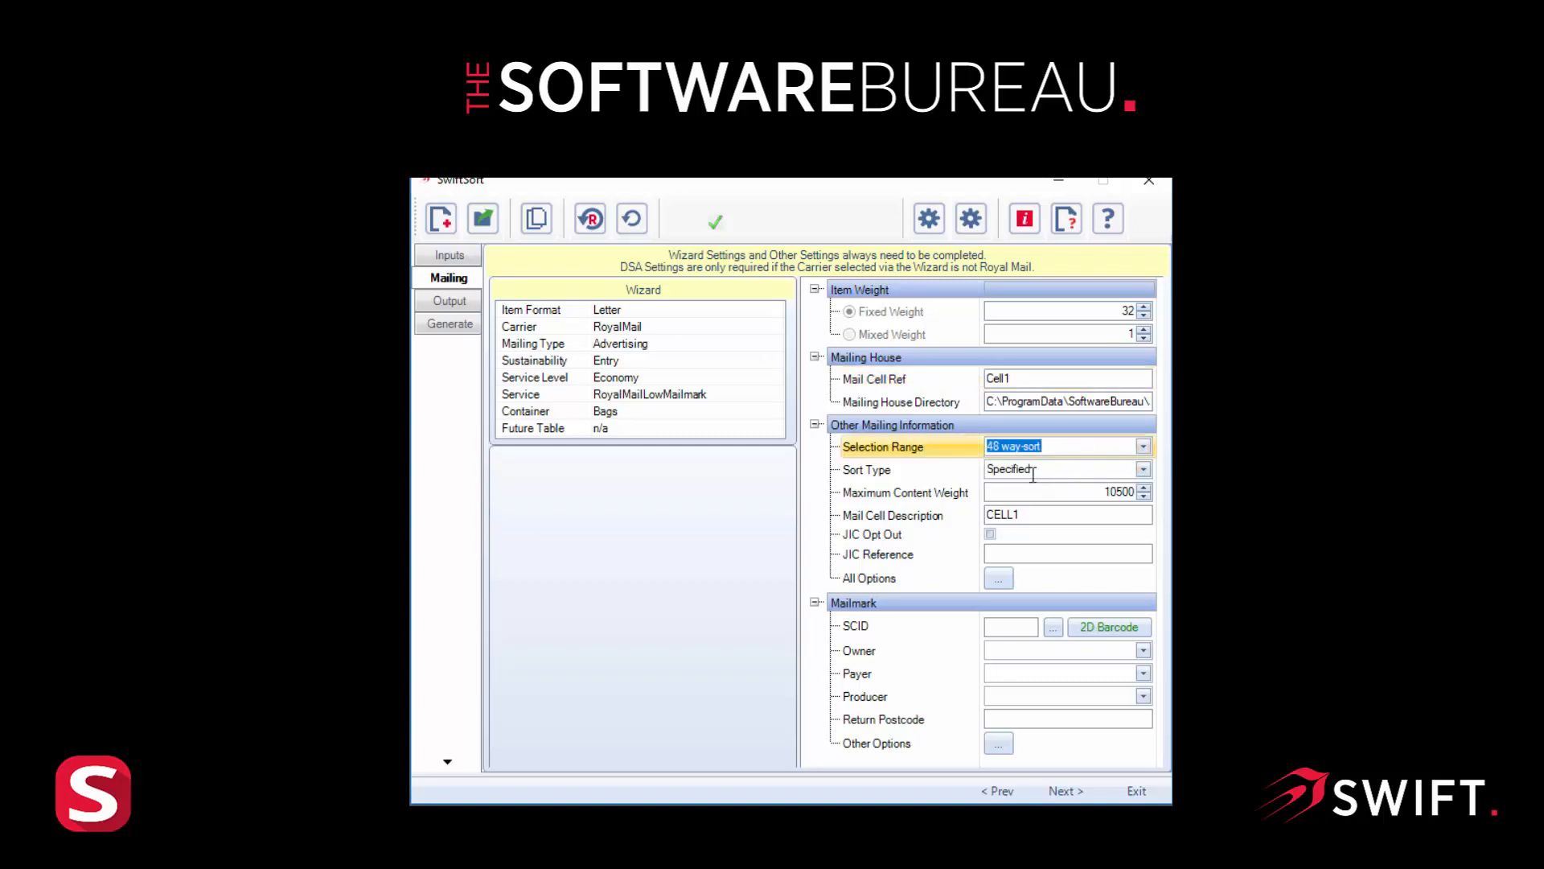
click(990, 534)
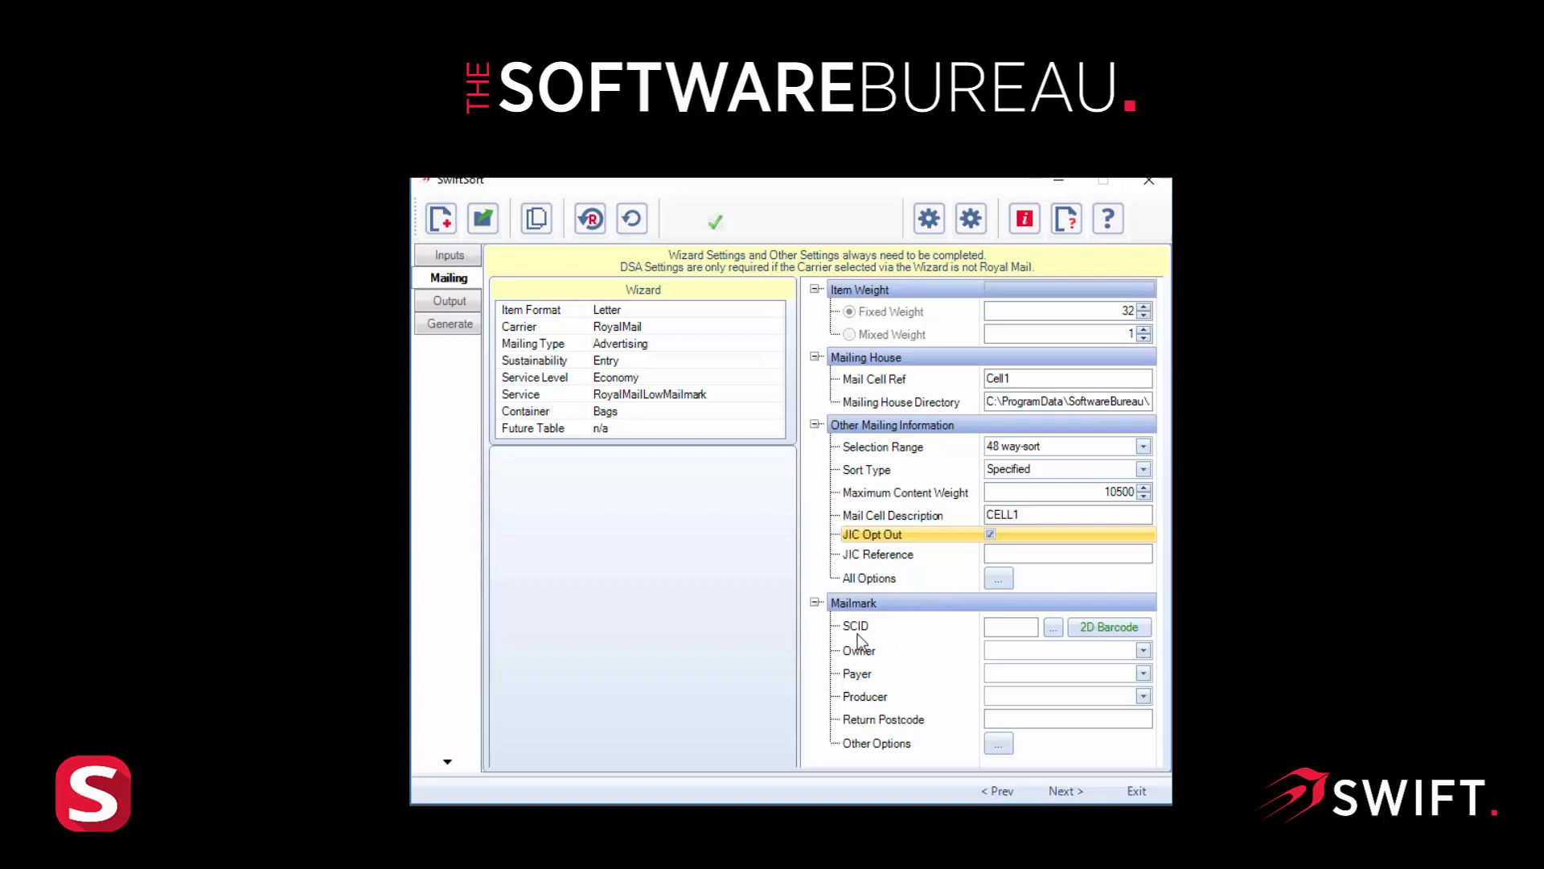
Assign the first 2D Mailmark SCID listed for Natfirst Bank and ACME Mail to the mailing
click(1053, 628)
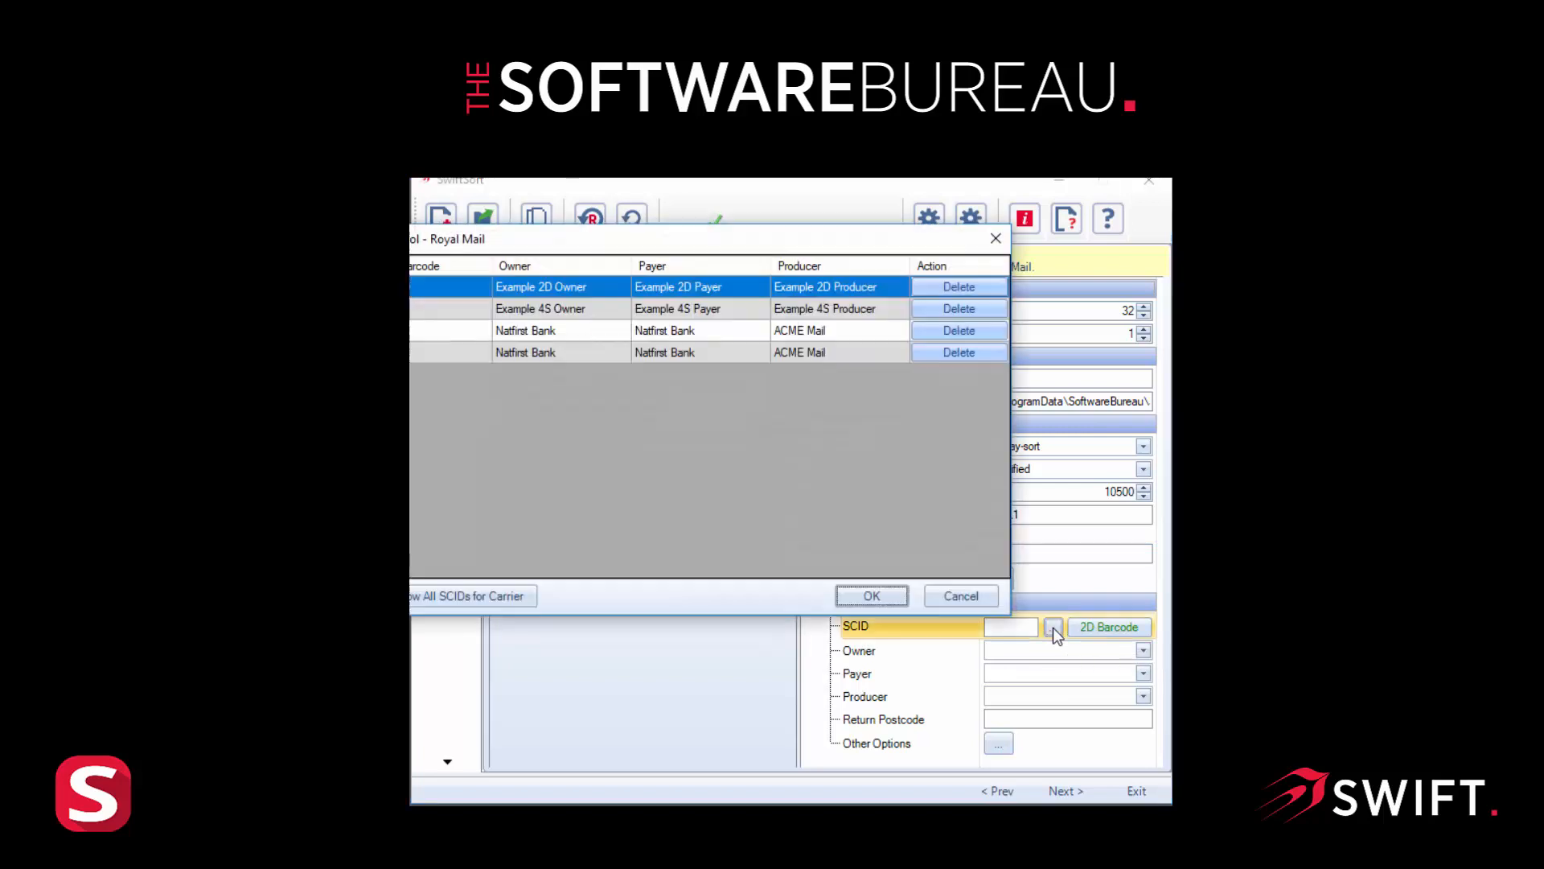
drag(682, 239, 841, 270)
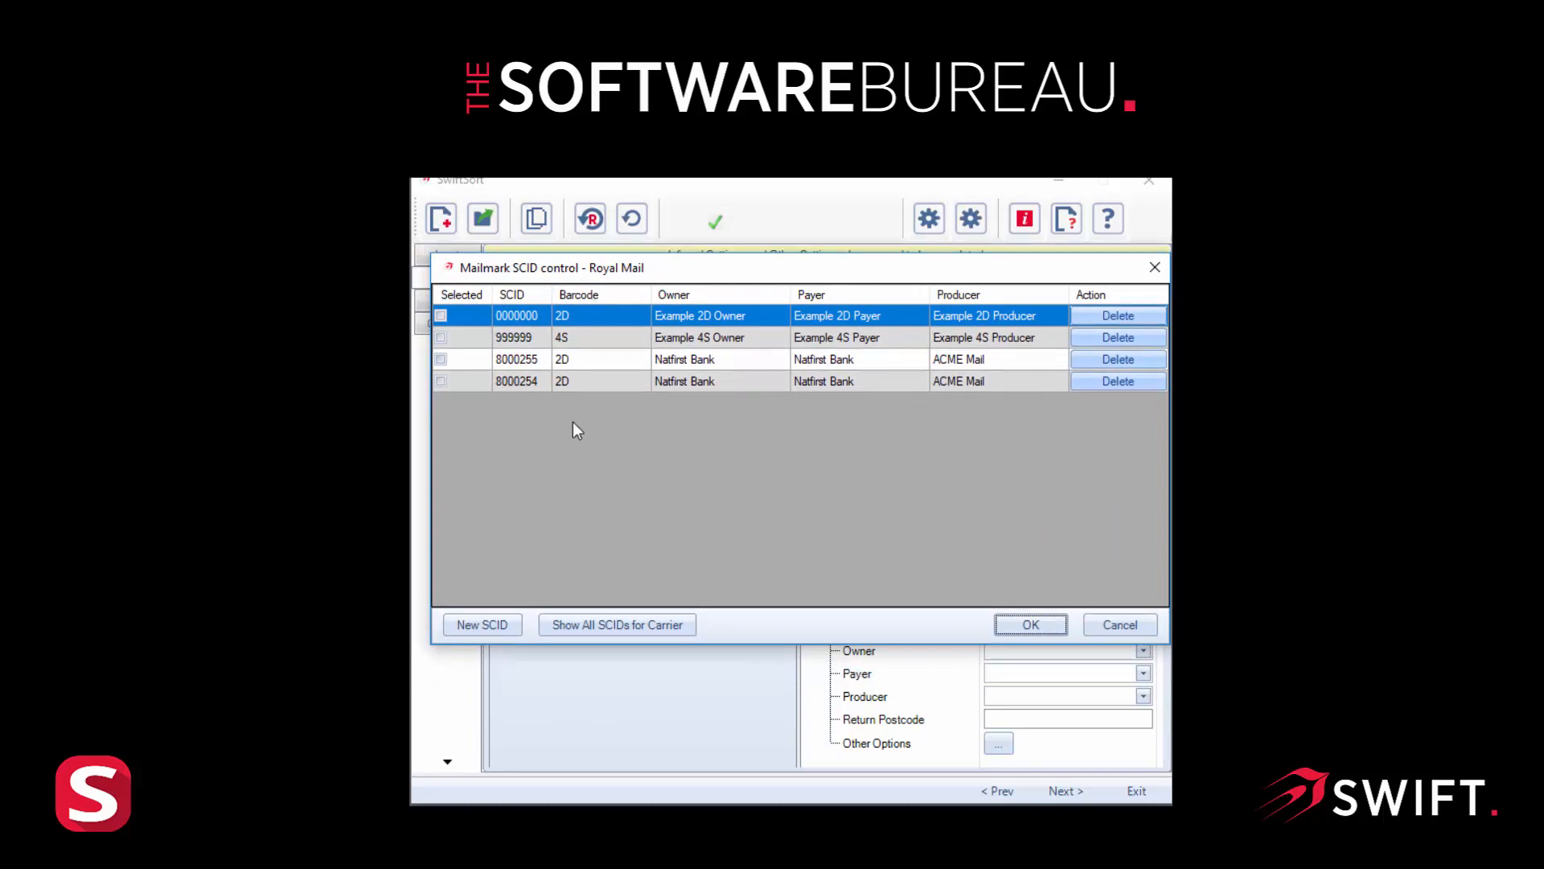
click(440, 360)
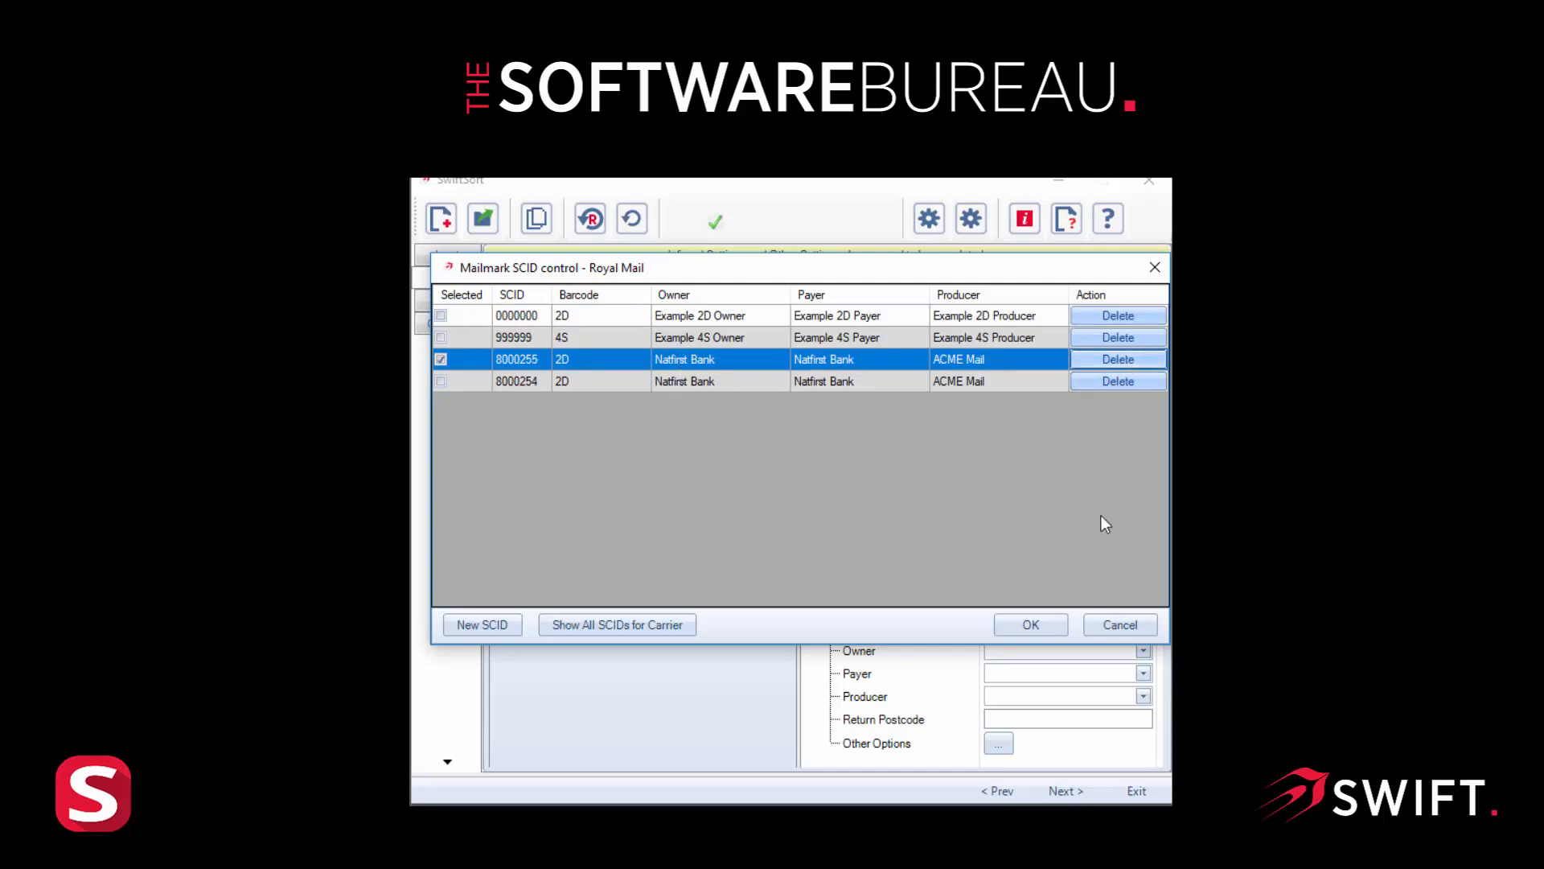
click(1030, 625)
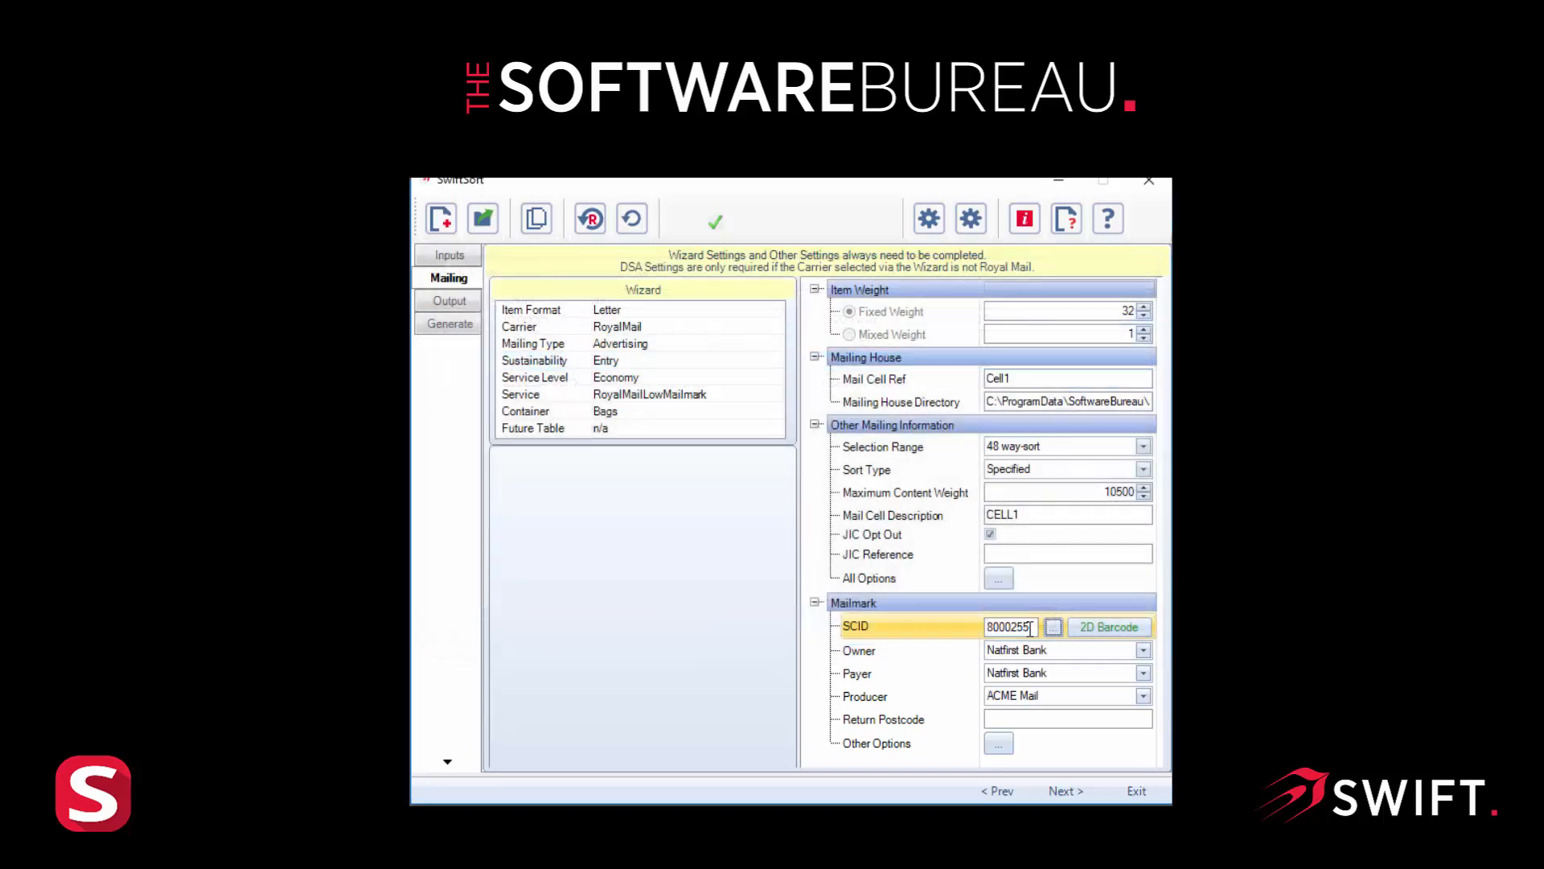
Enter the return postcode for the Mailmark mailing
click(1007, 717)
text(CR0)
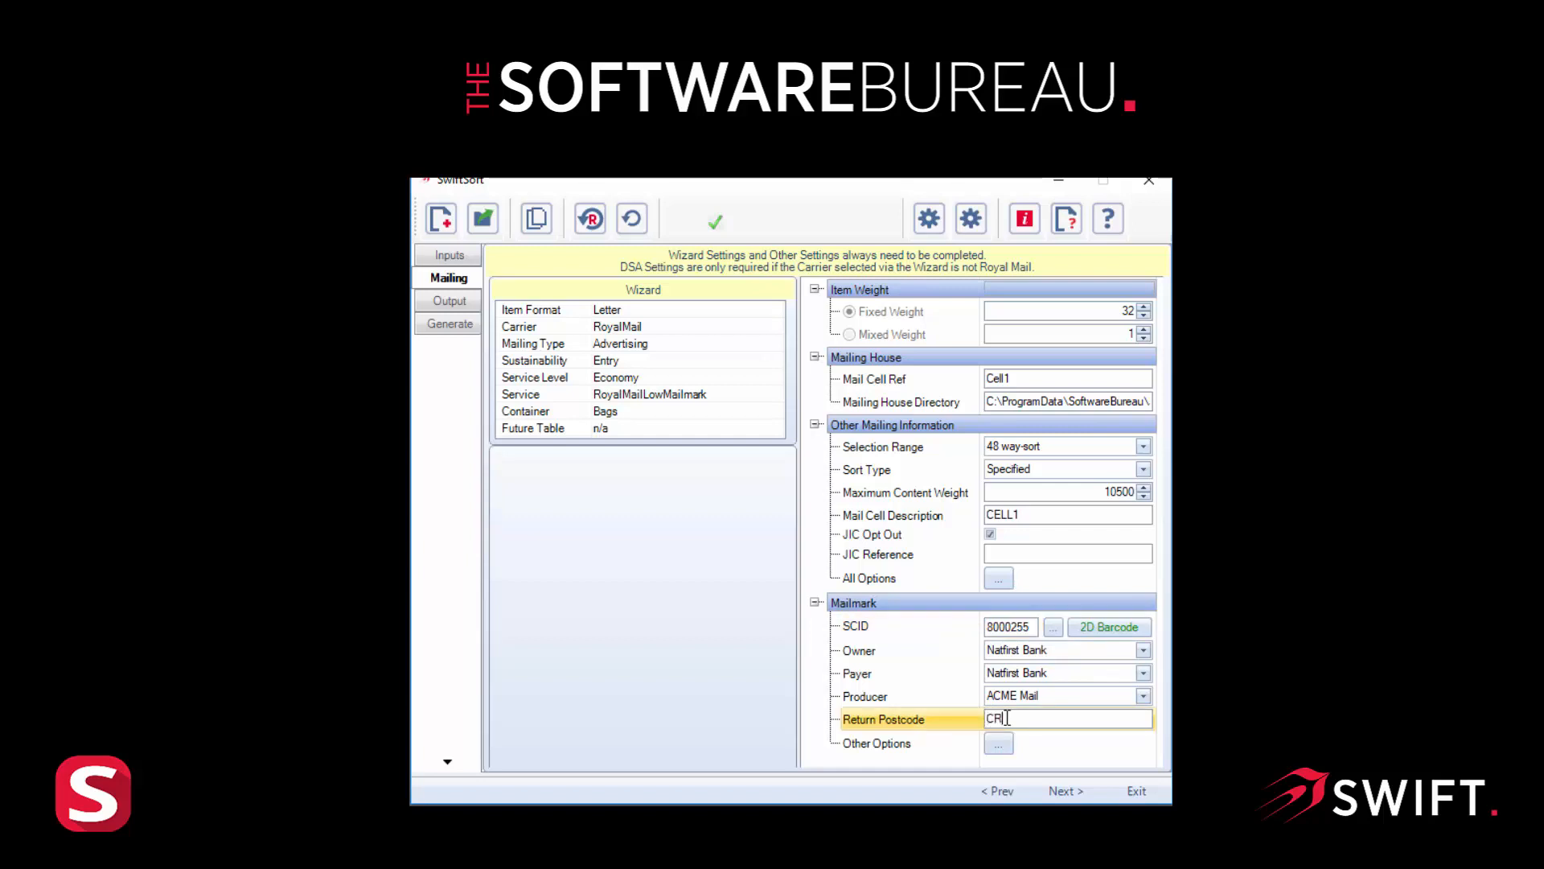
text( 0XC)
key(BackSpace)
text(Z)
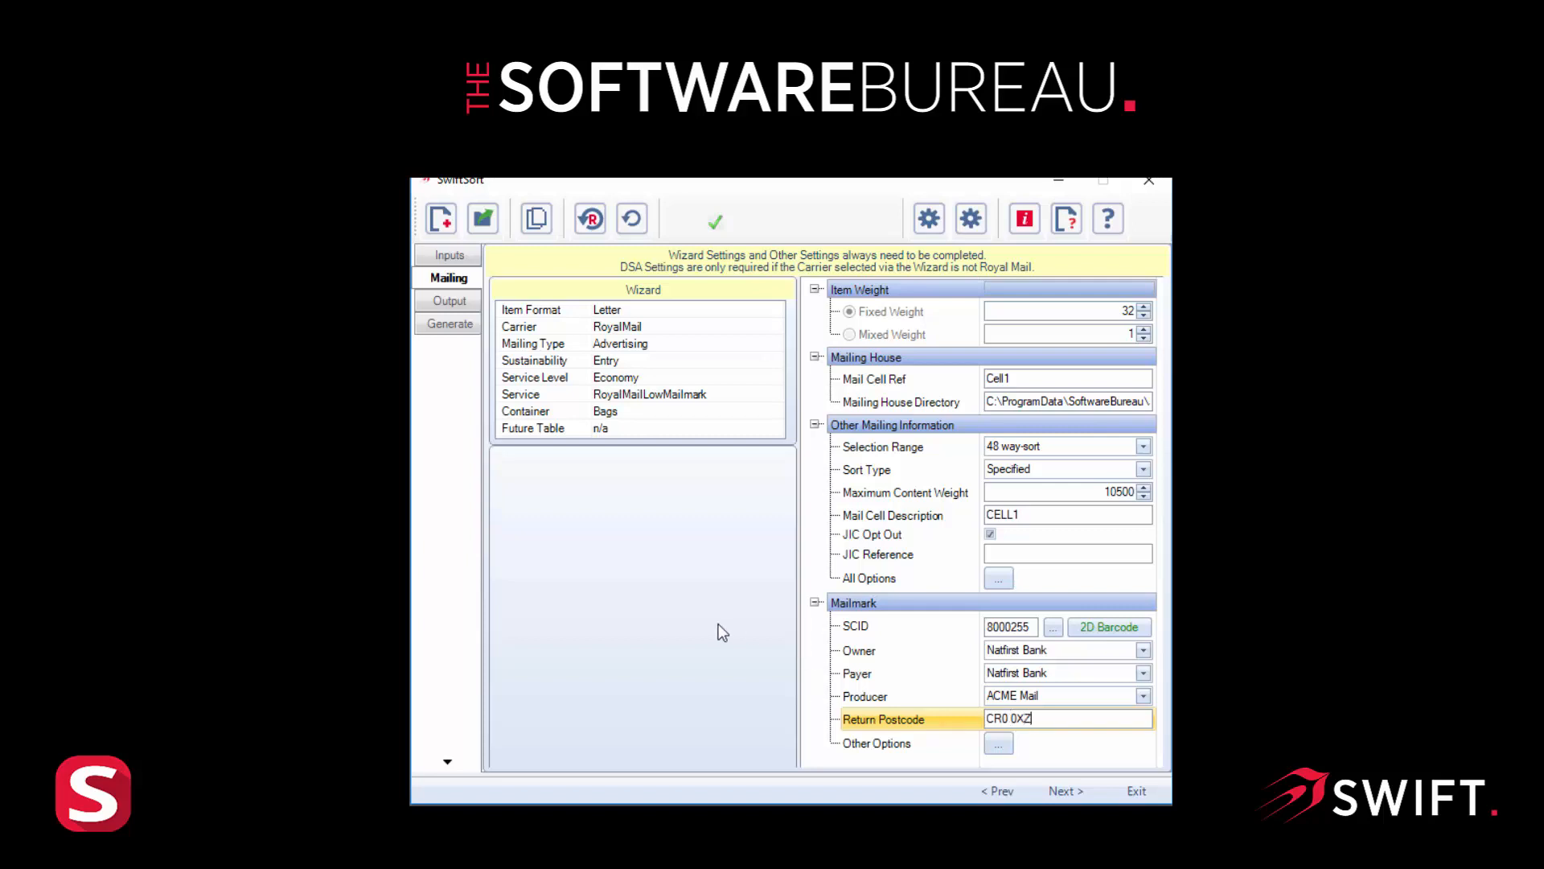
Set the 2D barcode extra definition to Format 29 (25 characters) and add the WGT_IND source field to it
click(1111, 630)
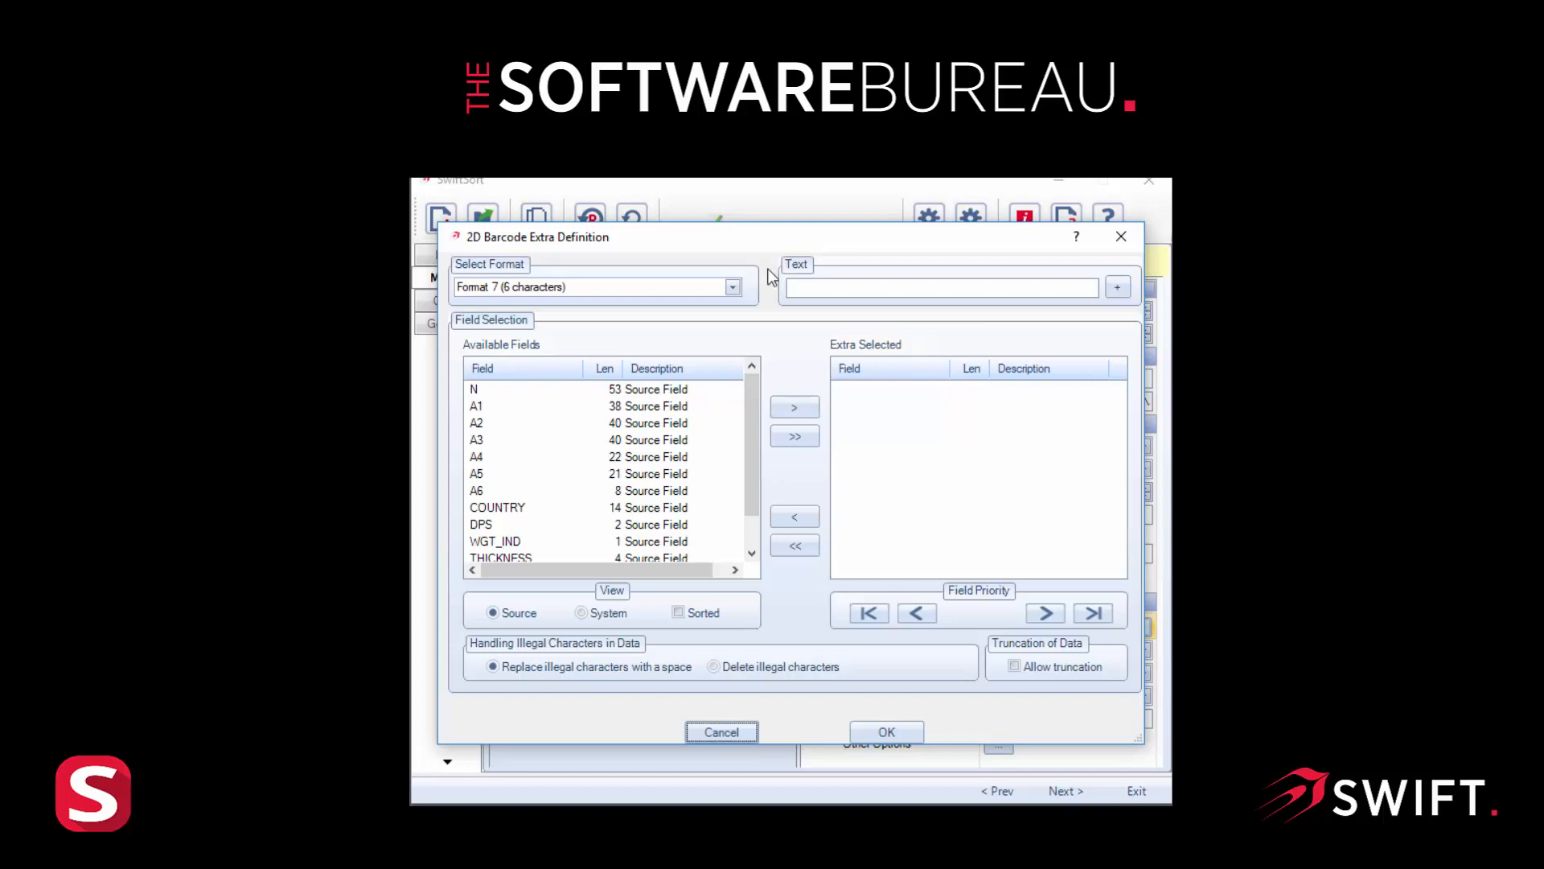
click(732, 290)
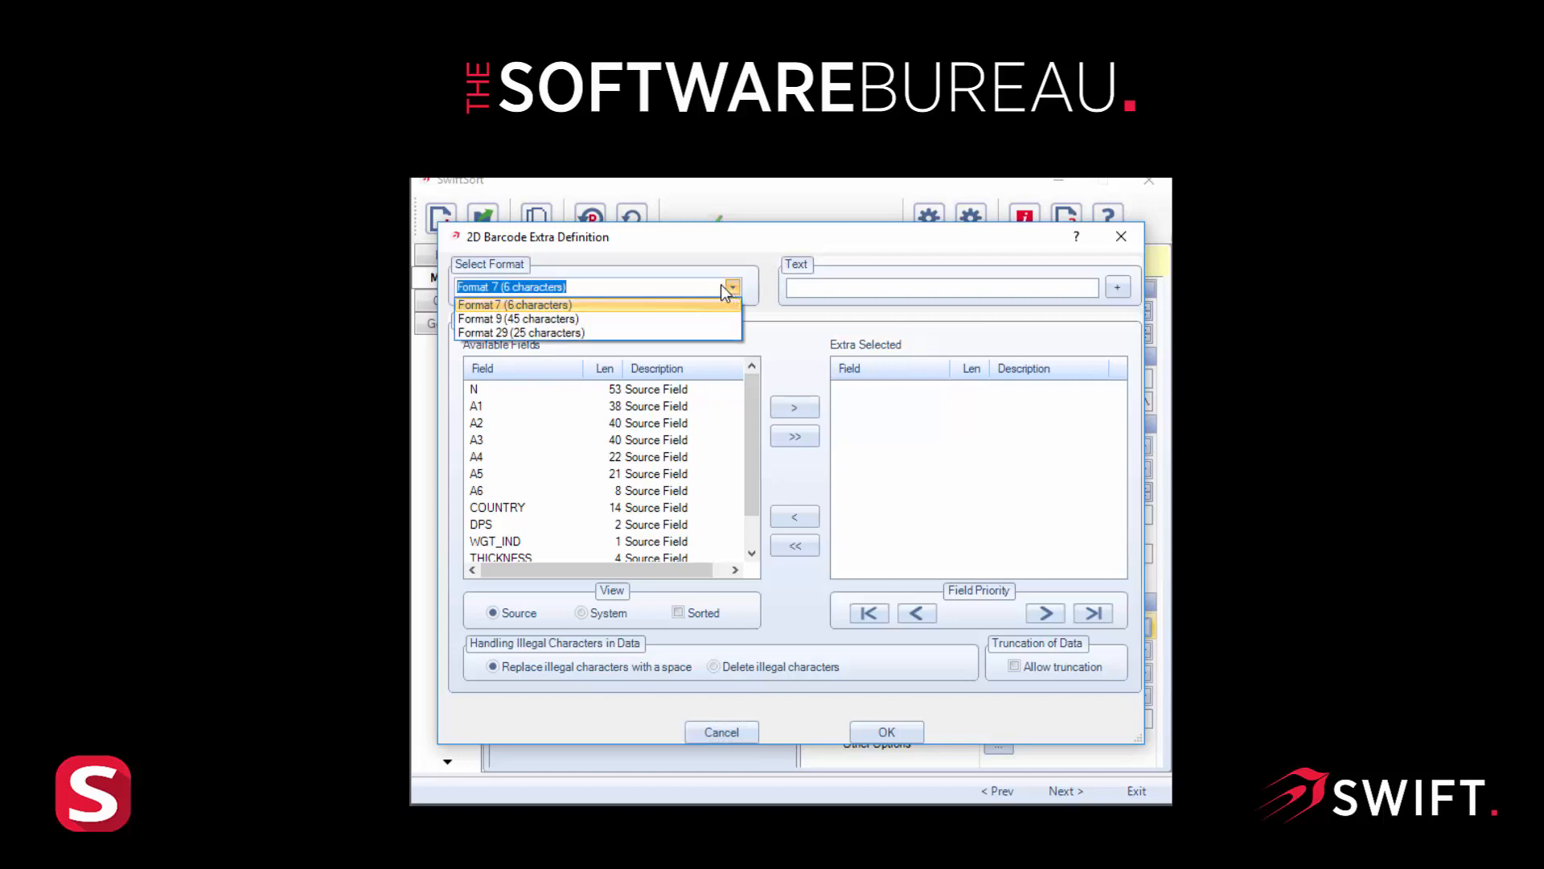
click(528, 331)
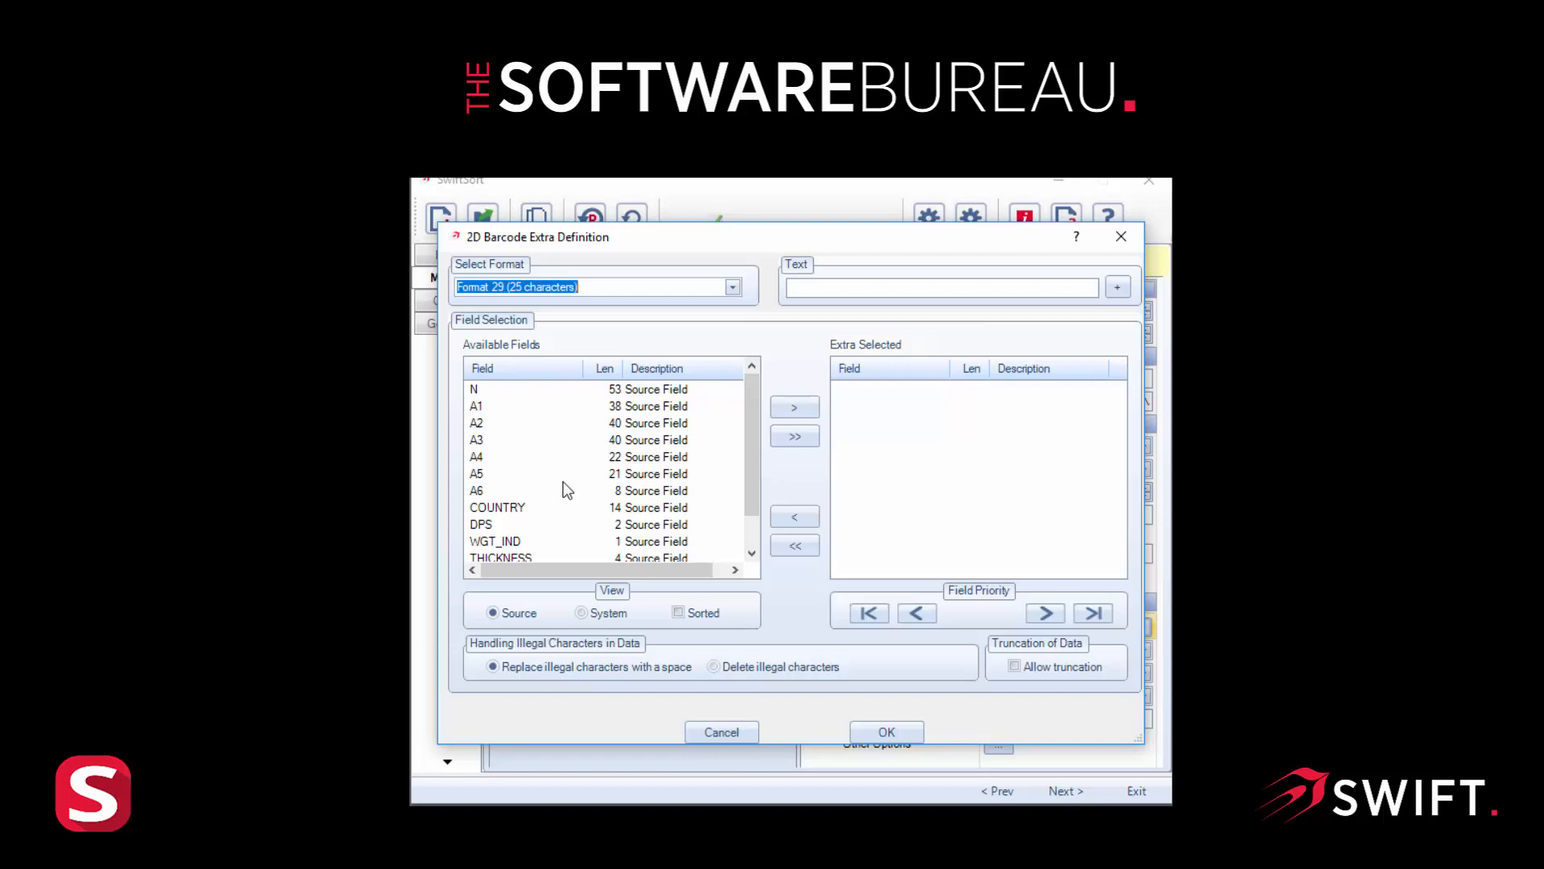
click(496, 546)
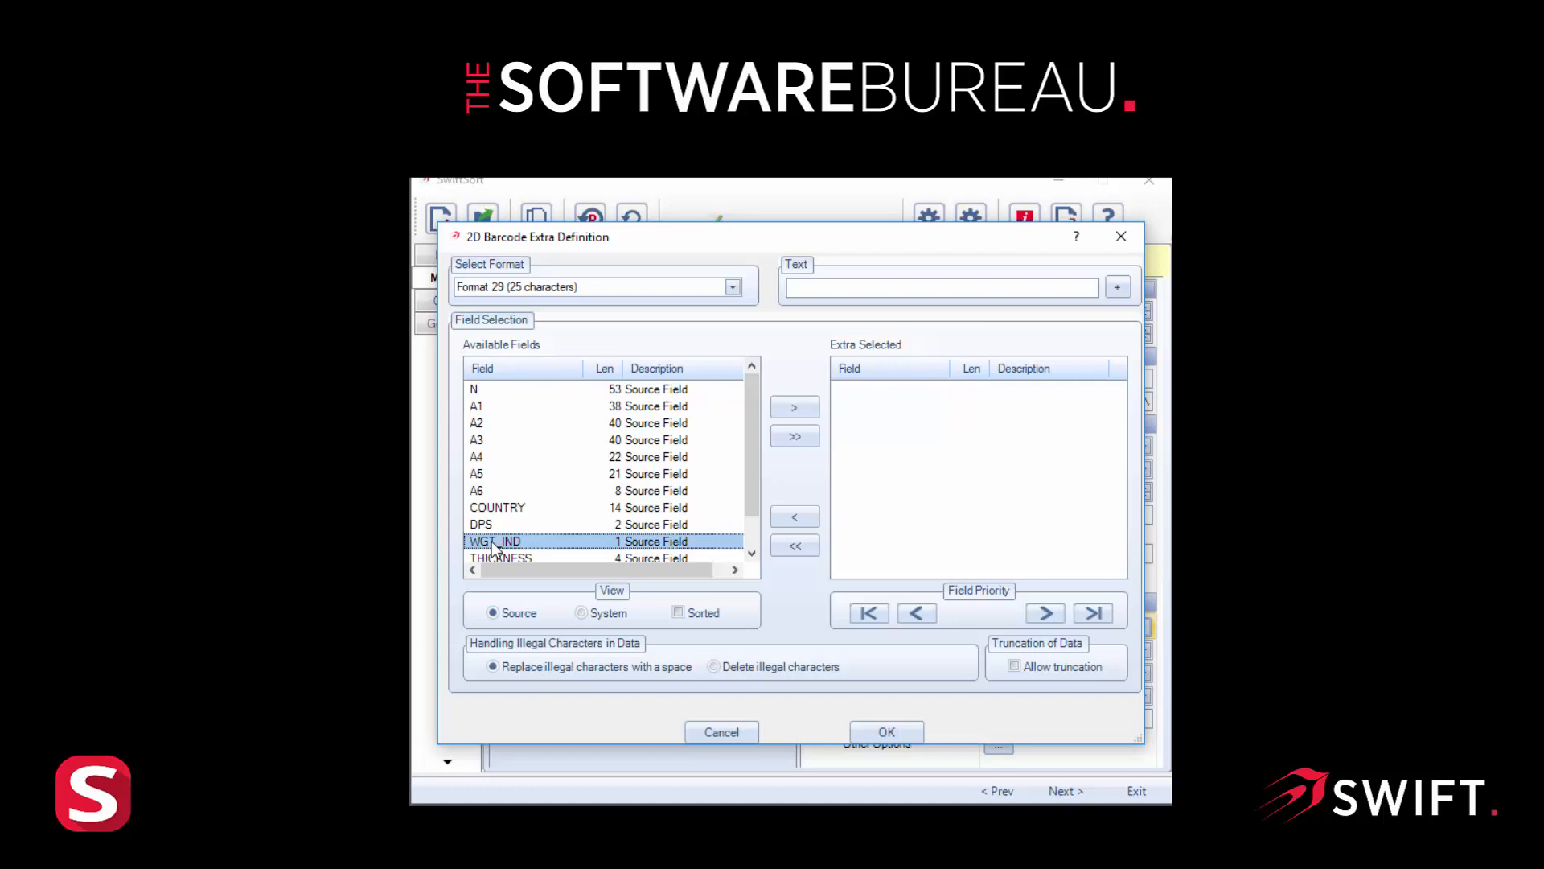
click(794, 408)
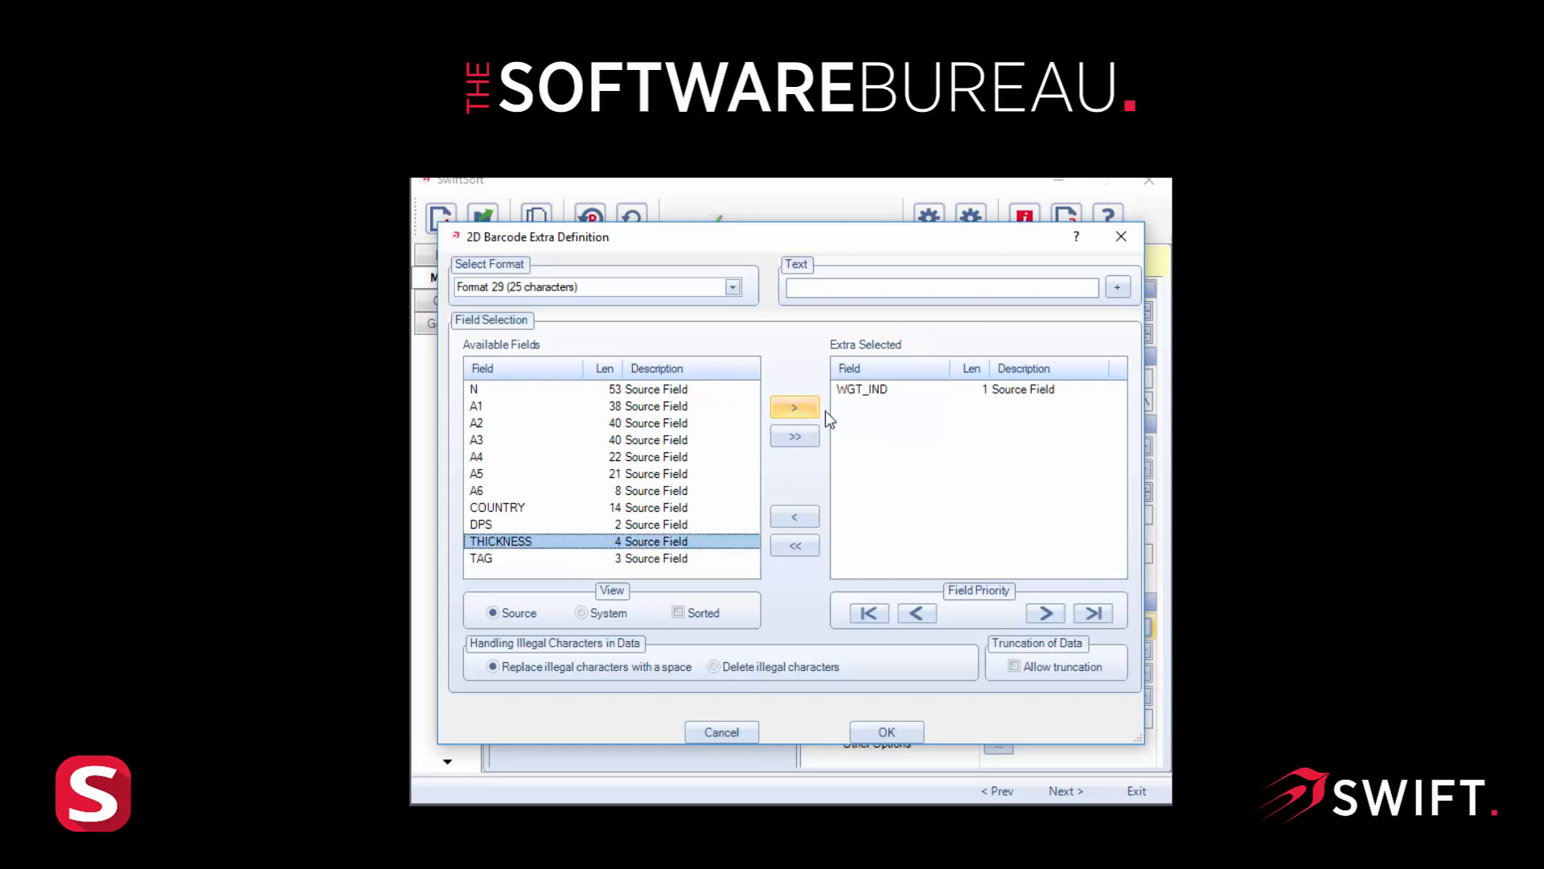
click(865, 390)
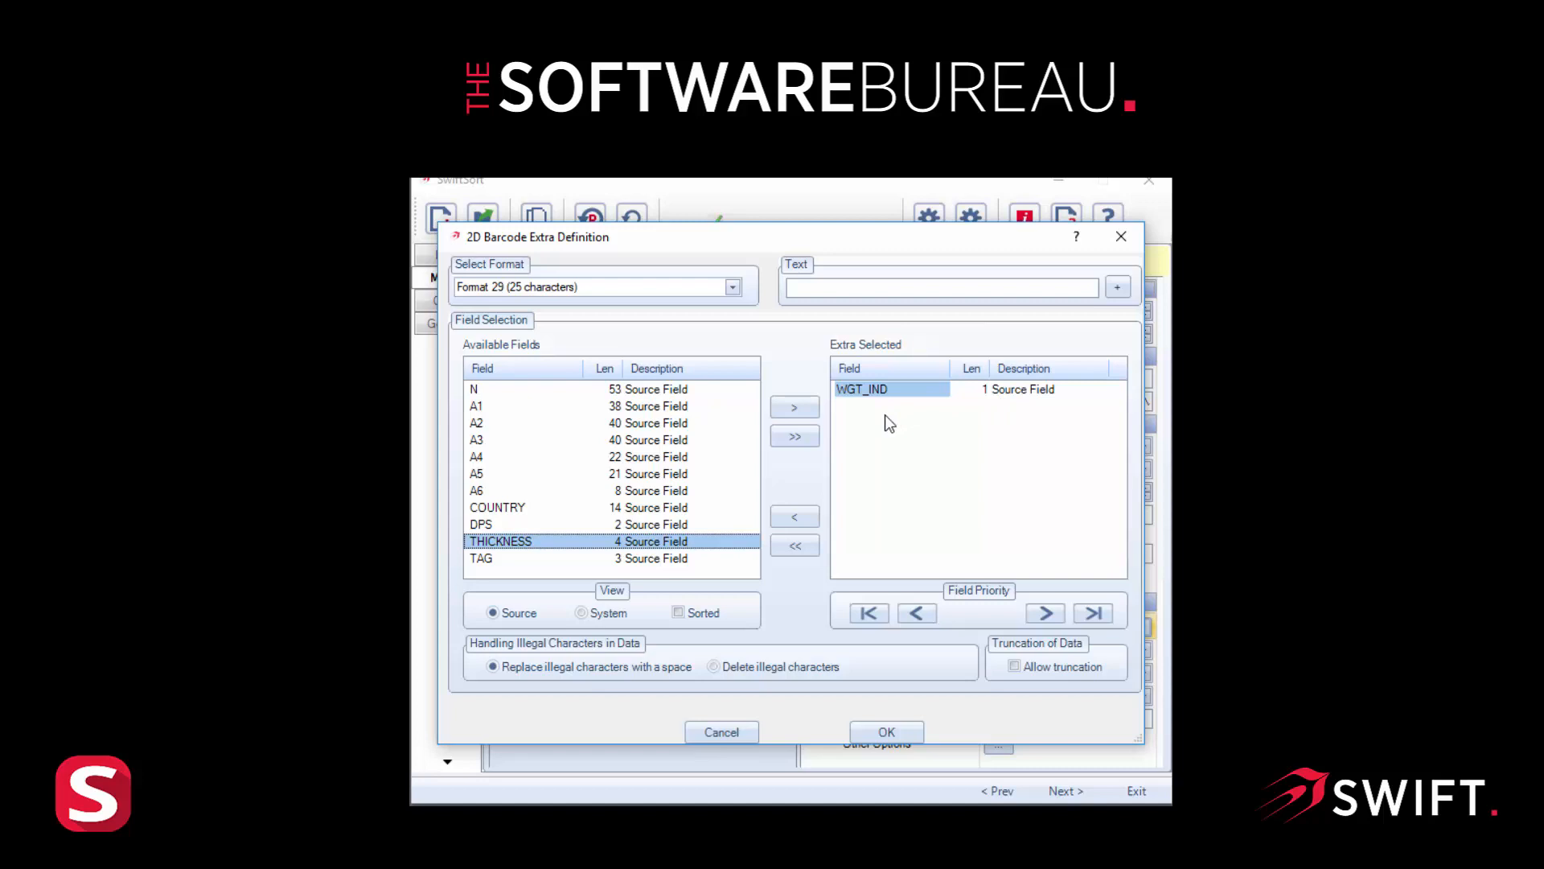
Add the fixed text CELL1 to the 2D barcode extra content and accept the definition
click(815, 288)
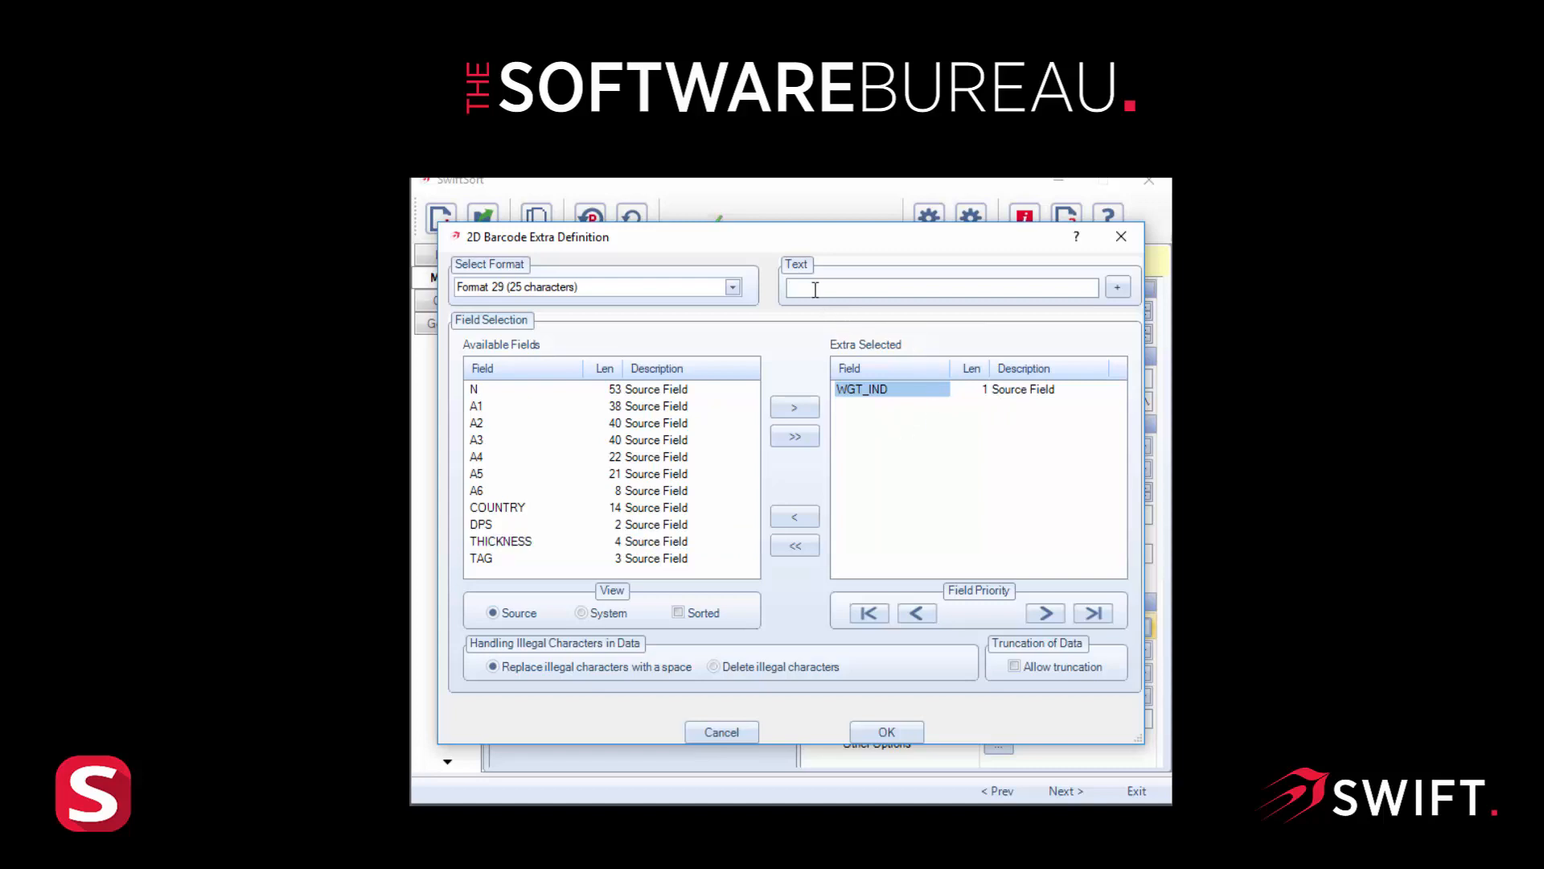
text(CELL1)
click(1109, 289)
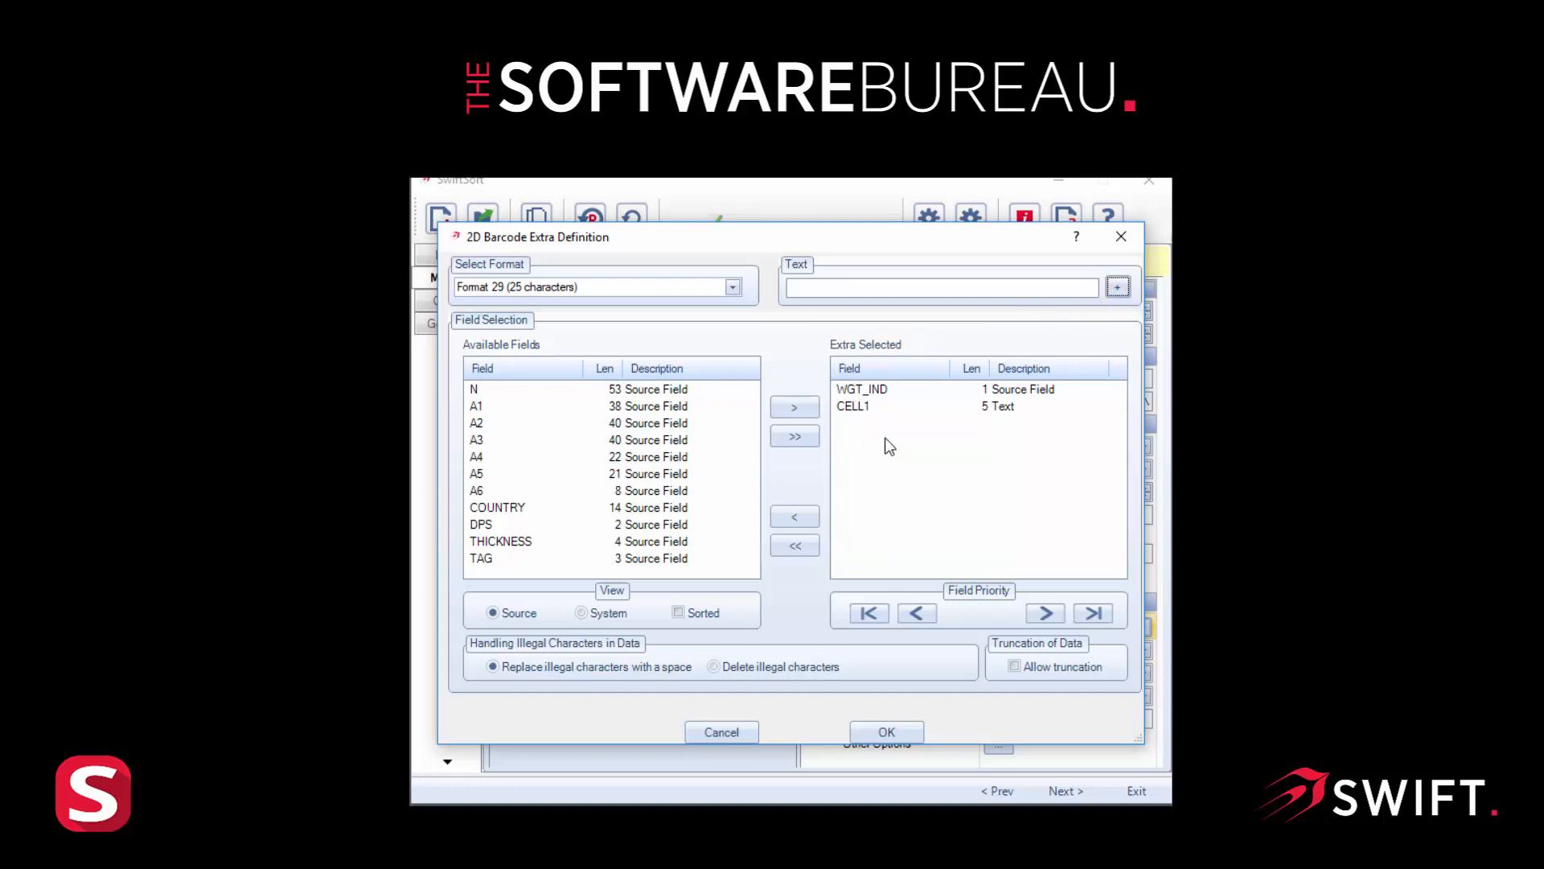
click(887, 731)
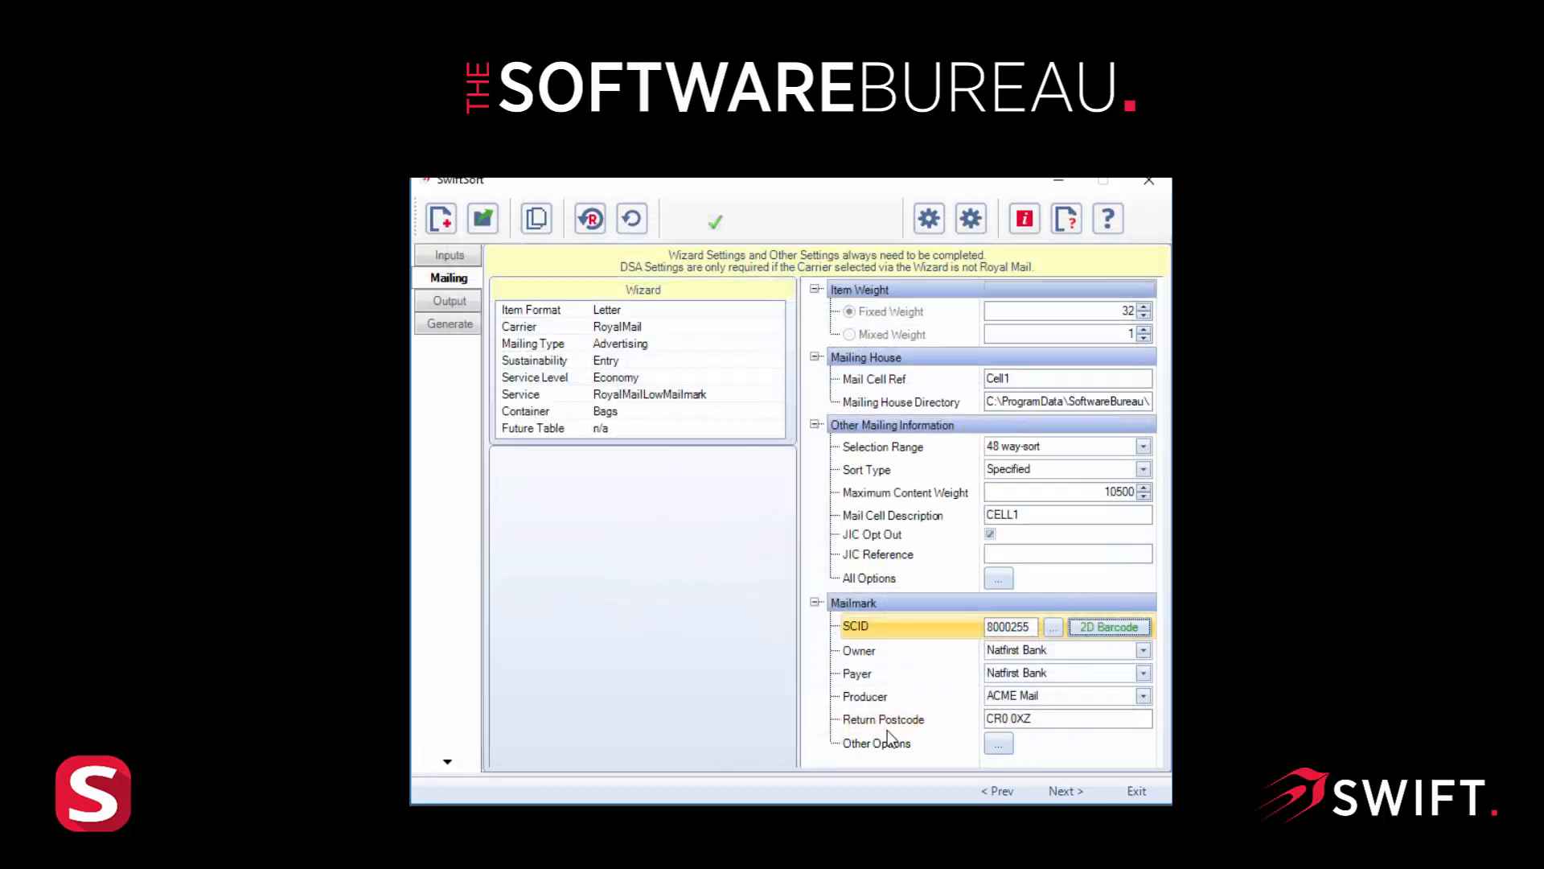
Proceed to the output settings and set the output file root to NatfirstCell1
click(1062, 791)
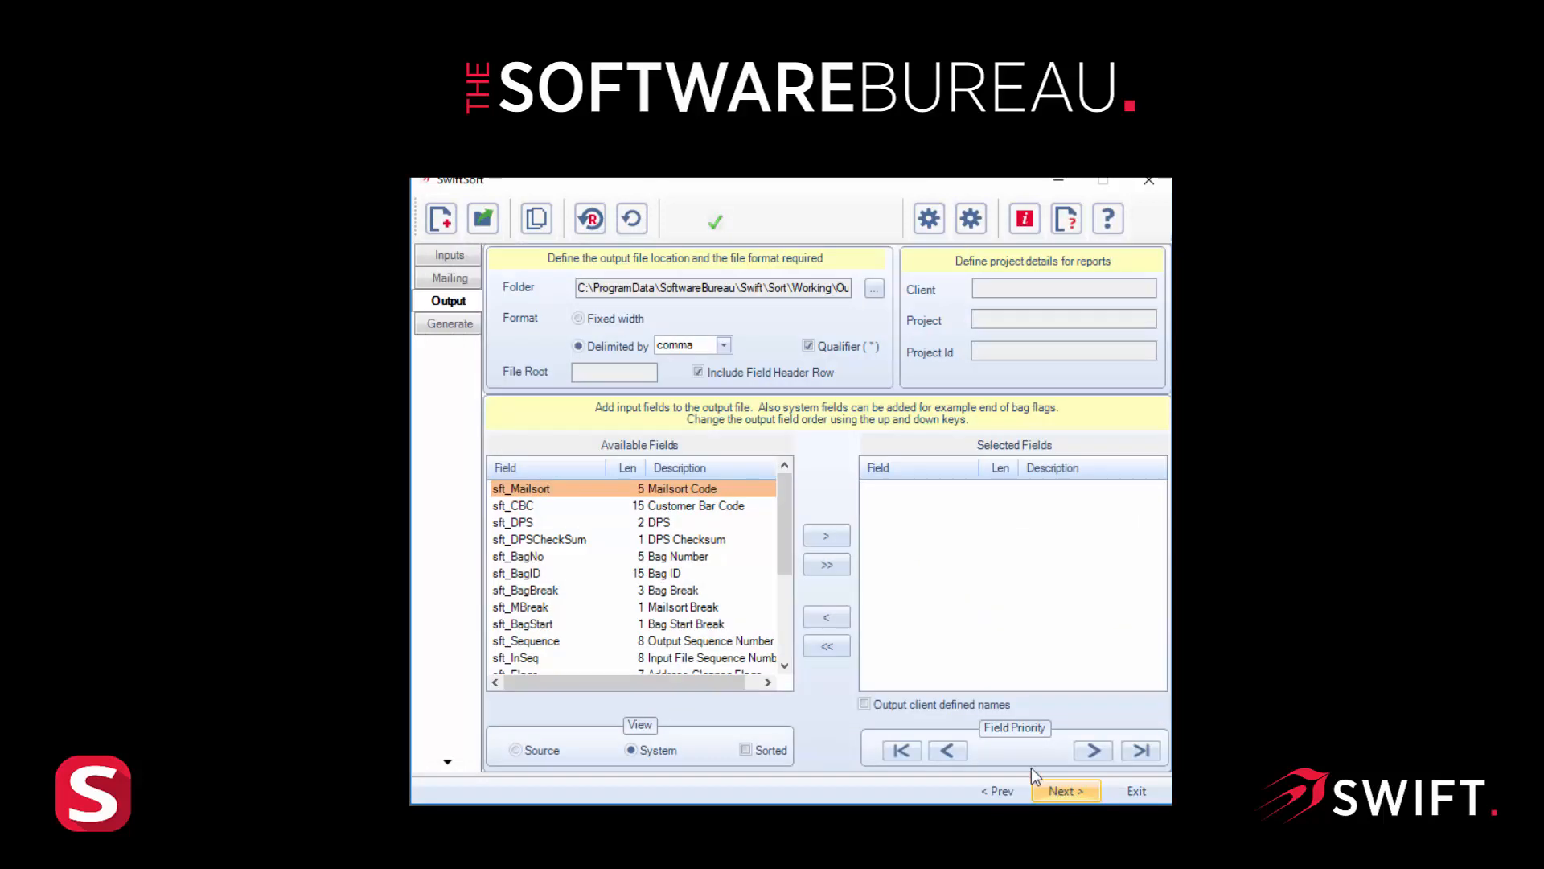
click(619, 373)
text(NatfirstCell1)
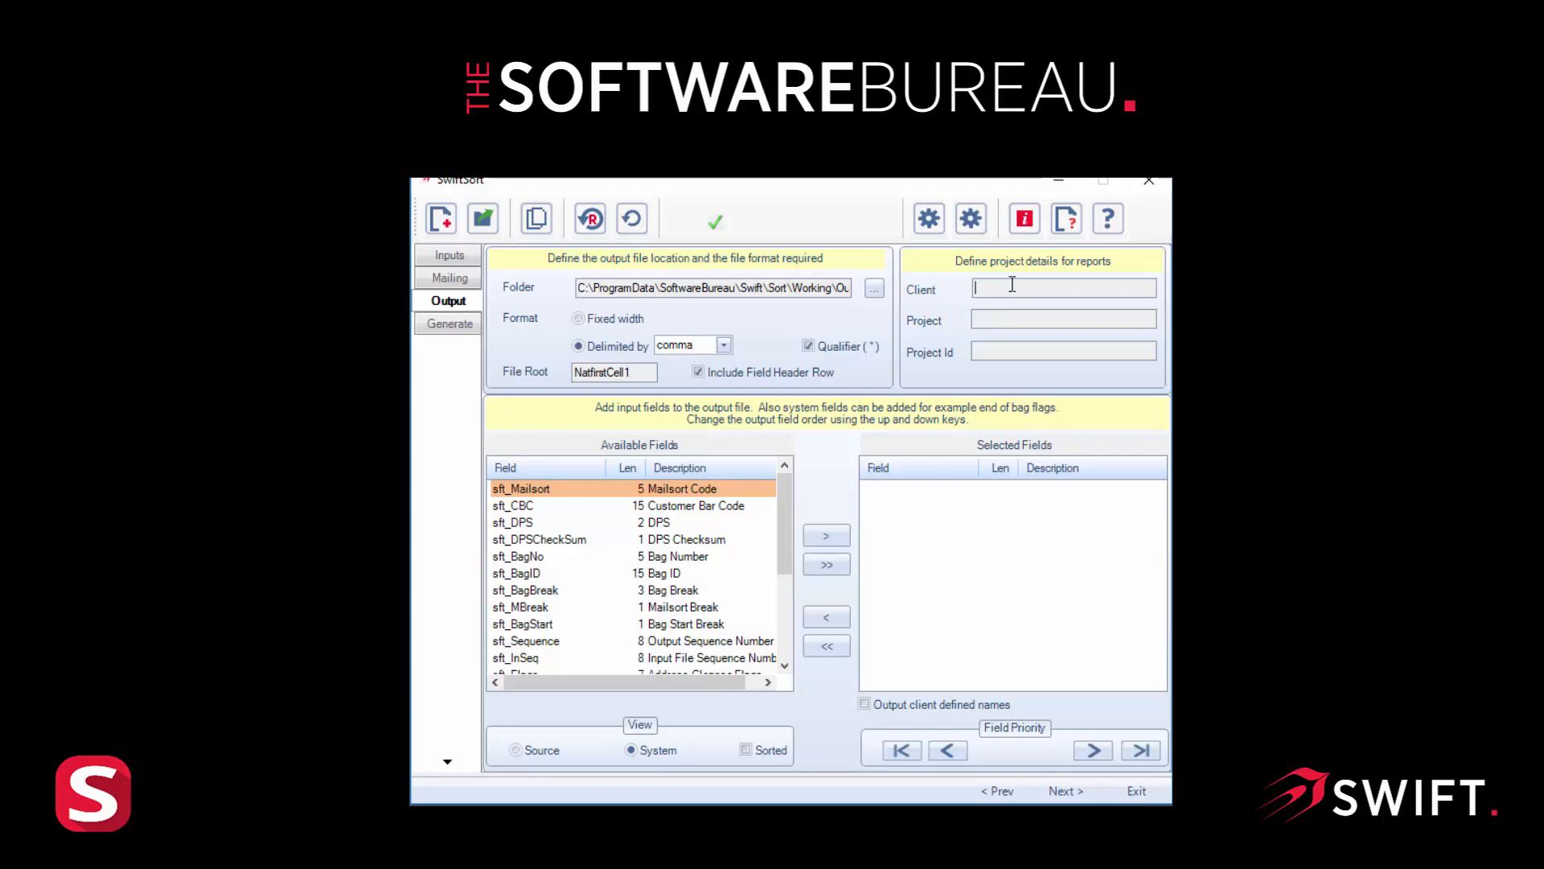
Fill in the report project details with client Natfirst, project Autumn Campaign and project ID D12345
text(Natfirs)
text(t)
text(A)
text(utumn)
text( Camp)
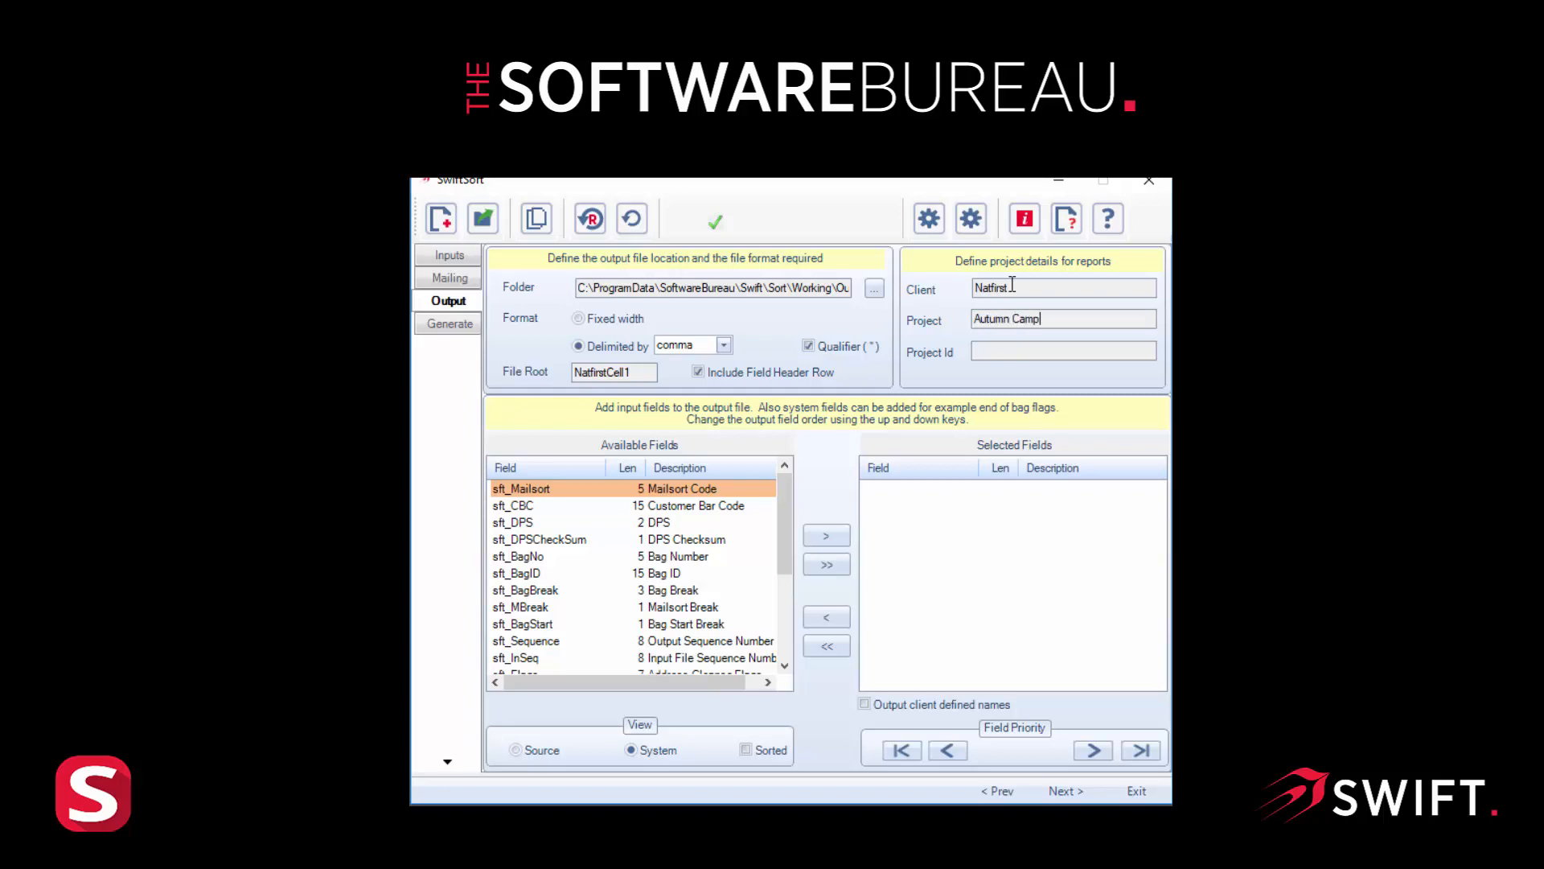
text(aignD12345)
Add the source fields N and ADDRESS LINE 1 through ADDRESS LINE 6 to the output file
click(517, 750)
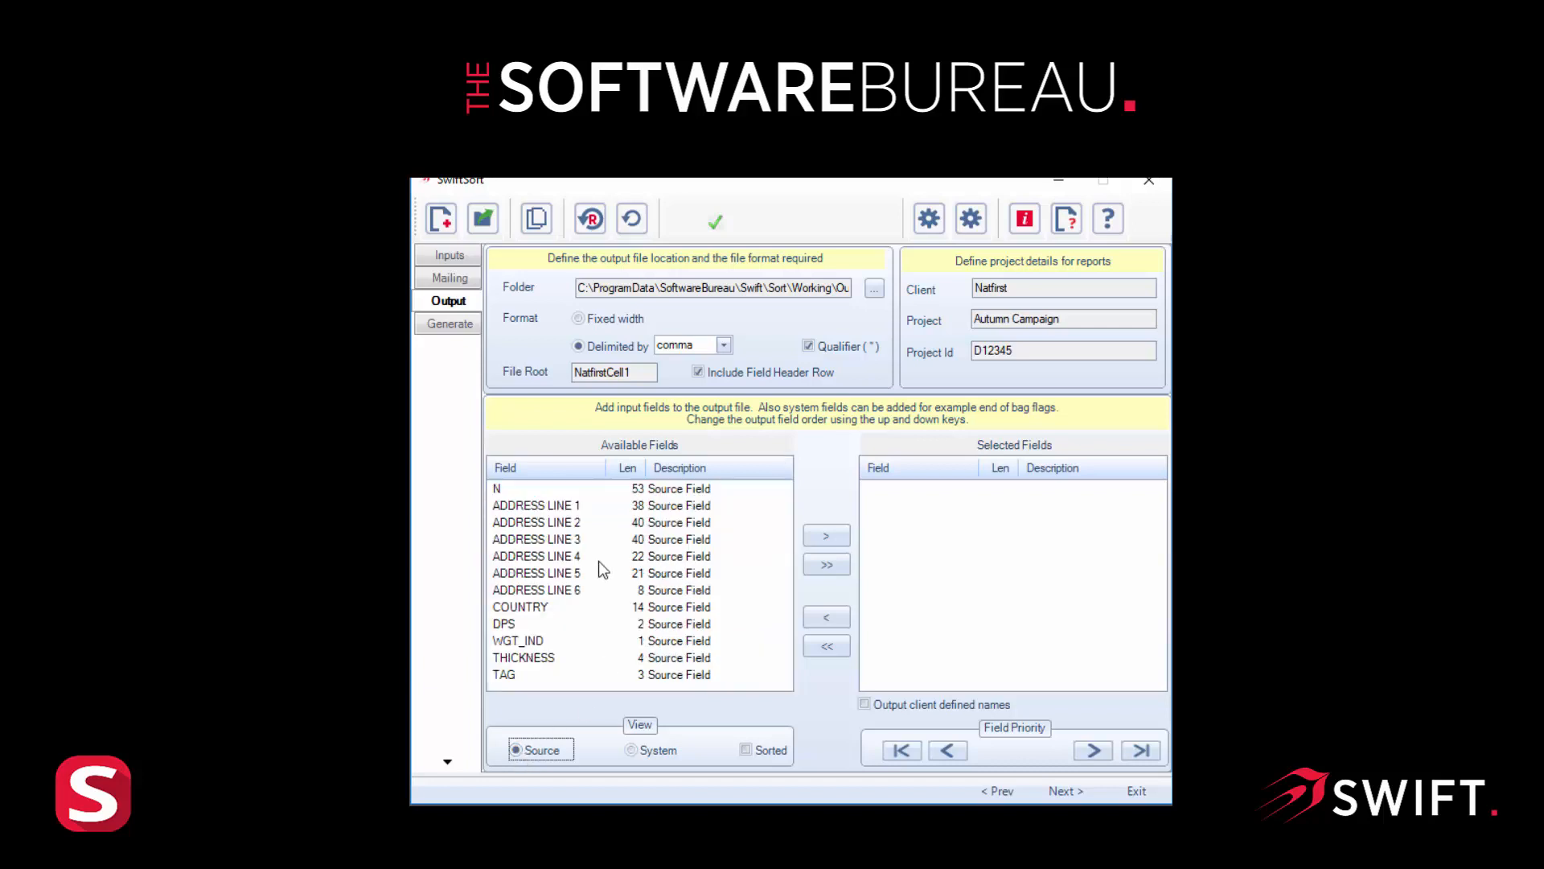
click(519, 490)
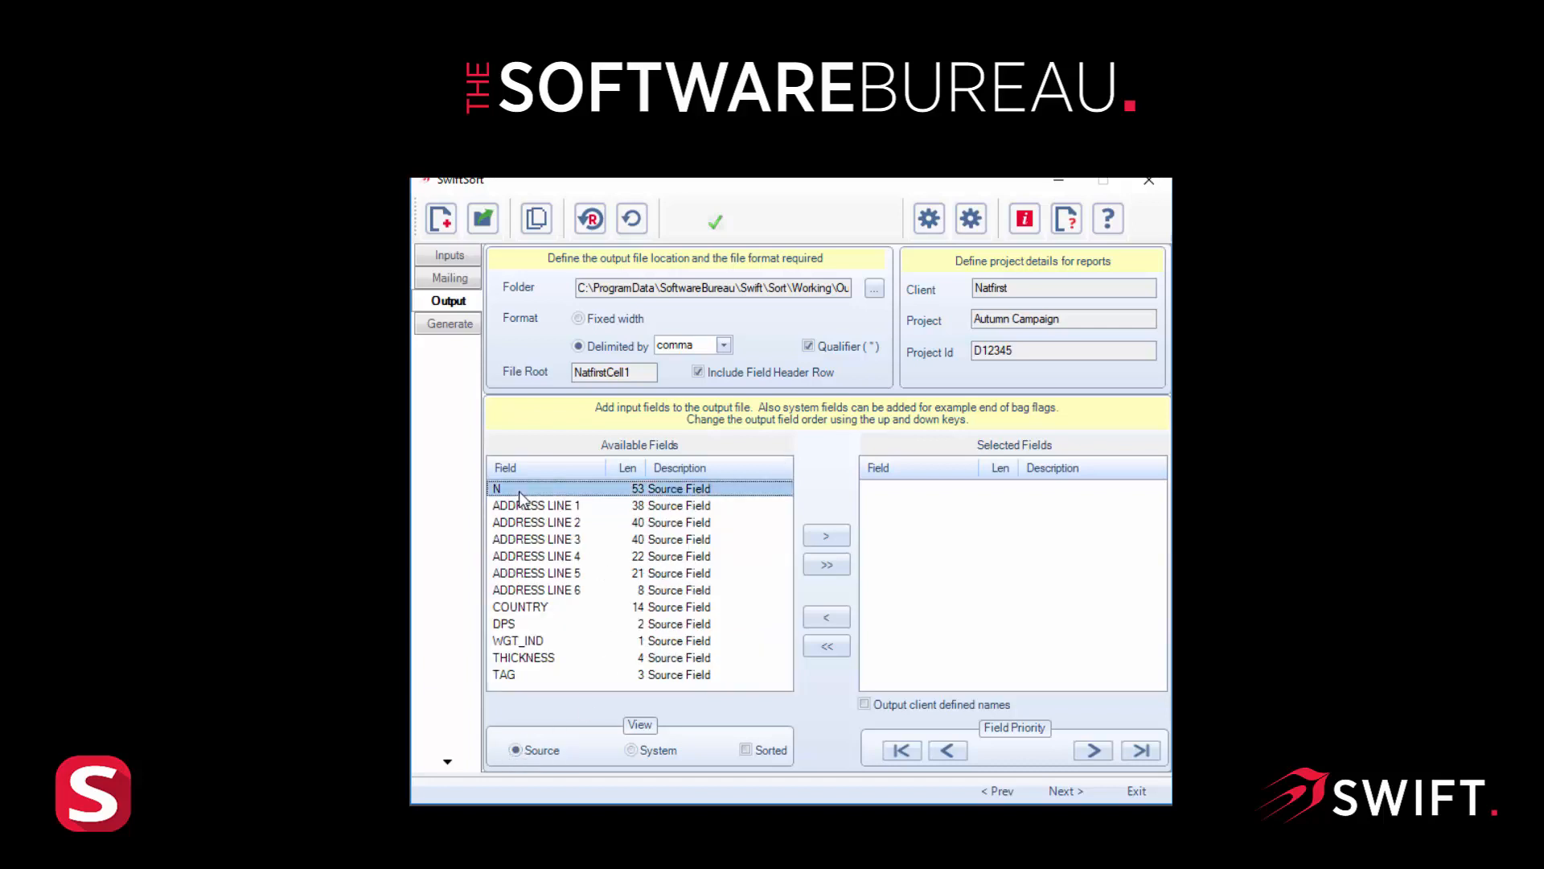
shift+click(536, 591)
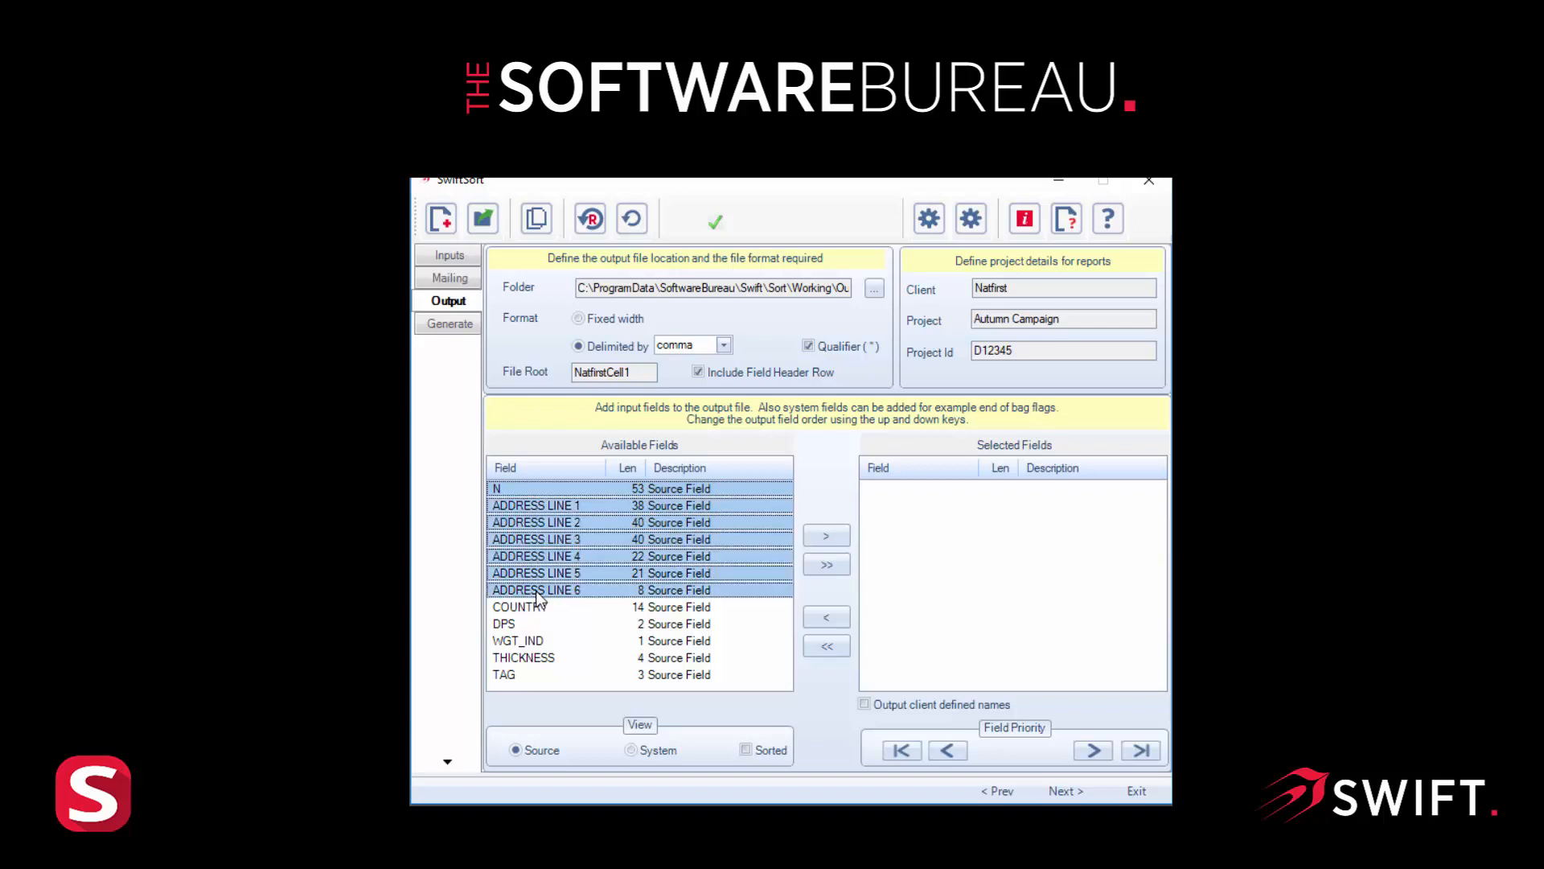
click(826, 536)
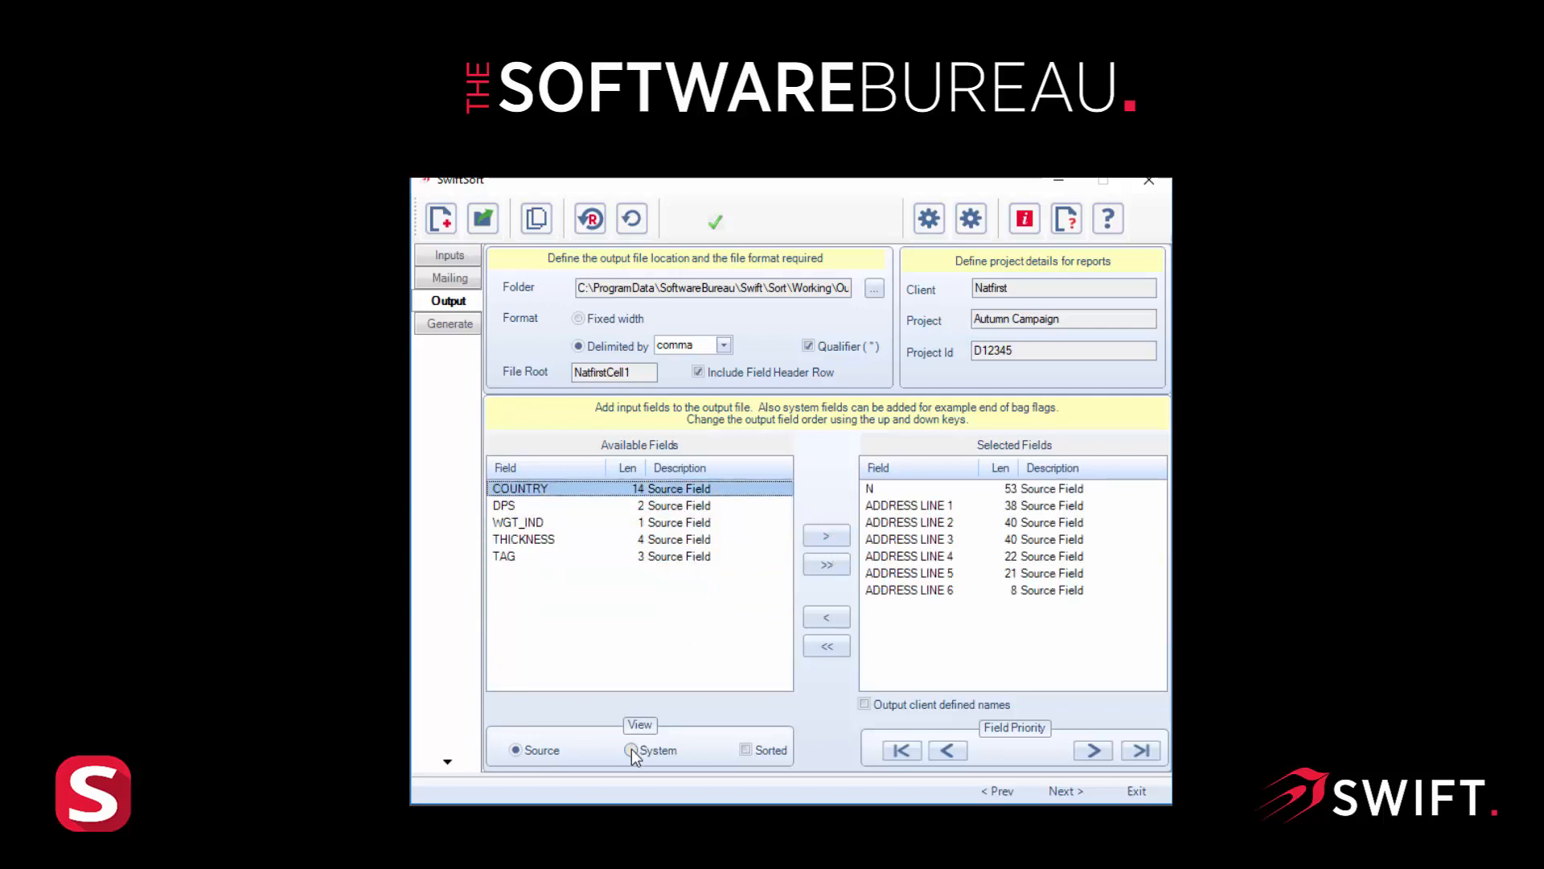
Add the system fields sft_Sequence and sft_2D (MM 2D Barcode) to the output file
click(630, 750)
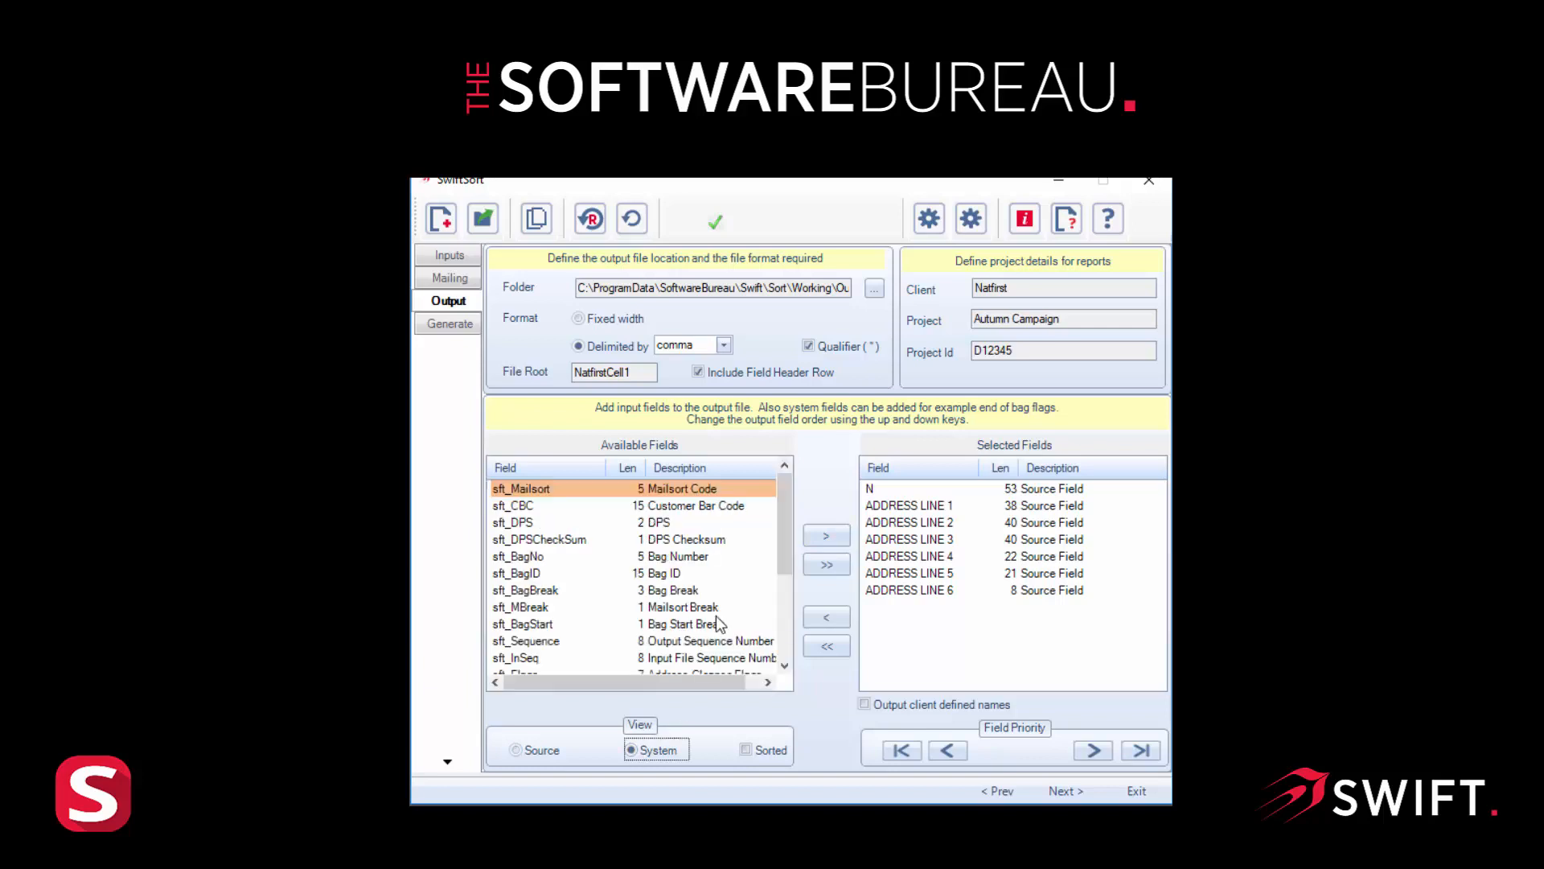
click(701, 643)
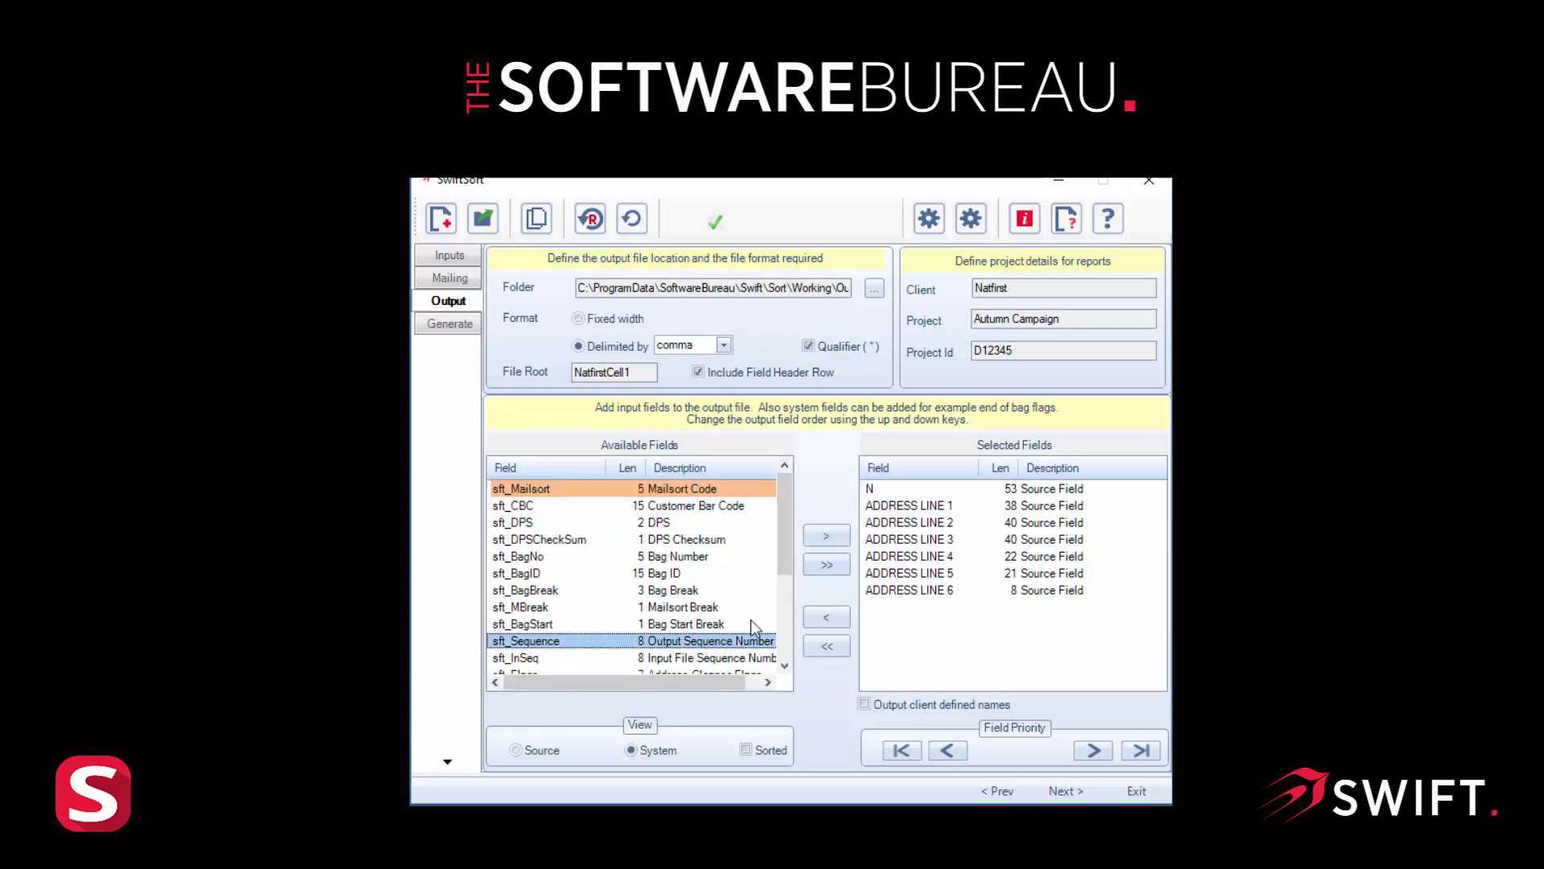
click(822, 541)
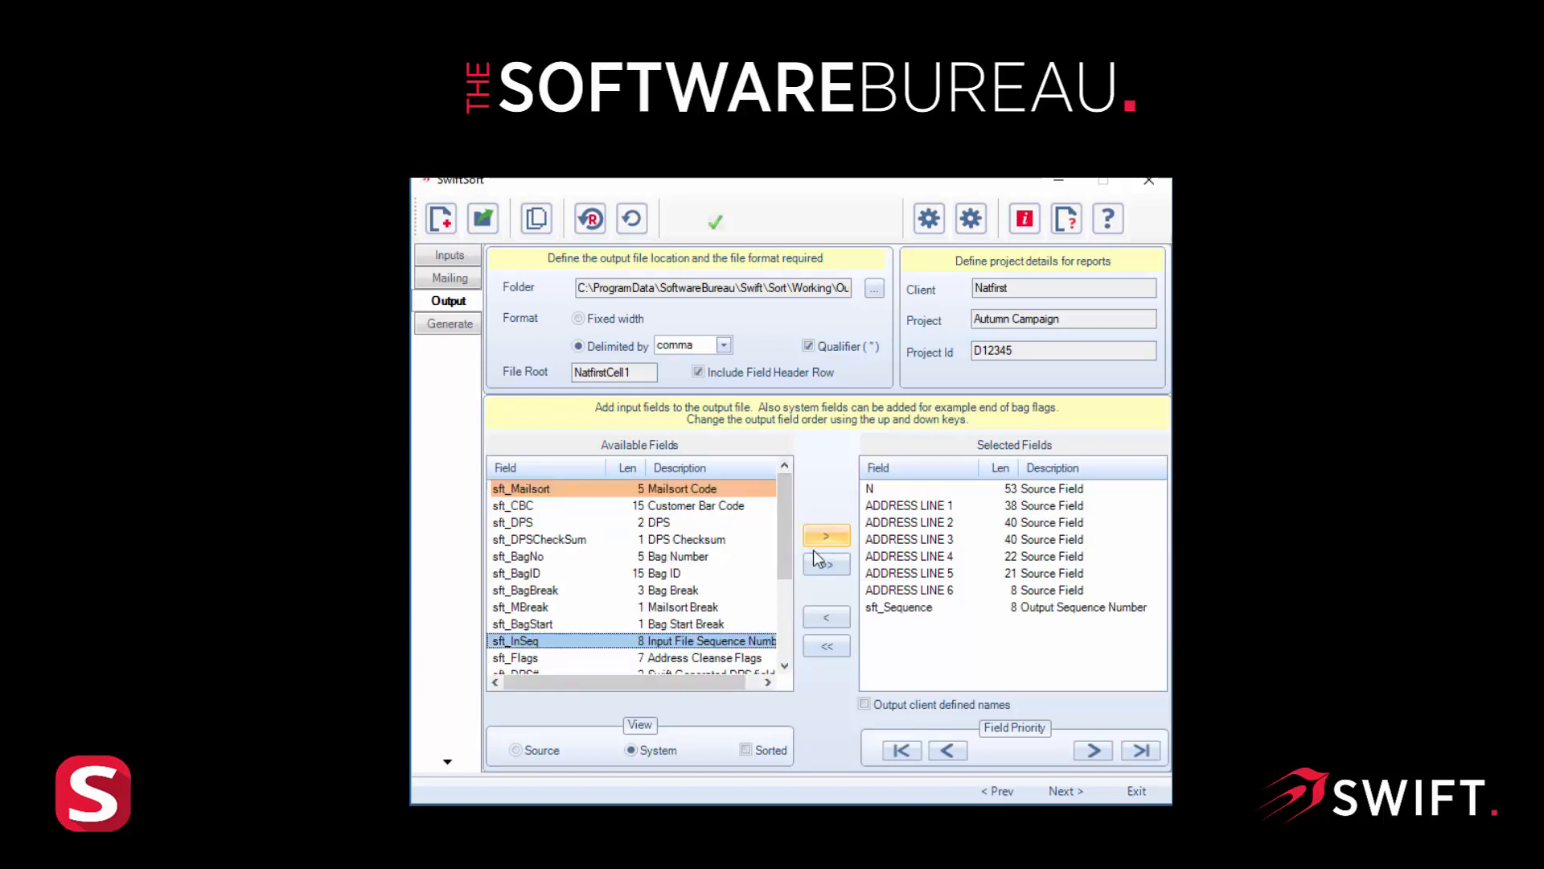
scroll(784, 661, down, 2)
click(783, 664)
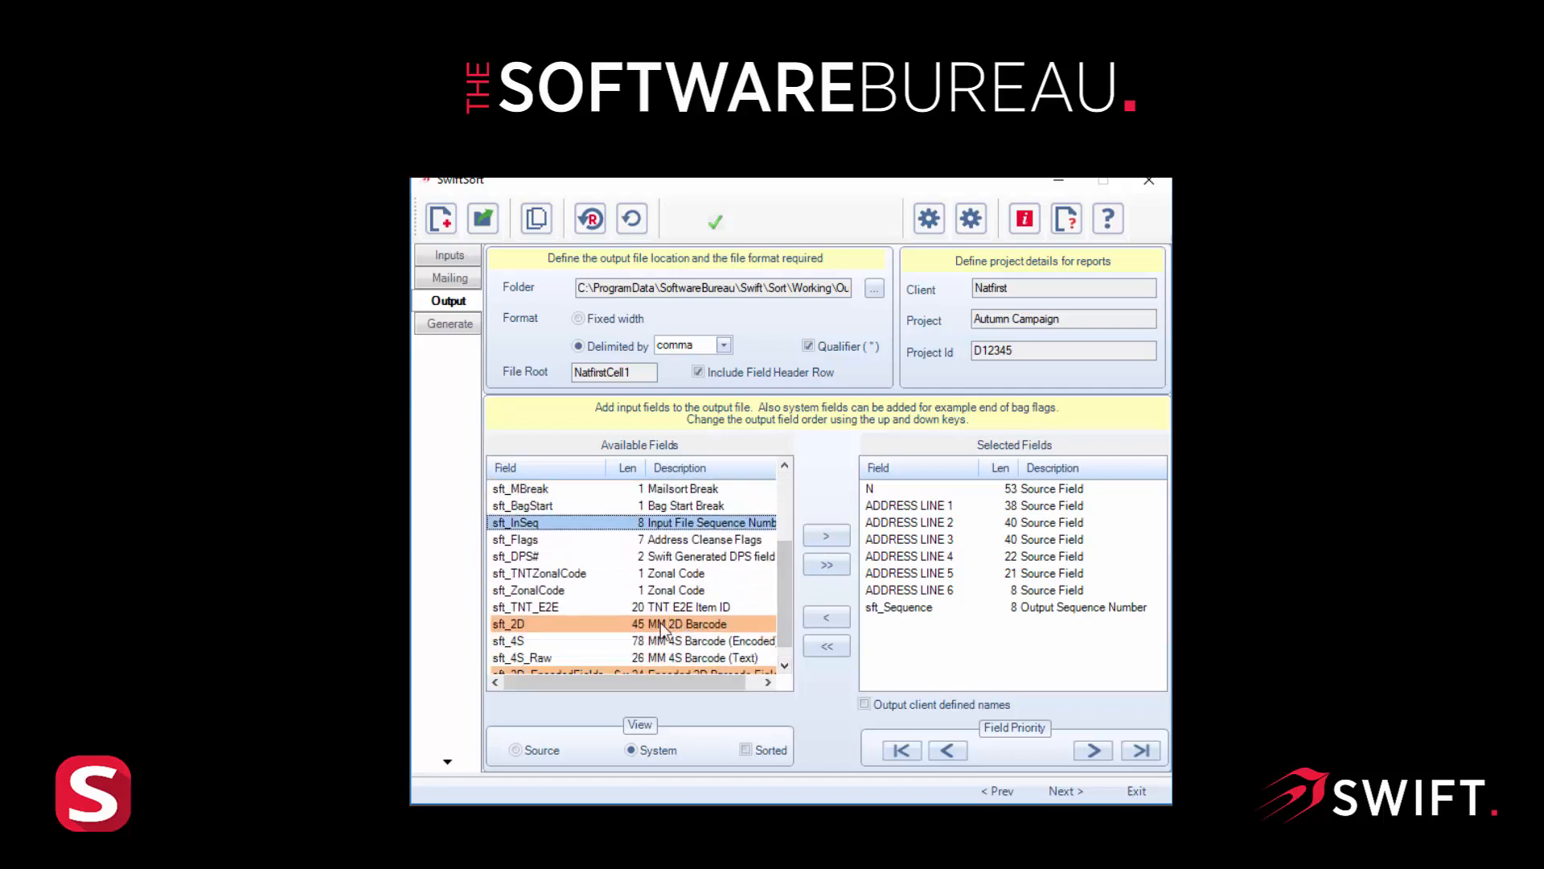
click(659, 624)
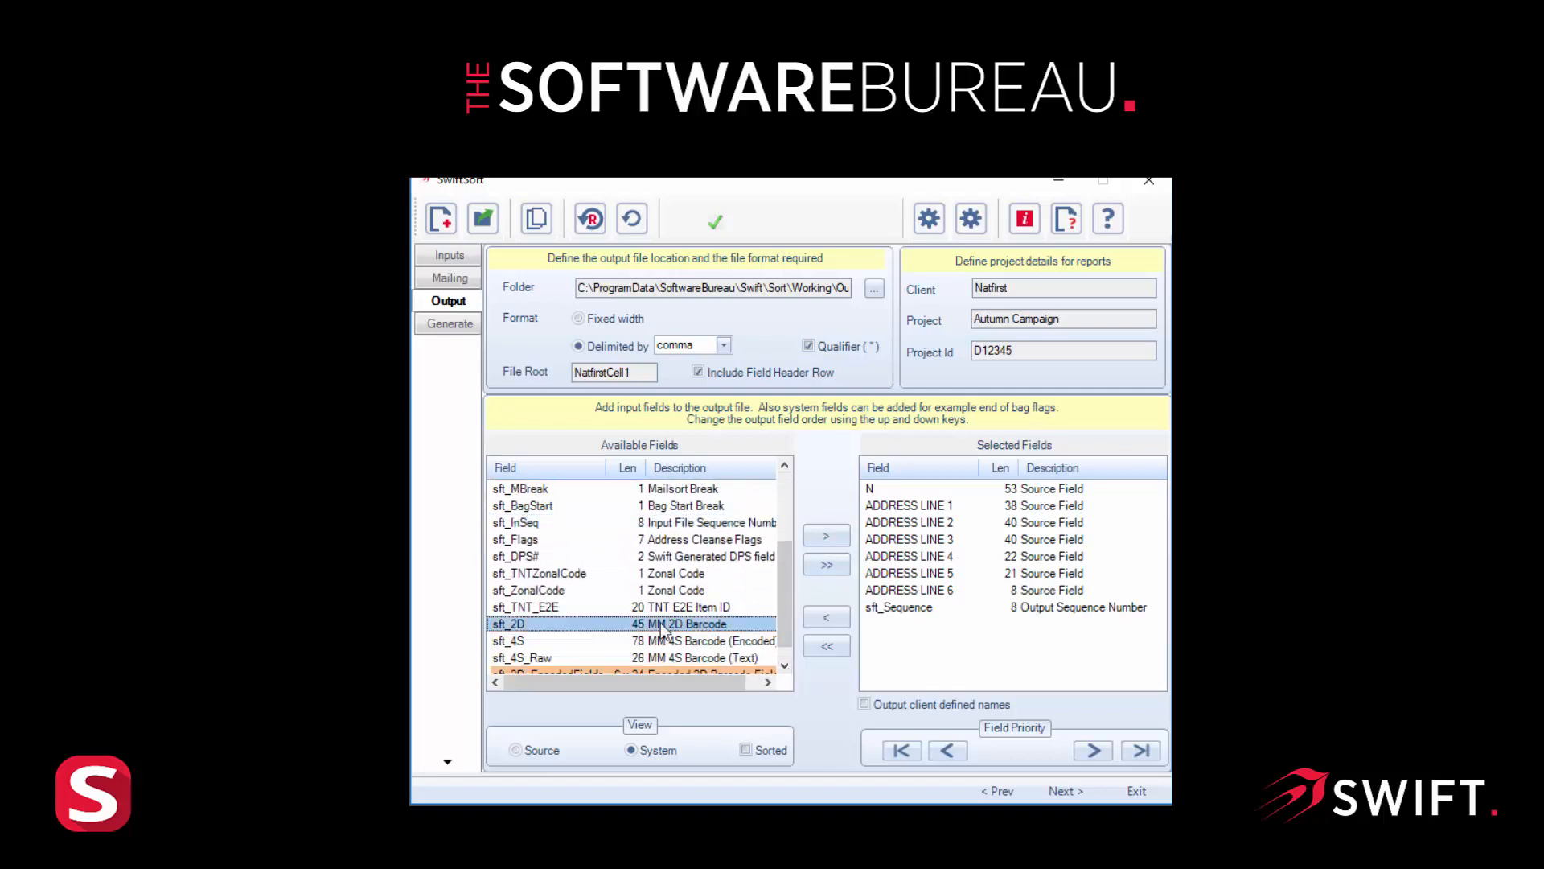
click(824, 535)
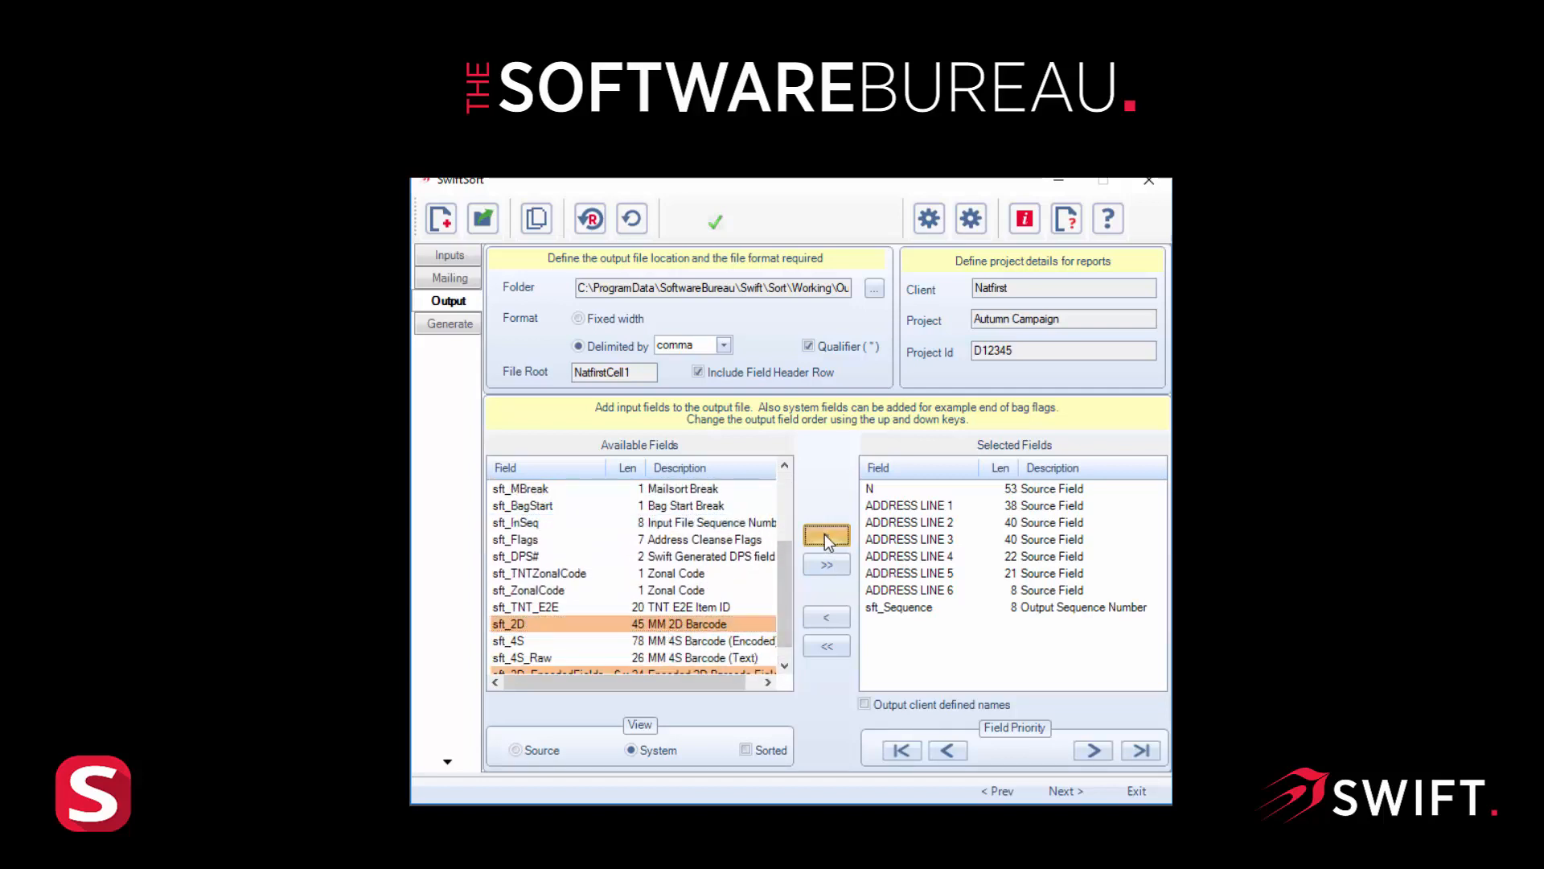
Proceed to the generate stage and run the specified sort
click(1057, 790)
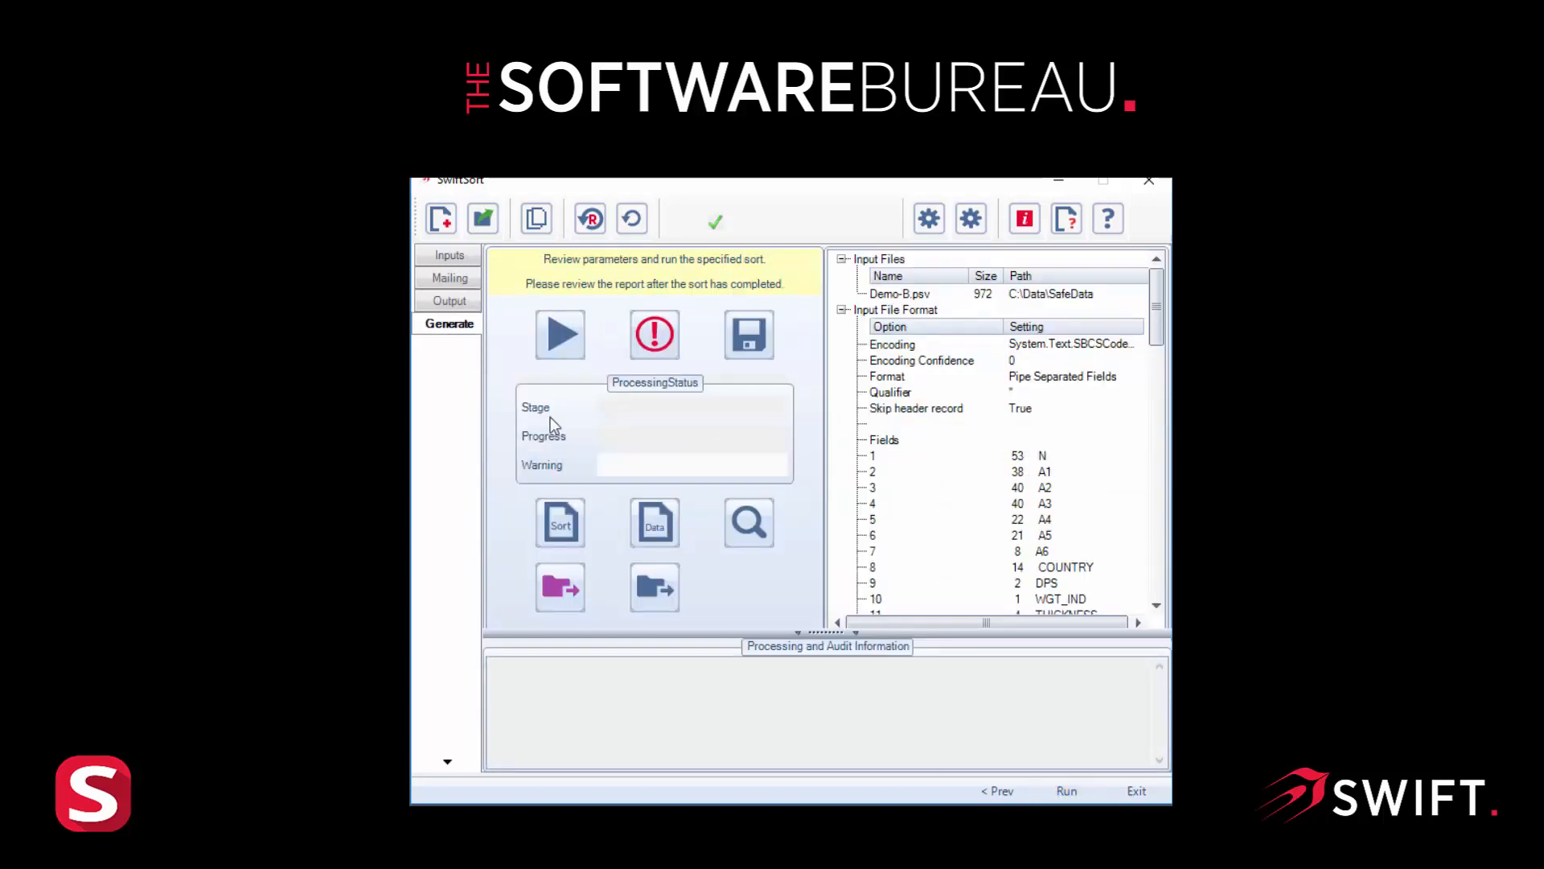
click(560, 339)
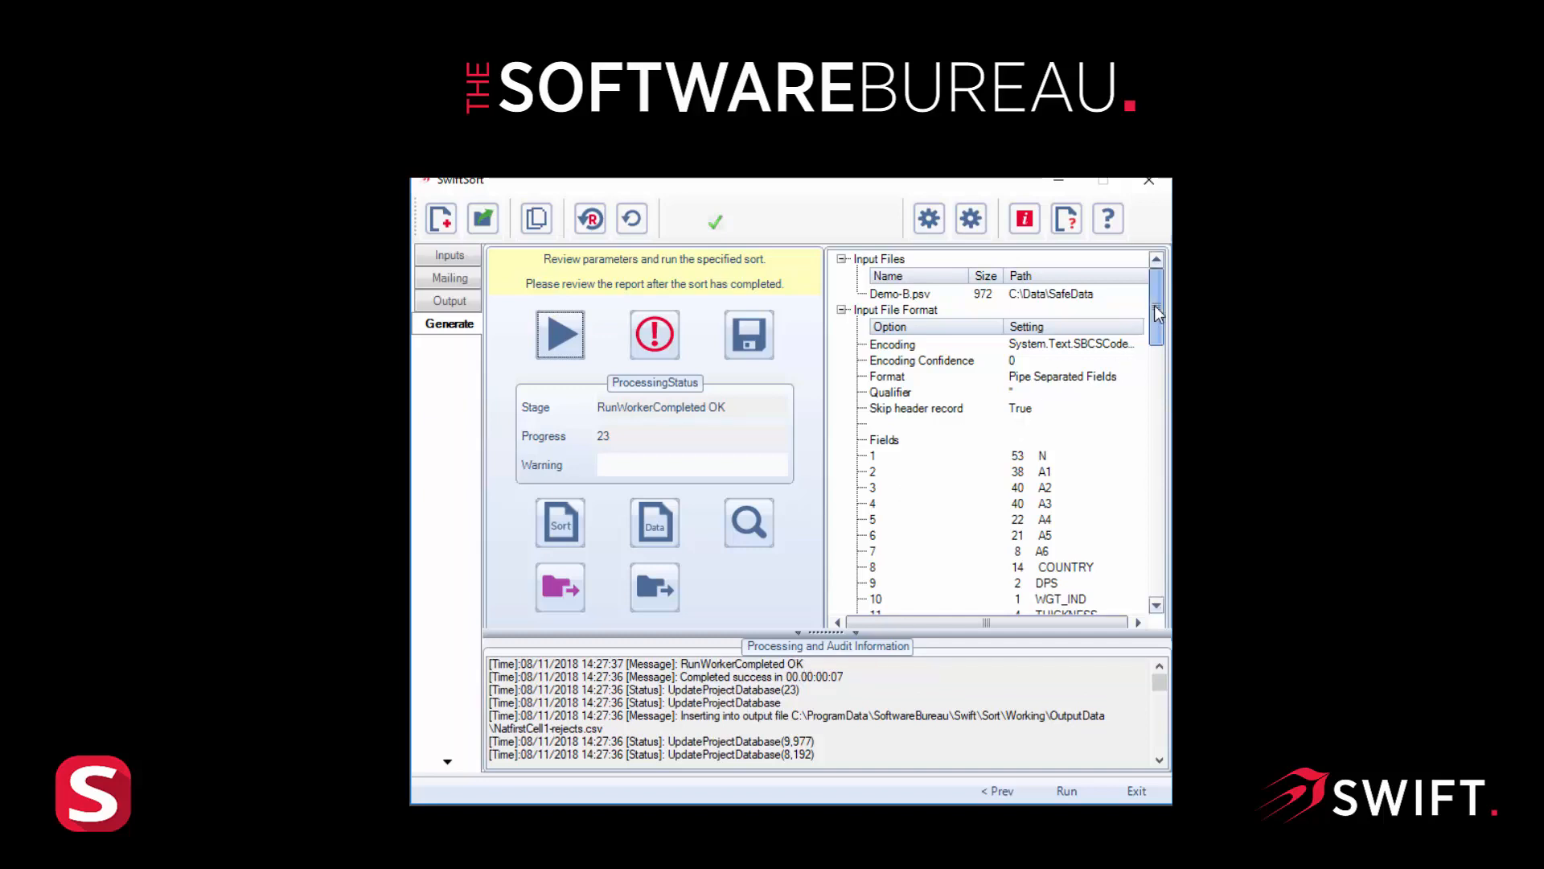
mouse_move(1155, 309)
mouse_down()
mouse_move(1157, 576)
mouse_move(1161, 359)
mouse_move(1146, 301)
mouse_up()
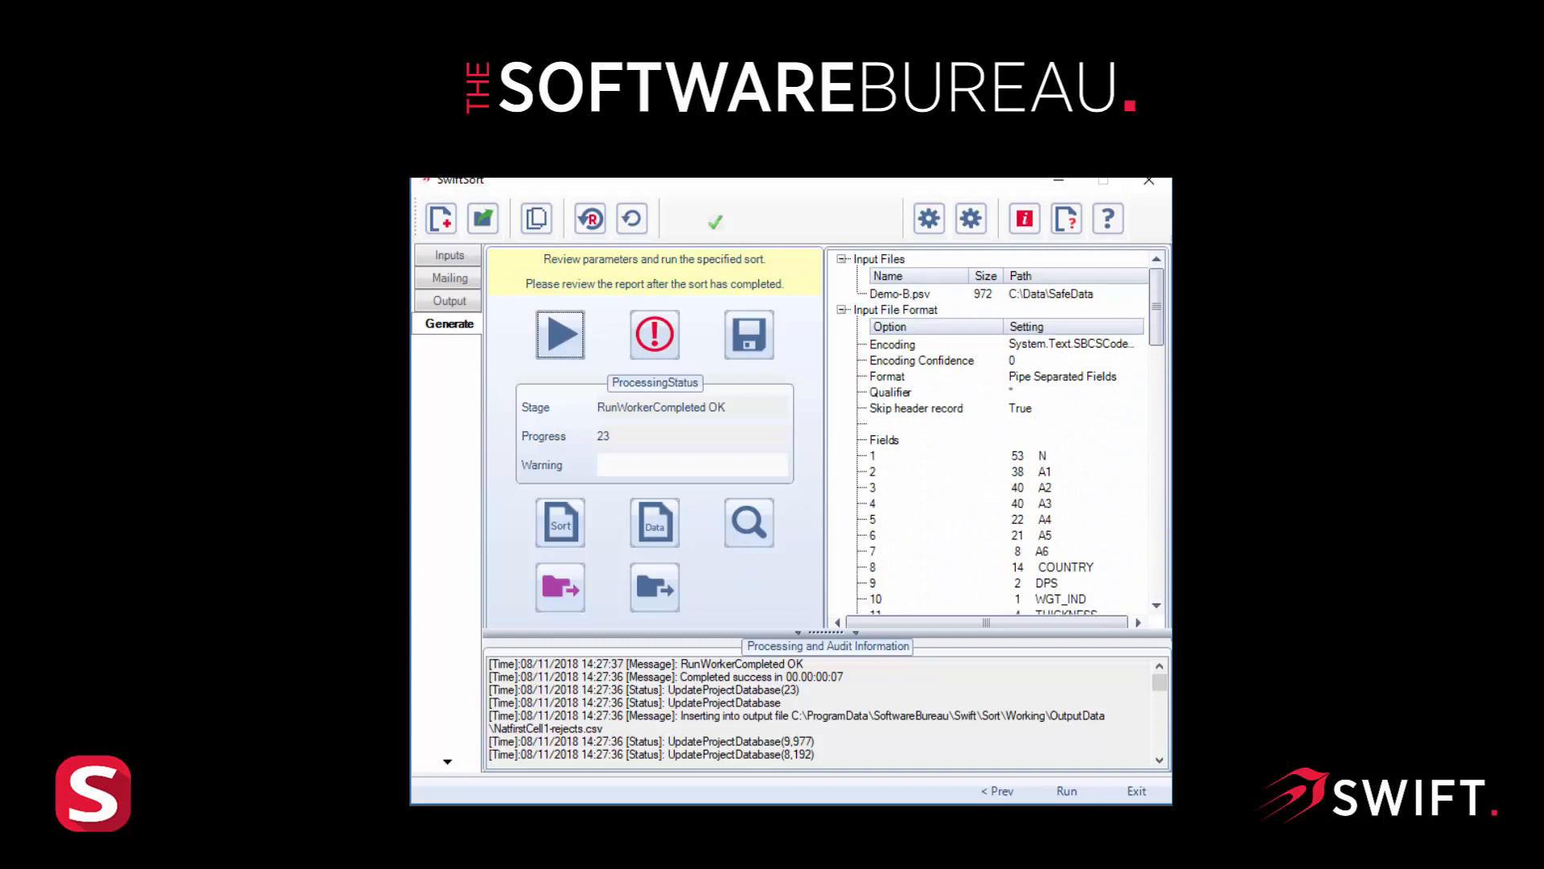
Open the output data folder and open NatfirstCell1.csv in Excel
drag(1407, 342, 693, 217)
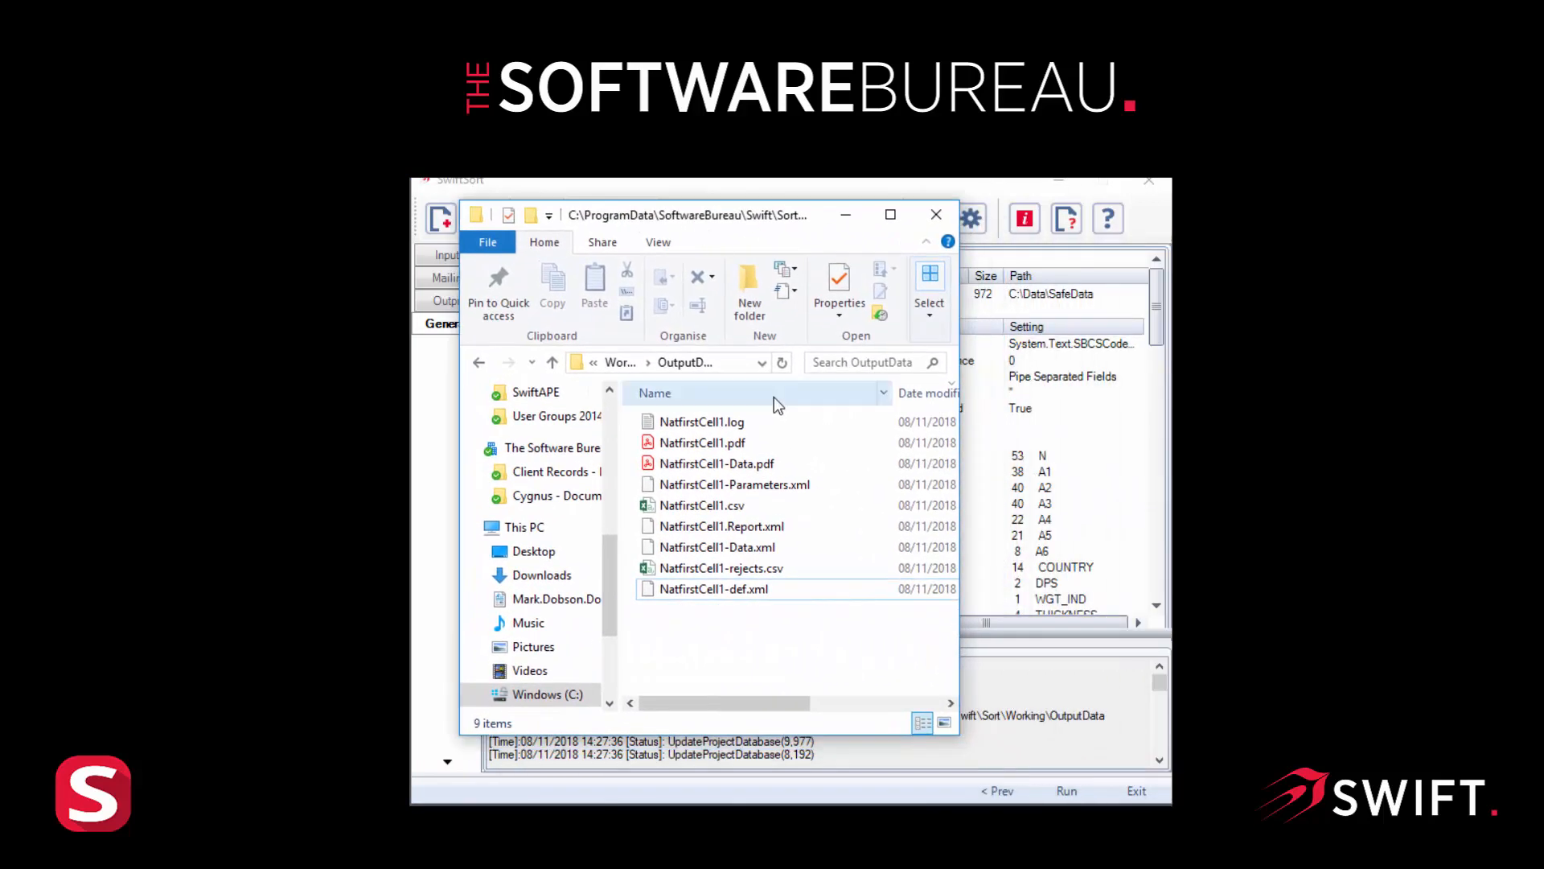
click(689, 507)
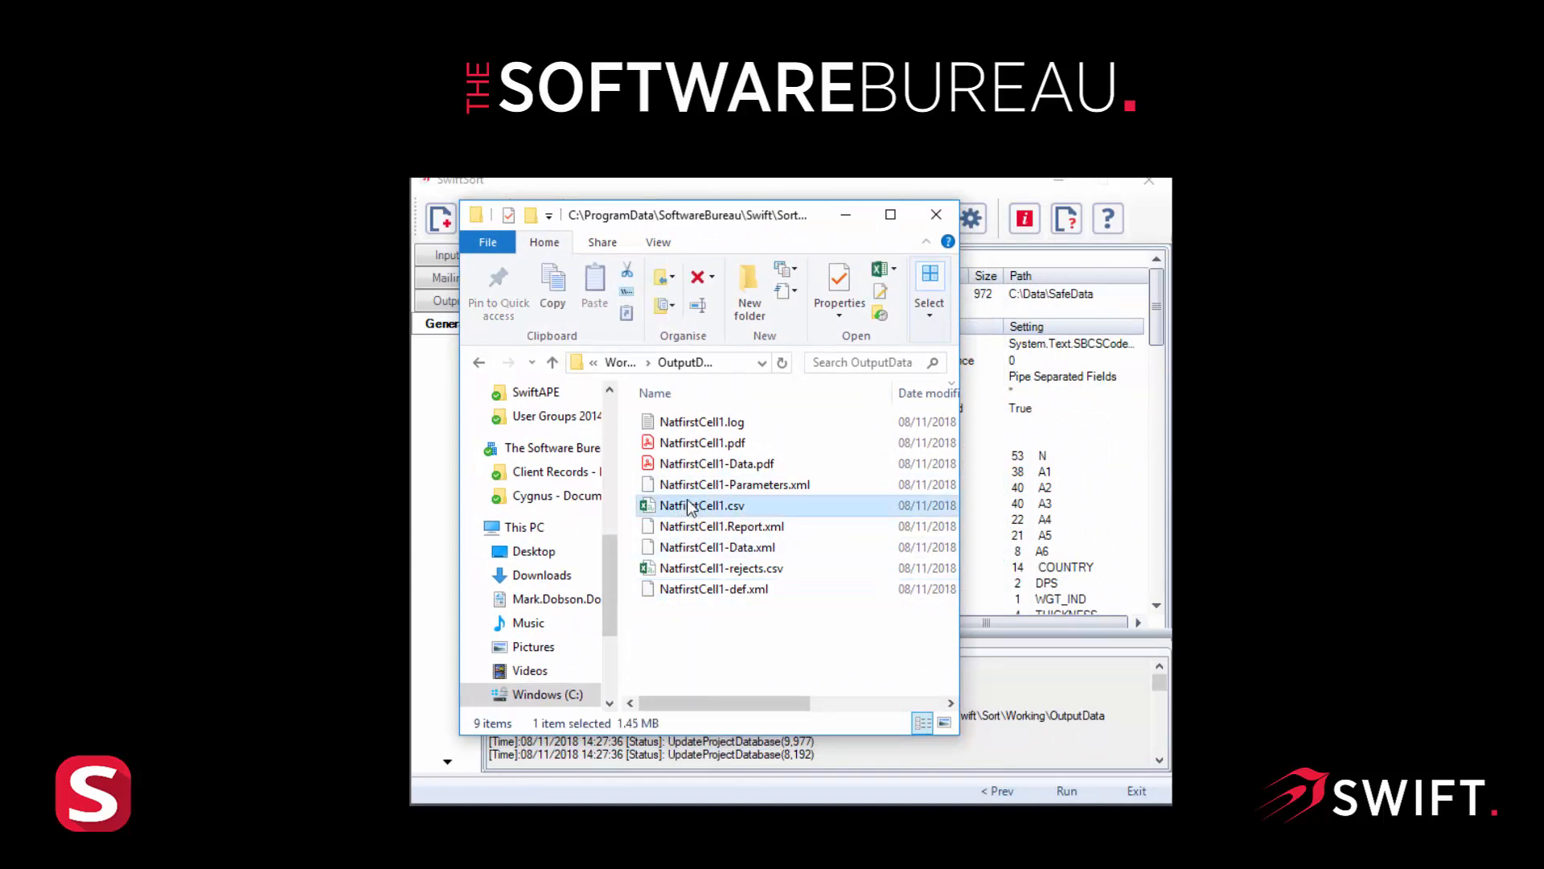
double_click(649, 512)
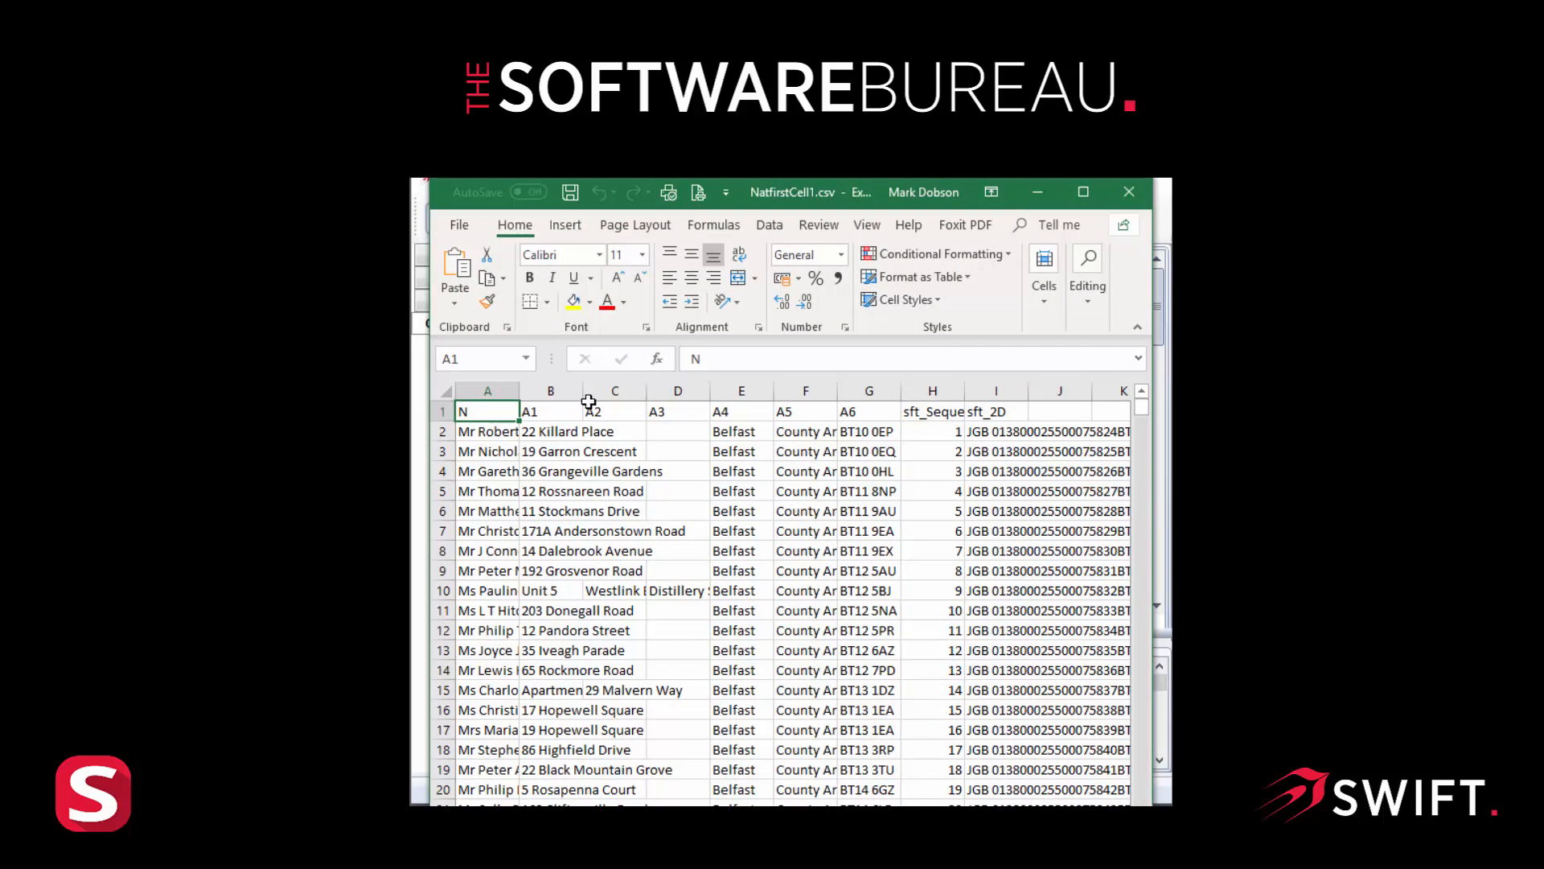
Auto-fit the widths of all columns in NatfirstCell1.csv to their contents
click(991, 431)
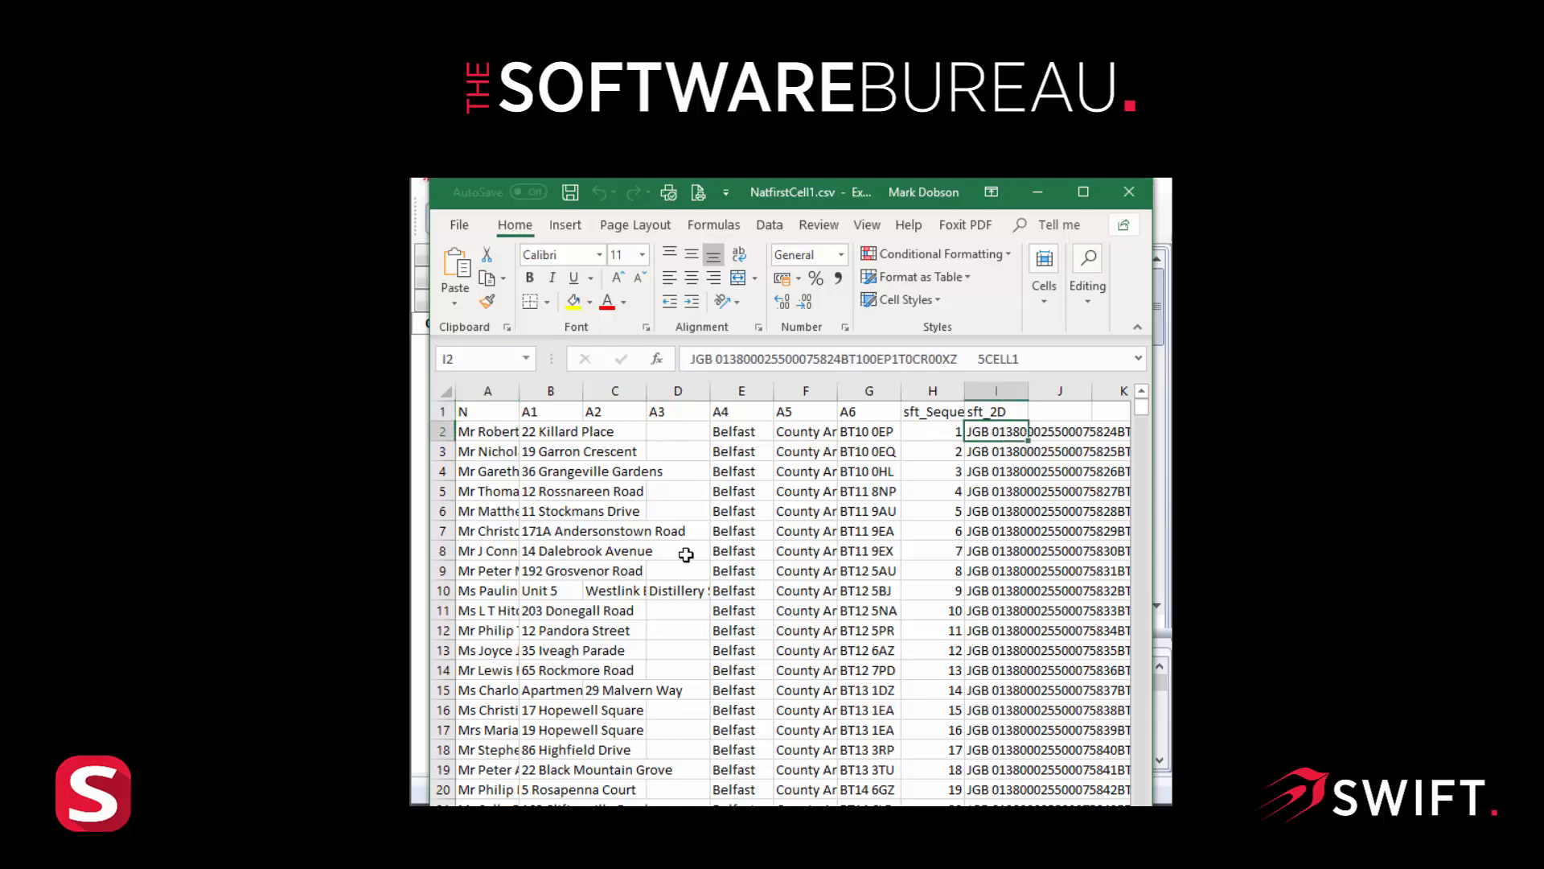
click(445, 392)
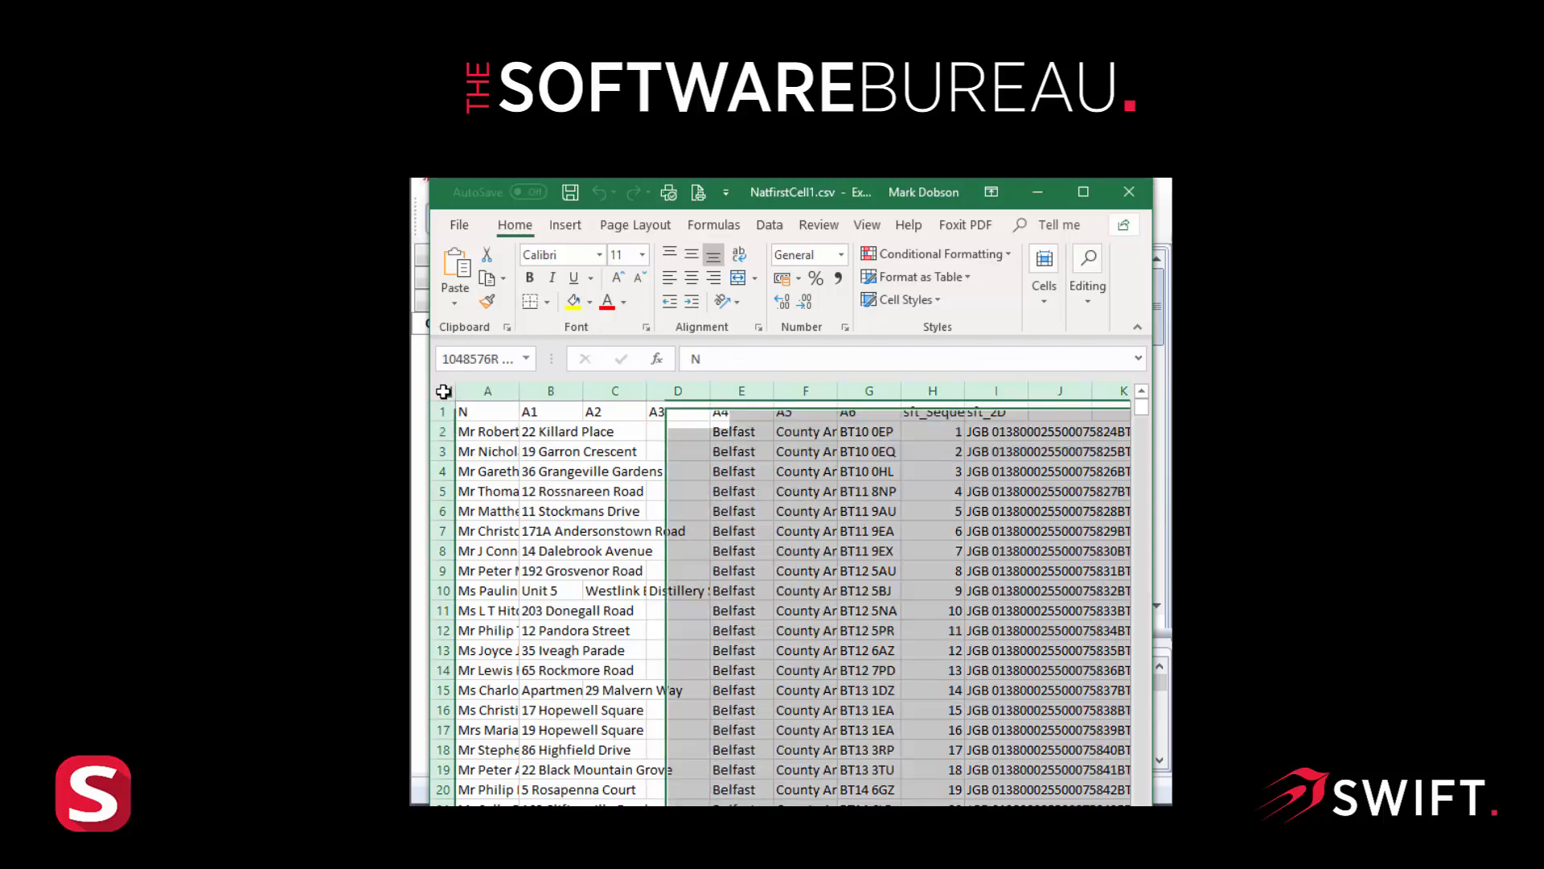
double_click(520, 390)
click(593, 438)
Examine the first record across all columns, from the name and address fields to the sequence and 2D barcode, and return to its start
key(Right)
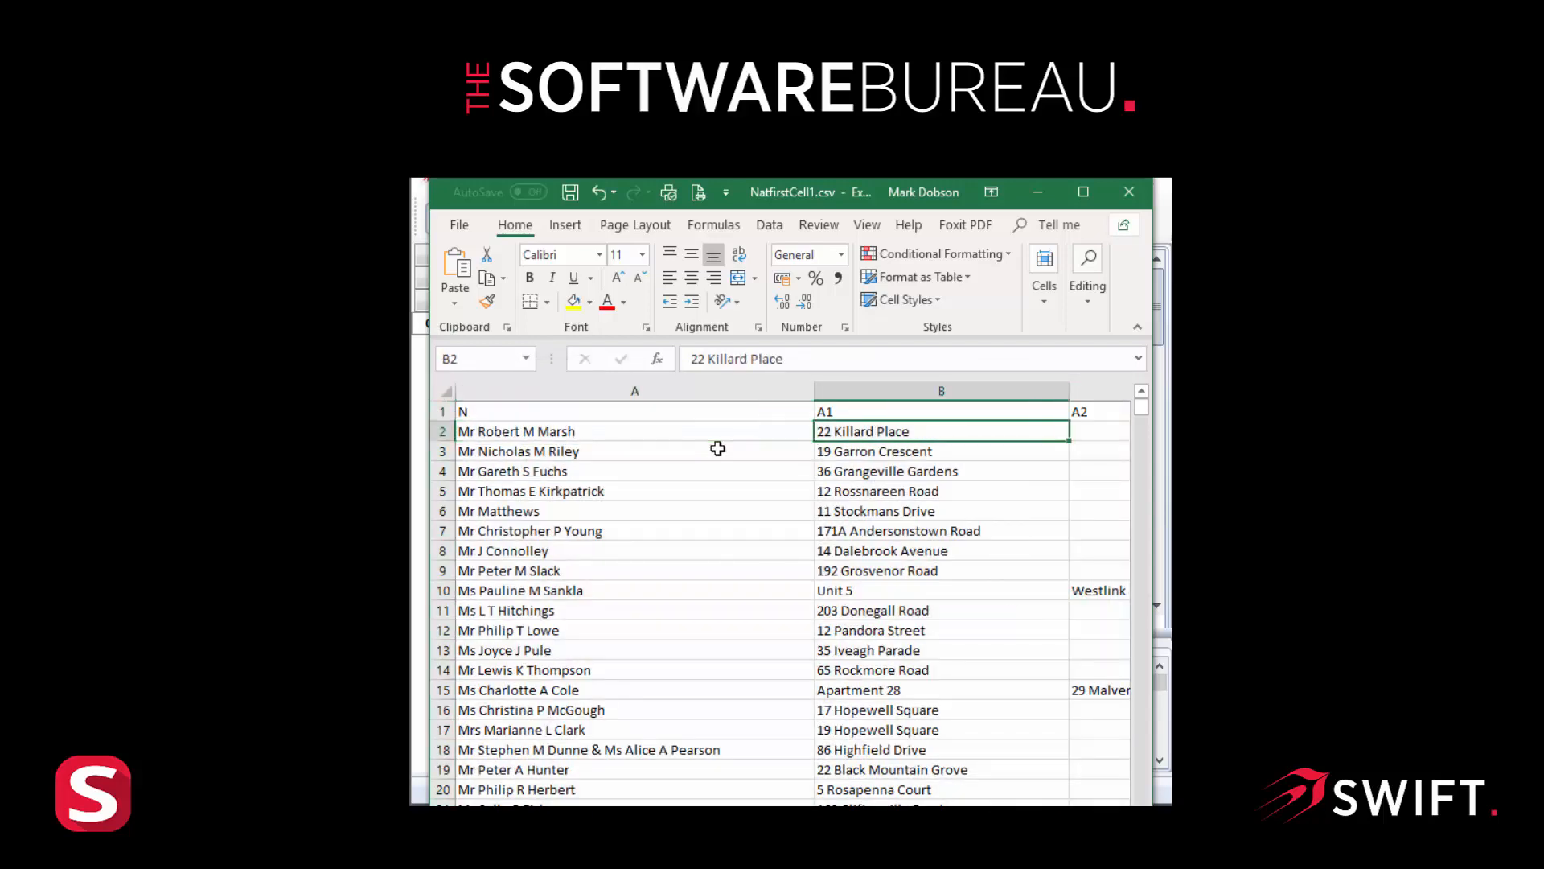
key(Right)
key(Right)
key(Right)
key(Right)
key(Right)
key(Right)
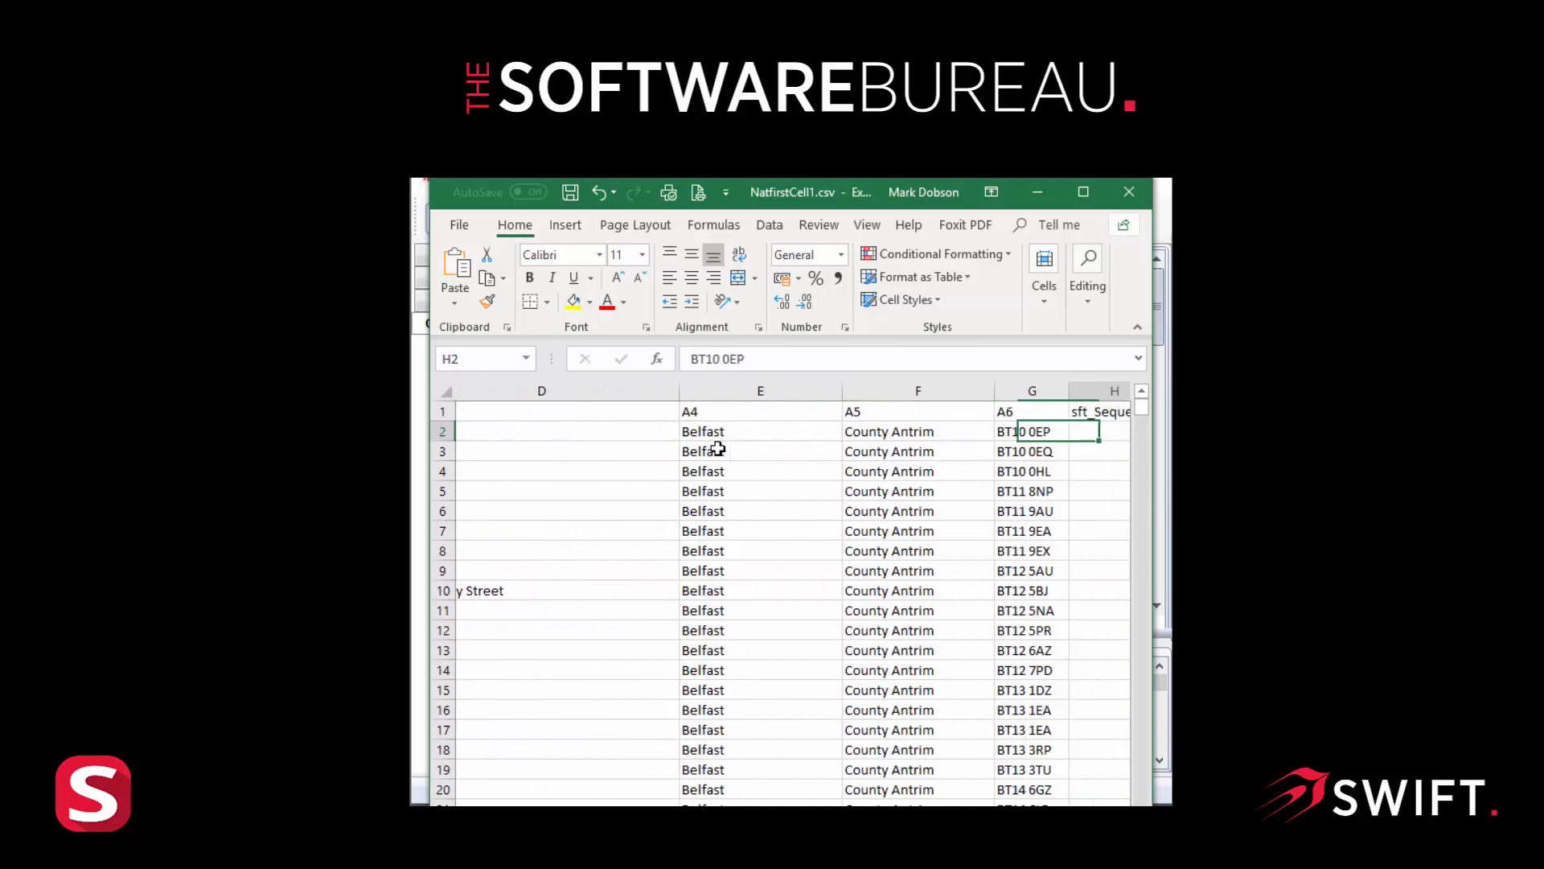
key(Right)
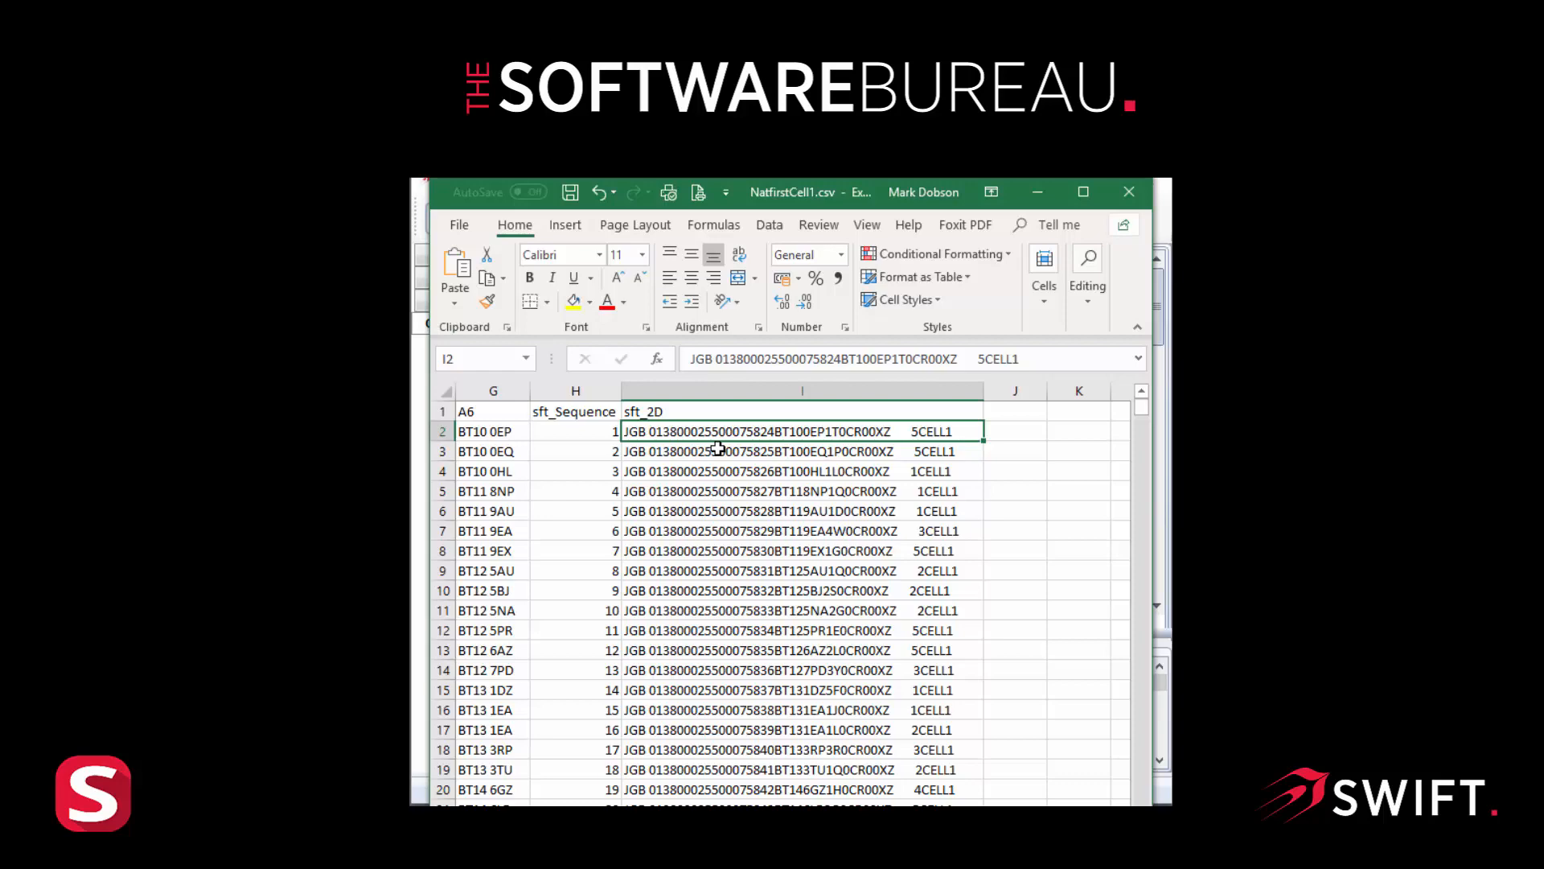
key(Left)
key(Left)
key(Left)
key(Left)
key(Left)
key(Left)
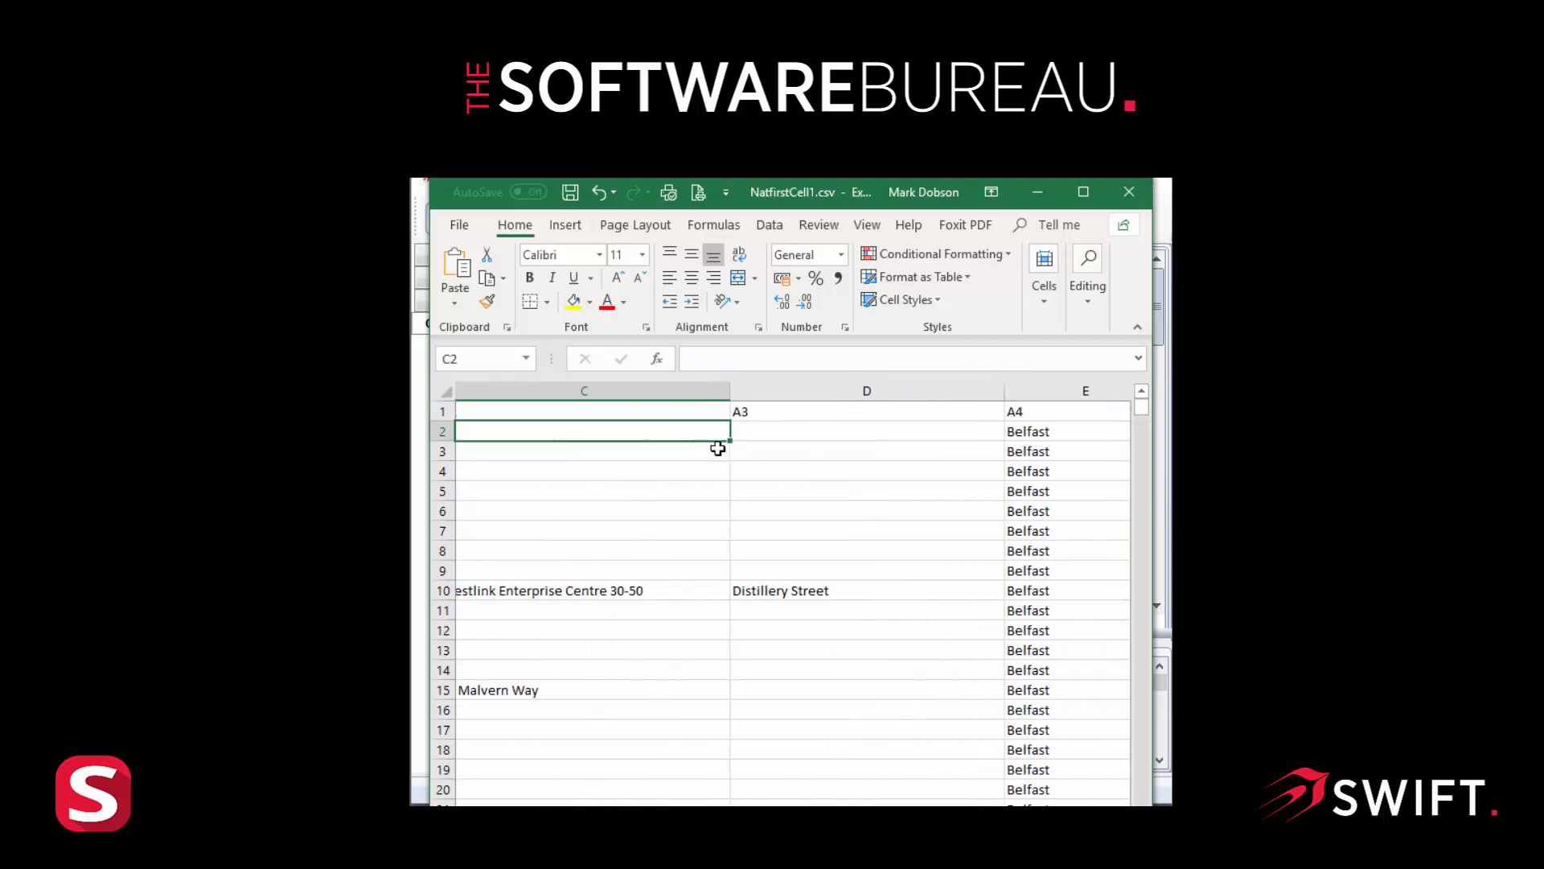
key(Left)
key(Left)
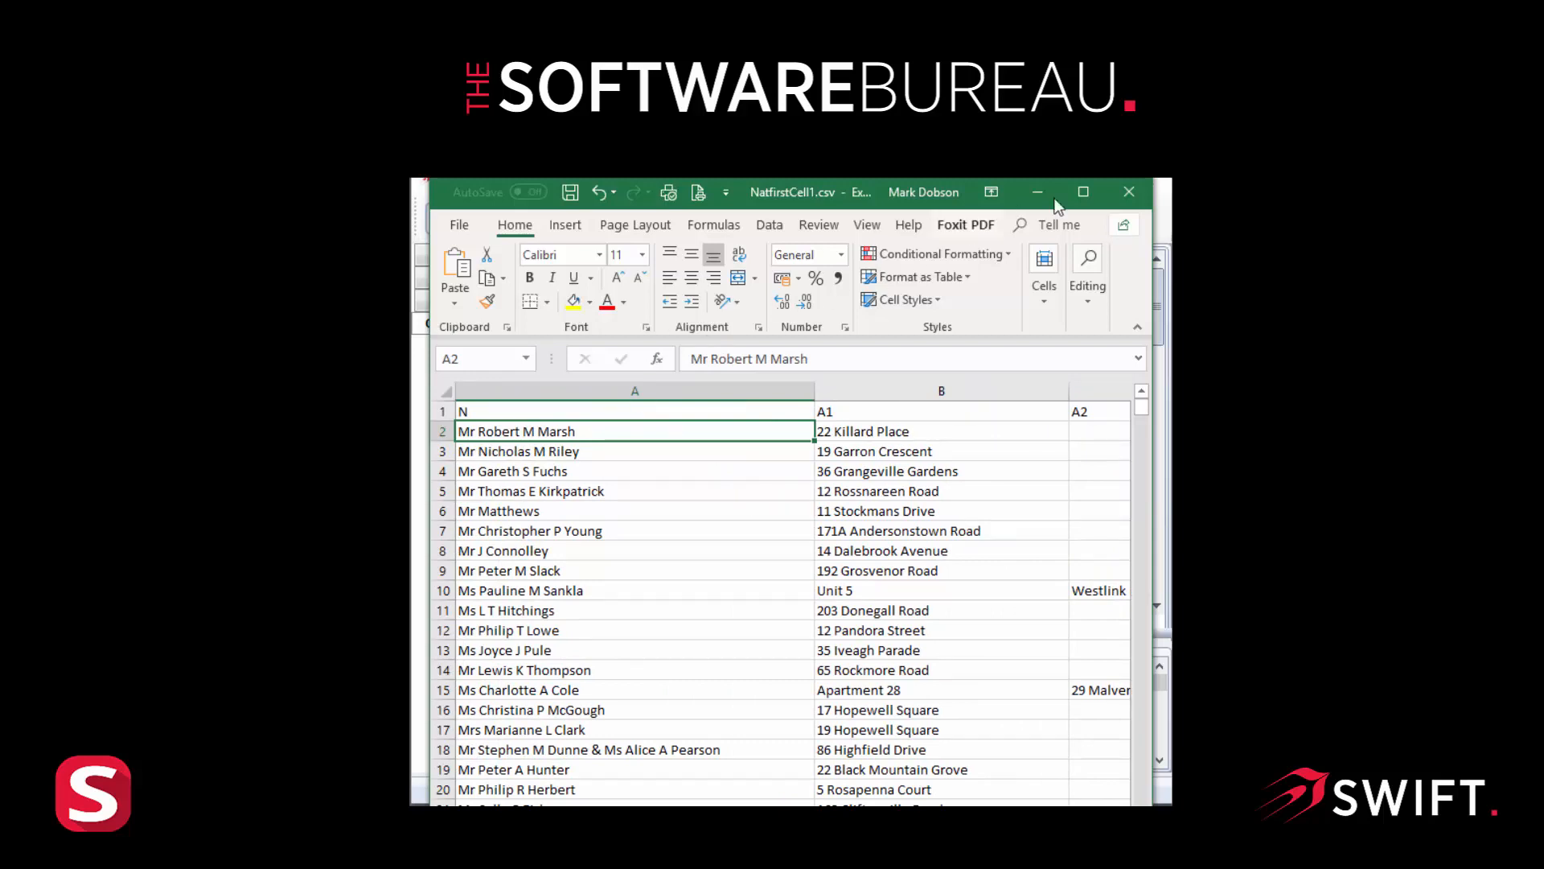
Close NatfirstCell1.csv without saving the changes and close the output data folder
click(1126, 197)
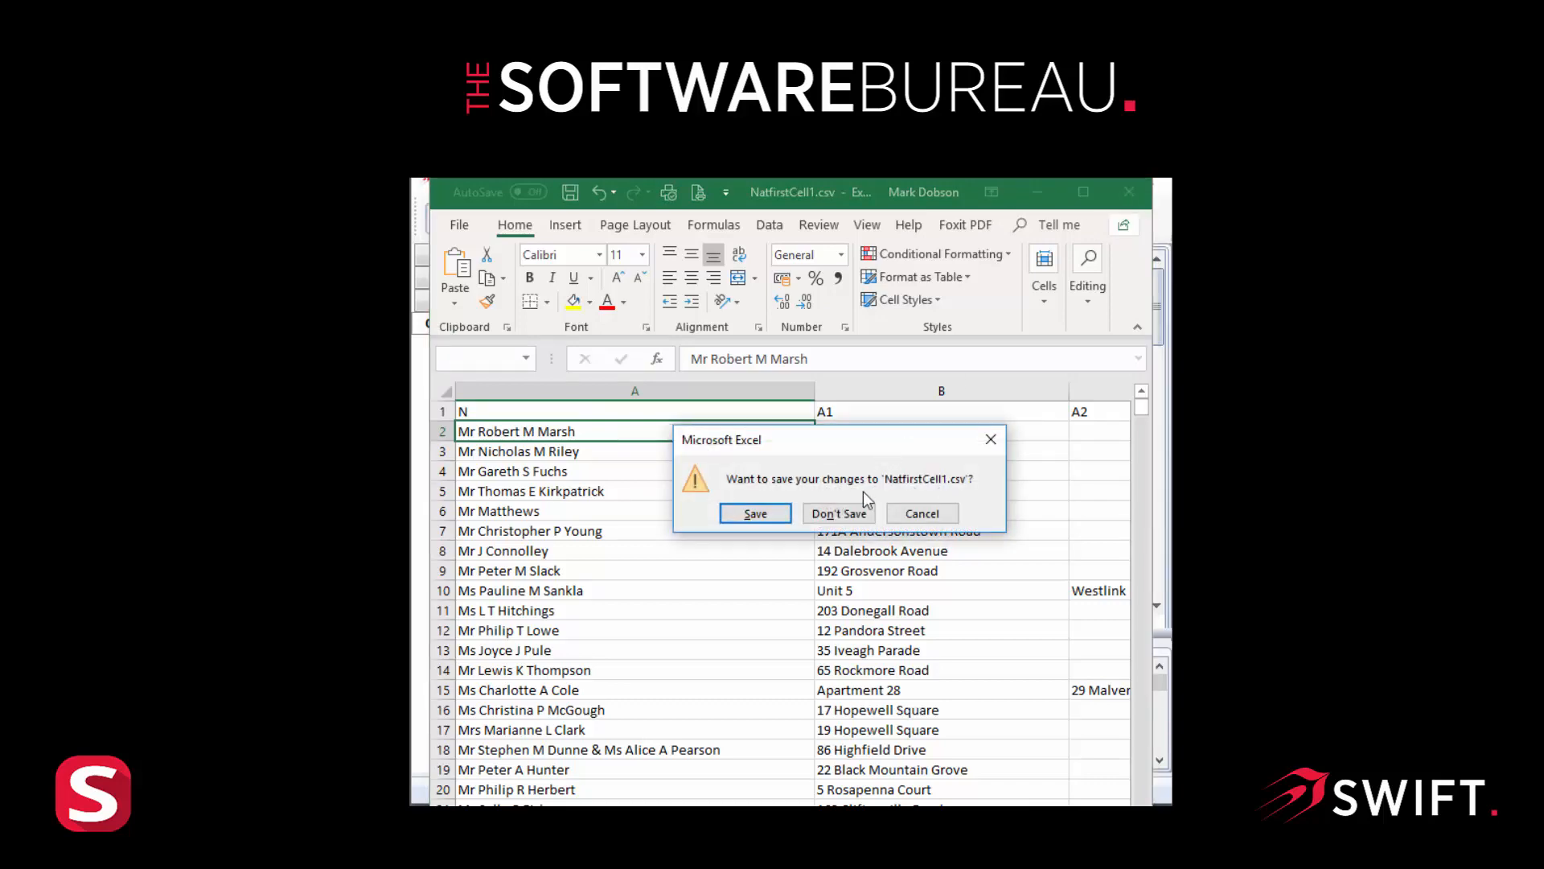
click(817, 511)
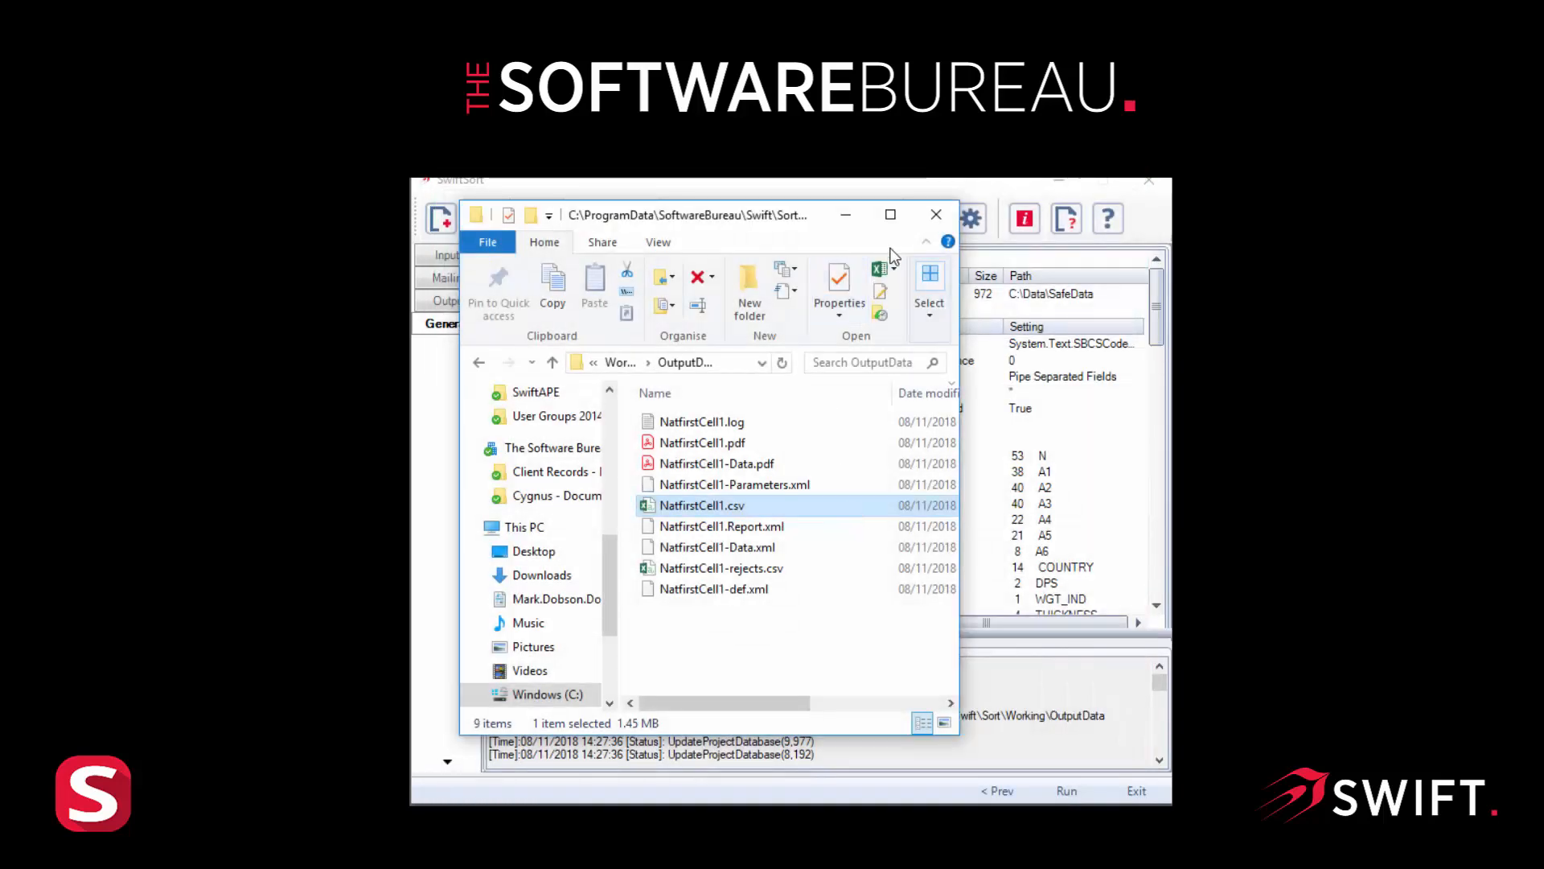
click(936, 214)
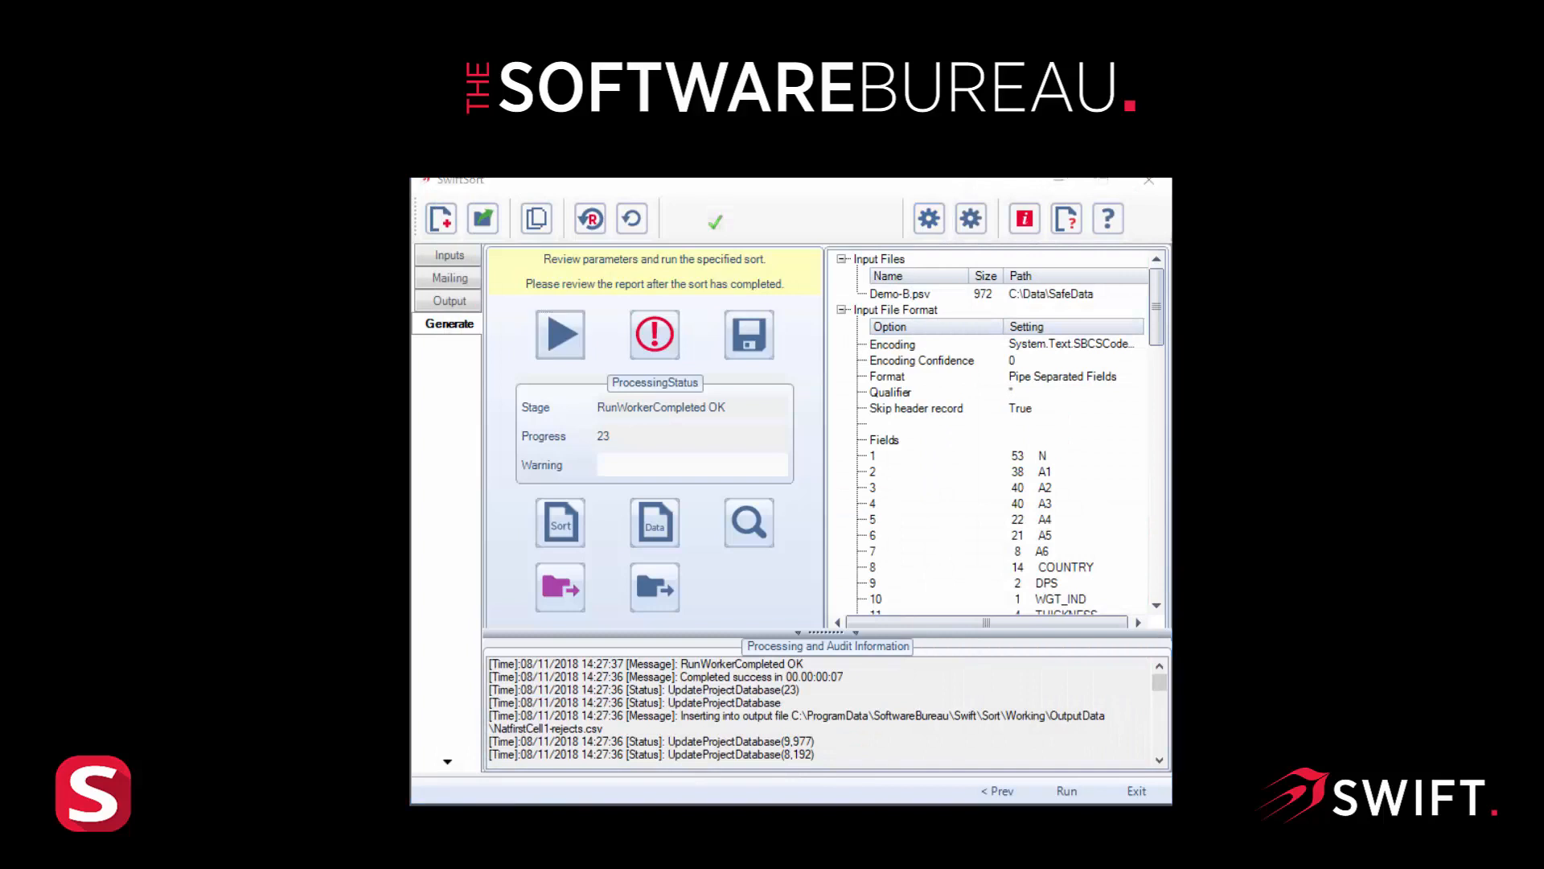
Open the Mailmark folder and open its NatfirstCell1 .gemma file in Notepad, with the whole window in view
drag(1488, 434, 774, 196)
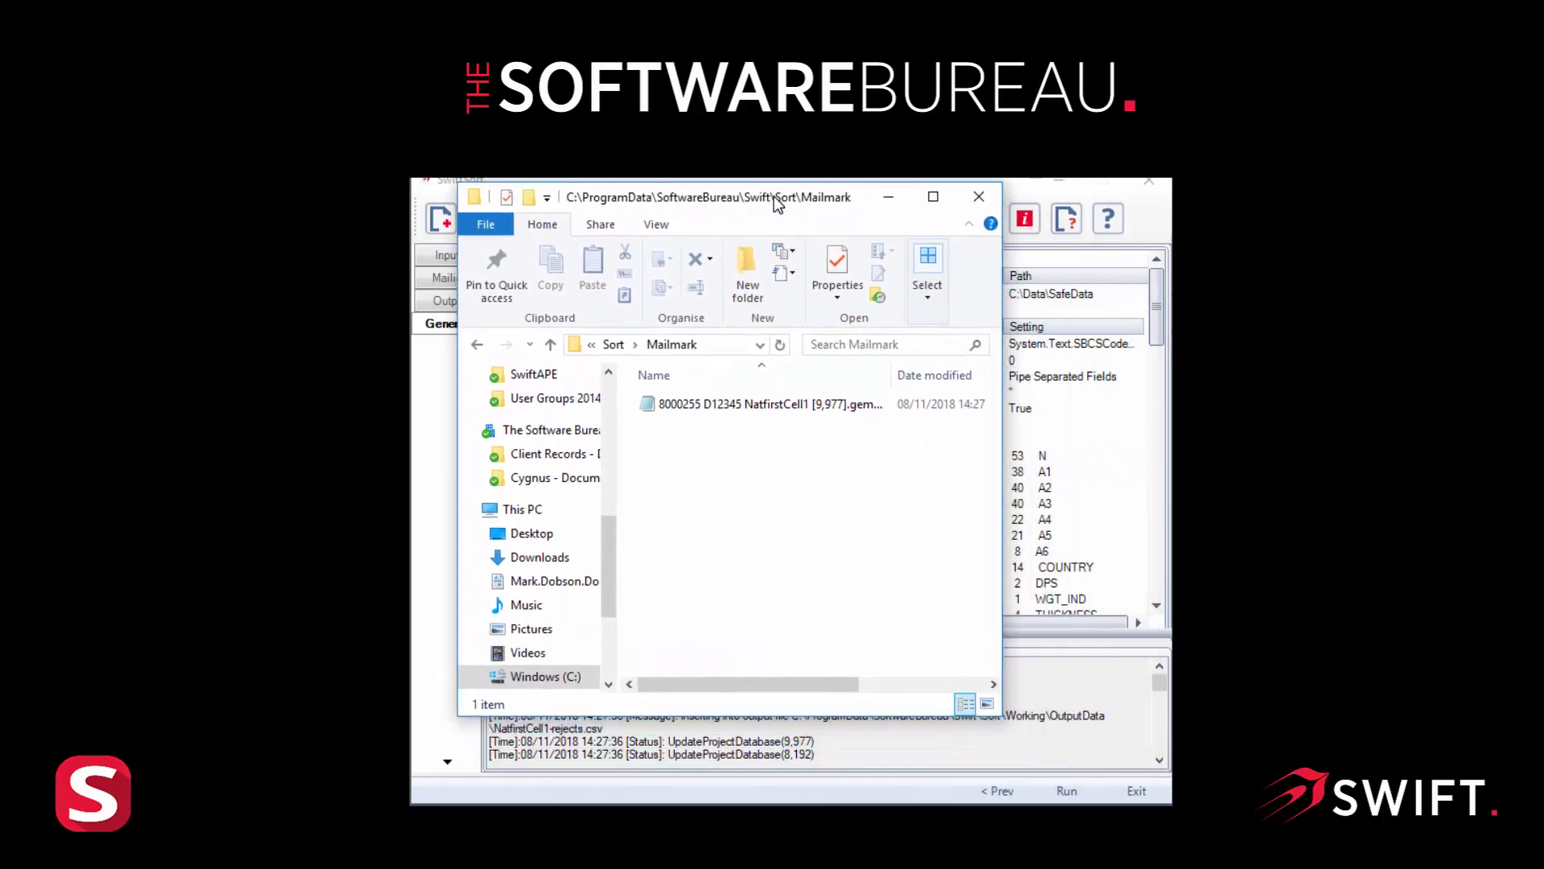
double_click(681, 404)
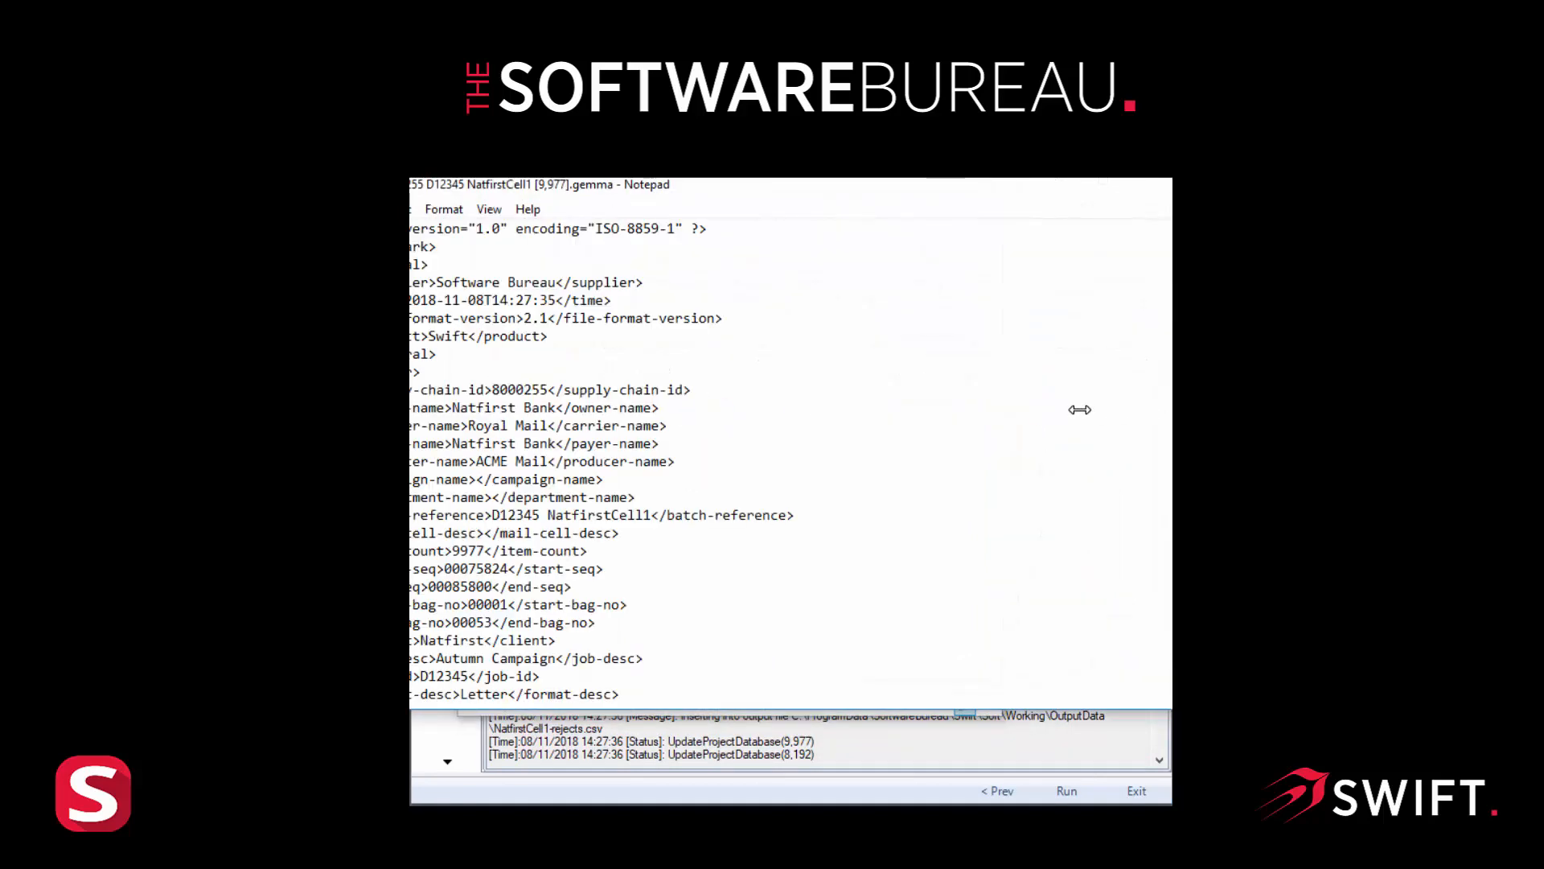
drag(687, 185, 764, 204)
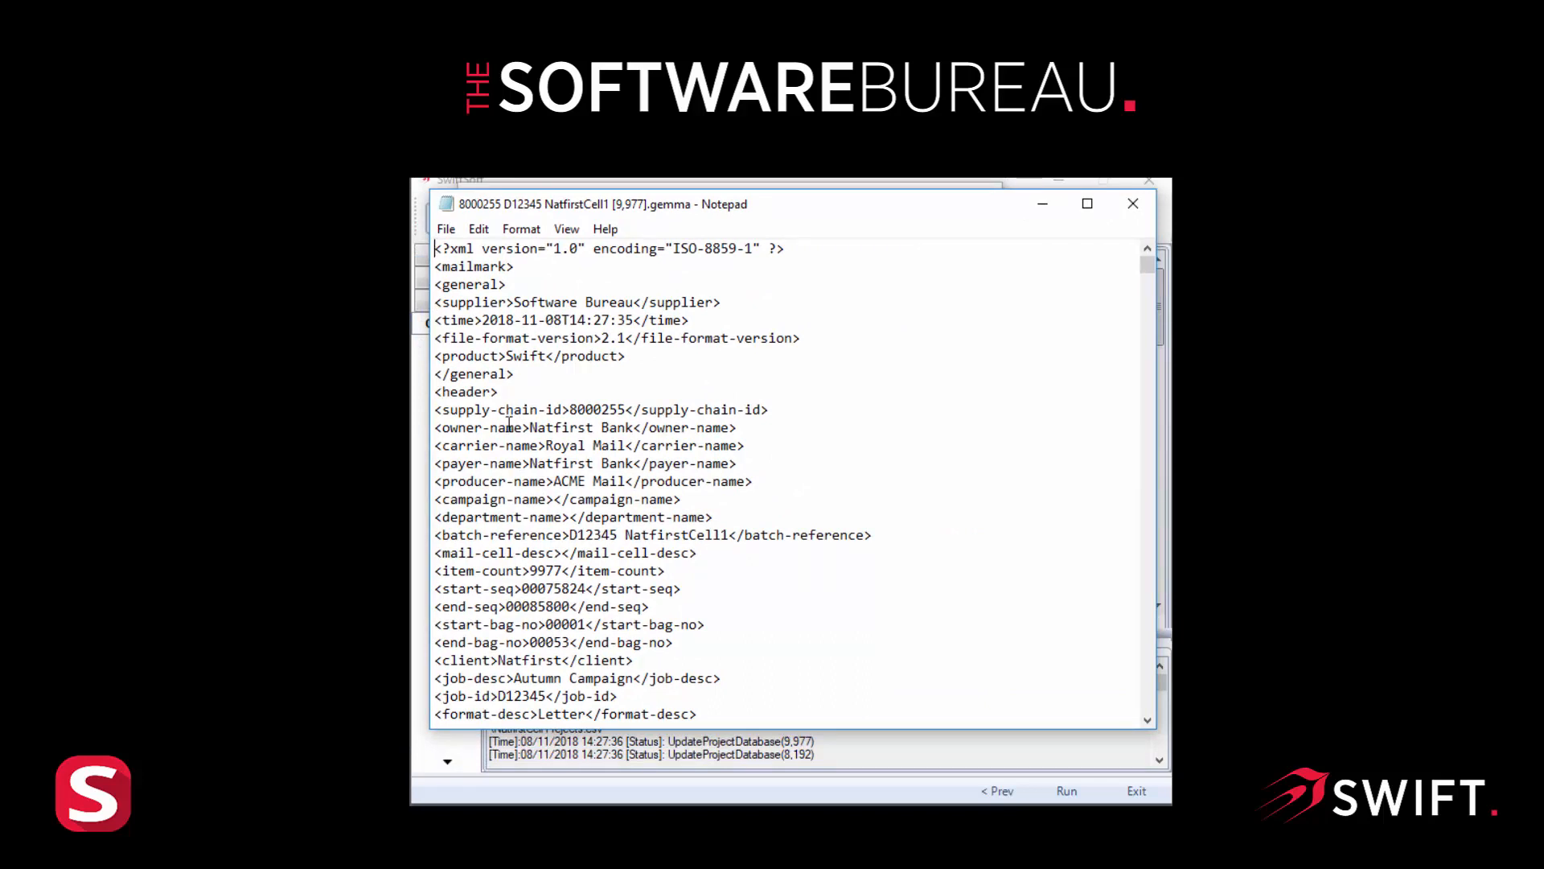
Examine the .gemma file's header, starting with the supply chain ID, and continue through the list of bags and their sequence ranges
drag(571, 410, 626, 411)
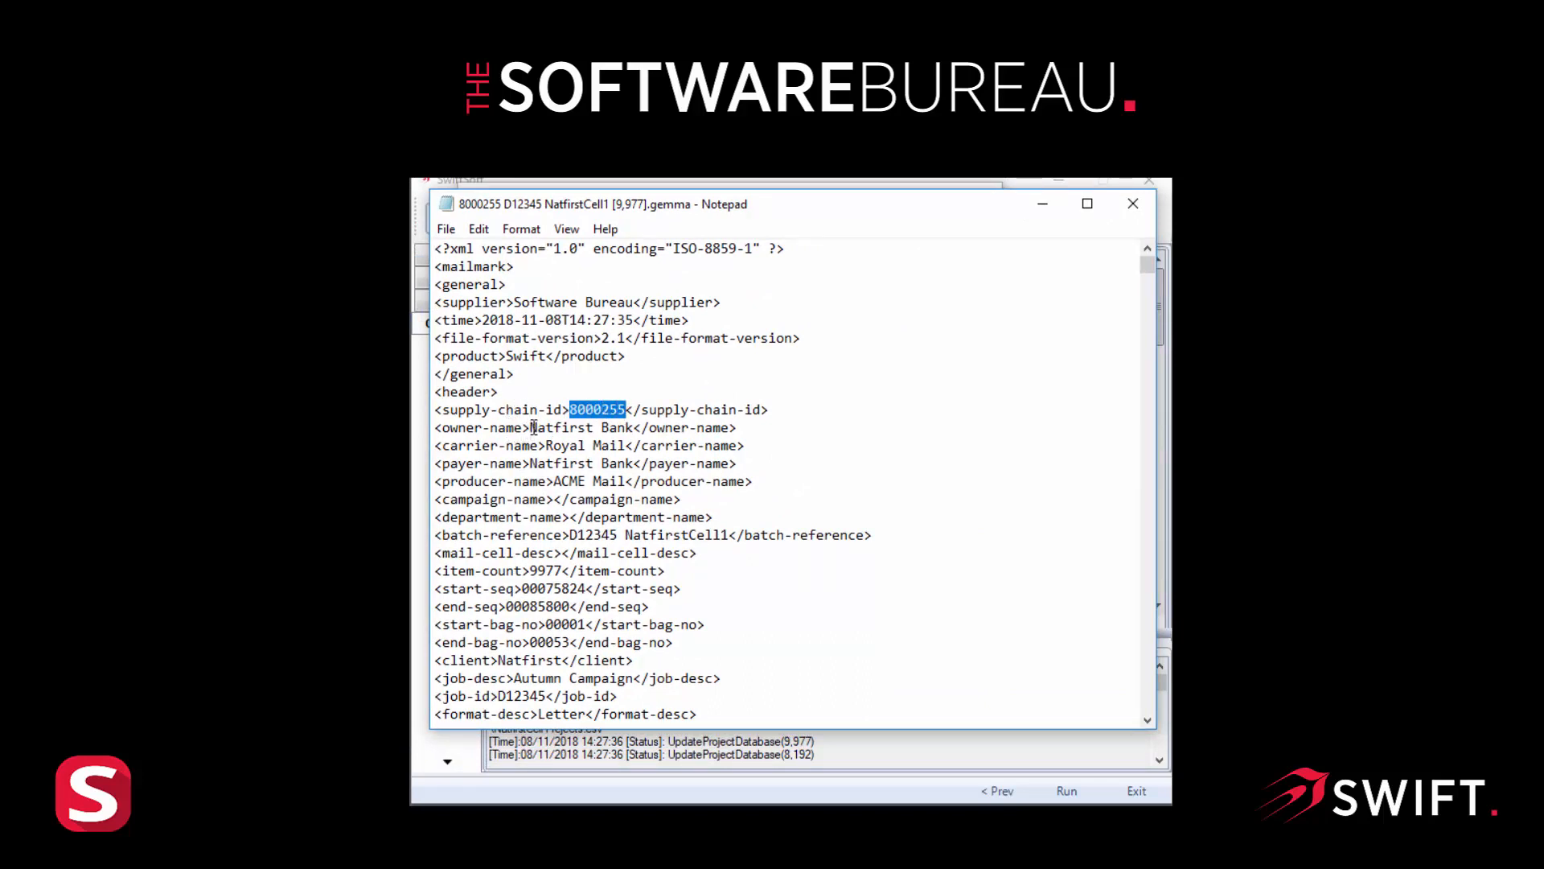
click(535, 428)
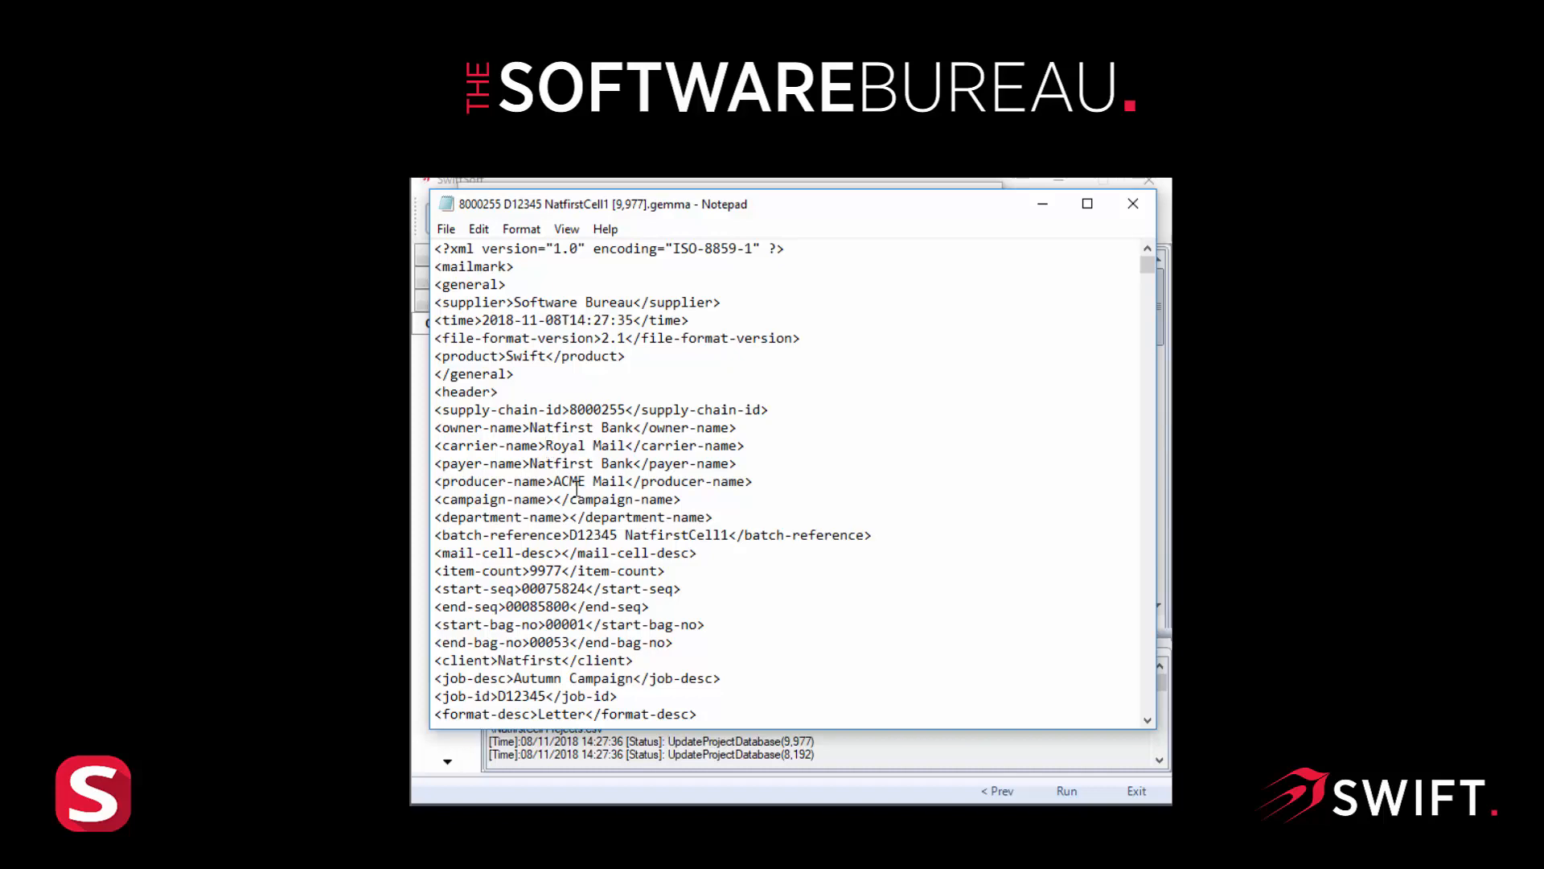
scroll(684, 513, down, 5)
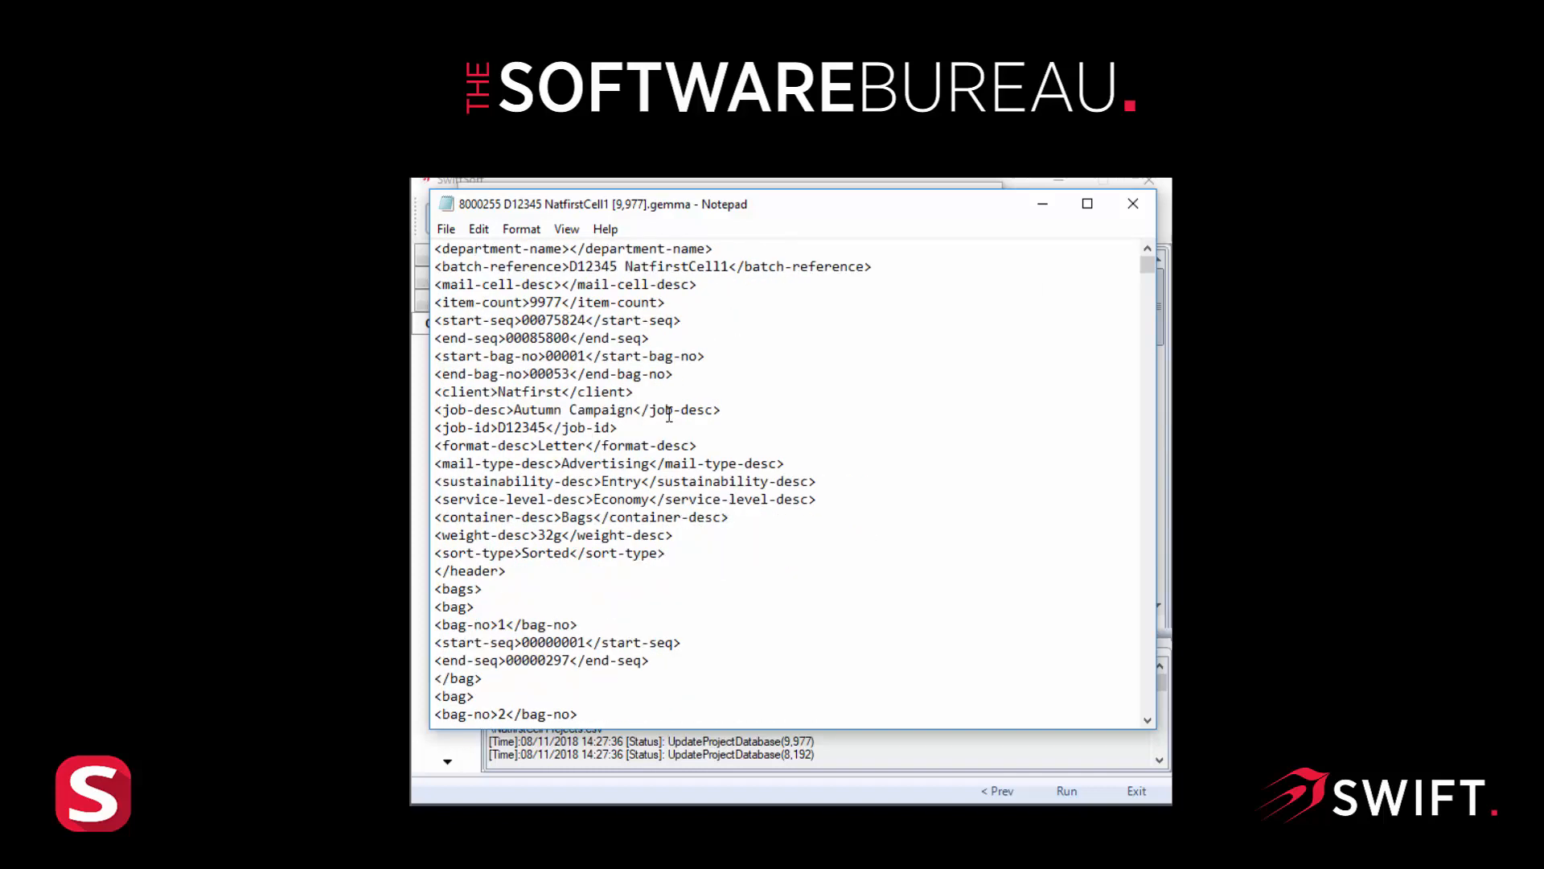
scroll(668, 406, down, 9)
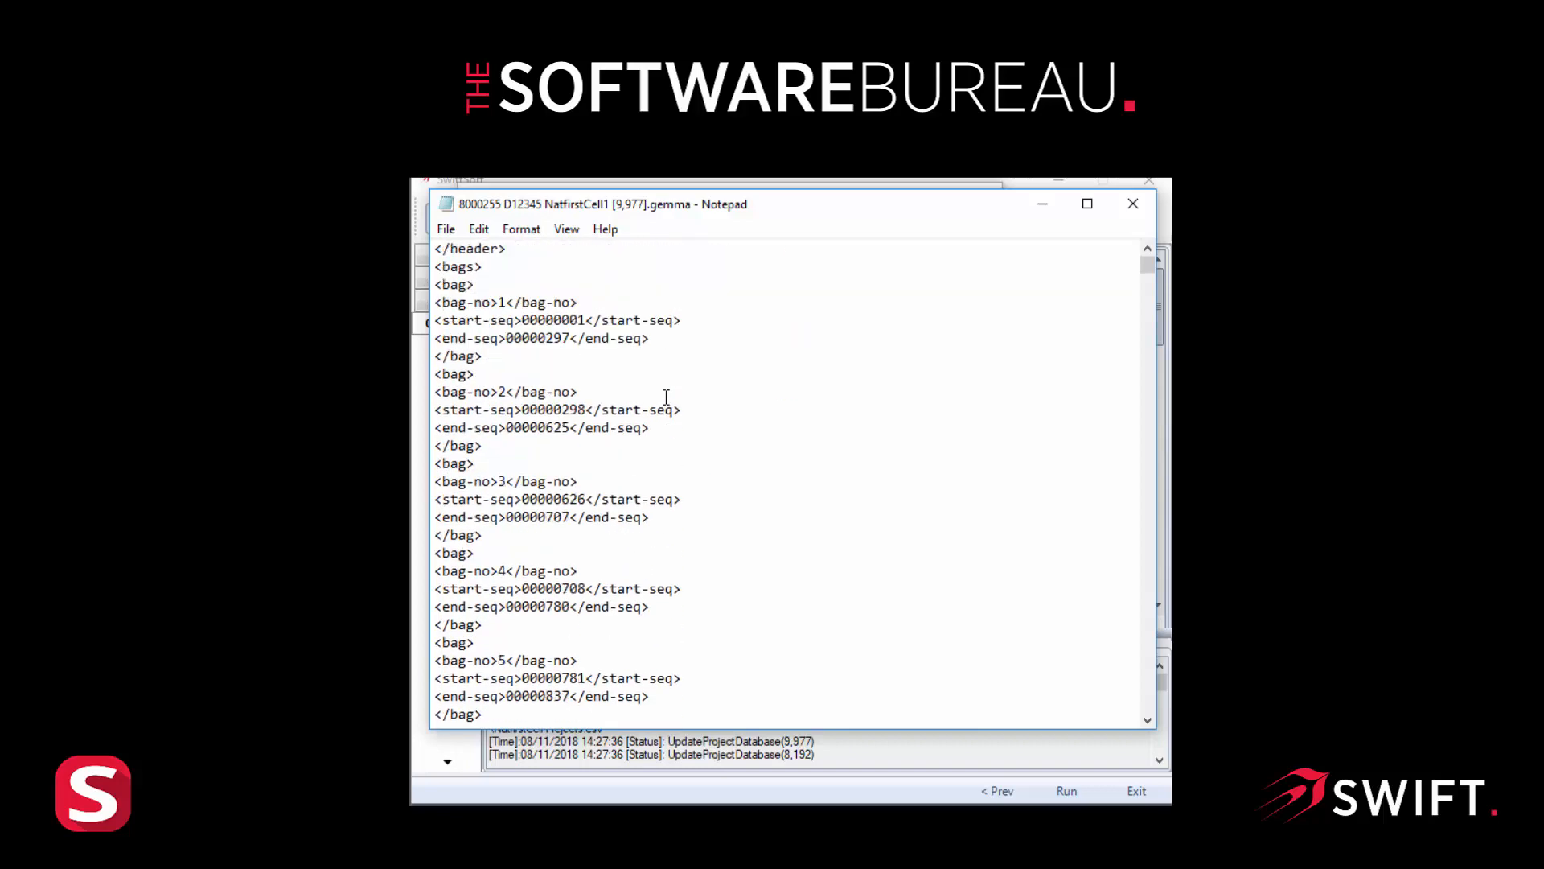
scroll(666, 397, down, 20)
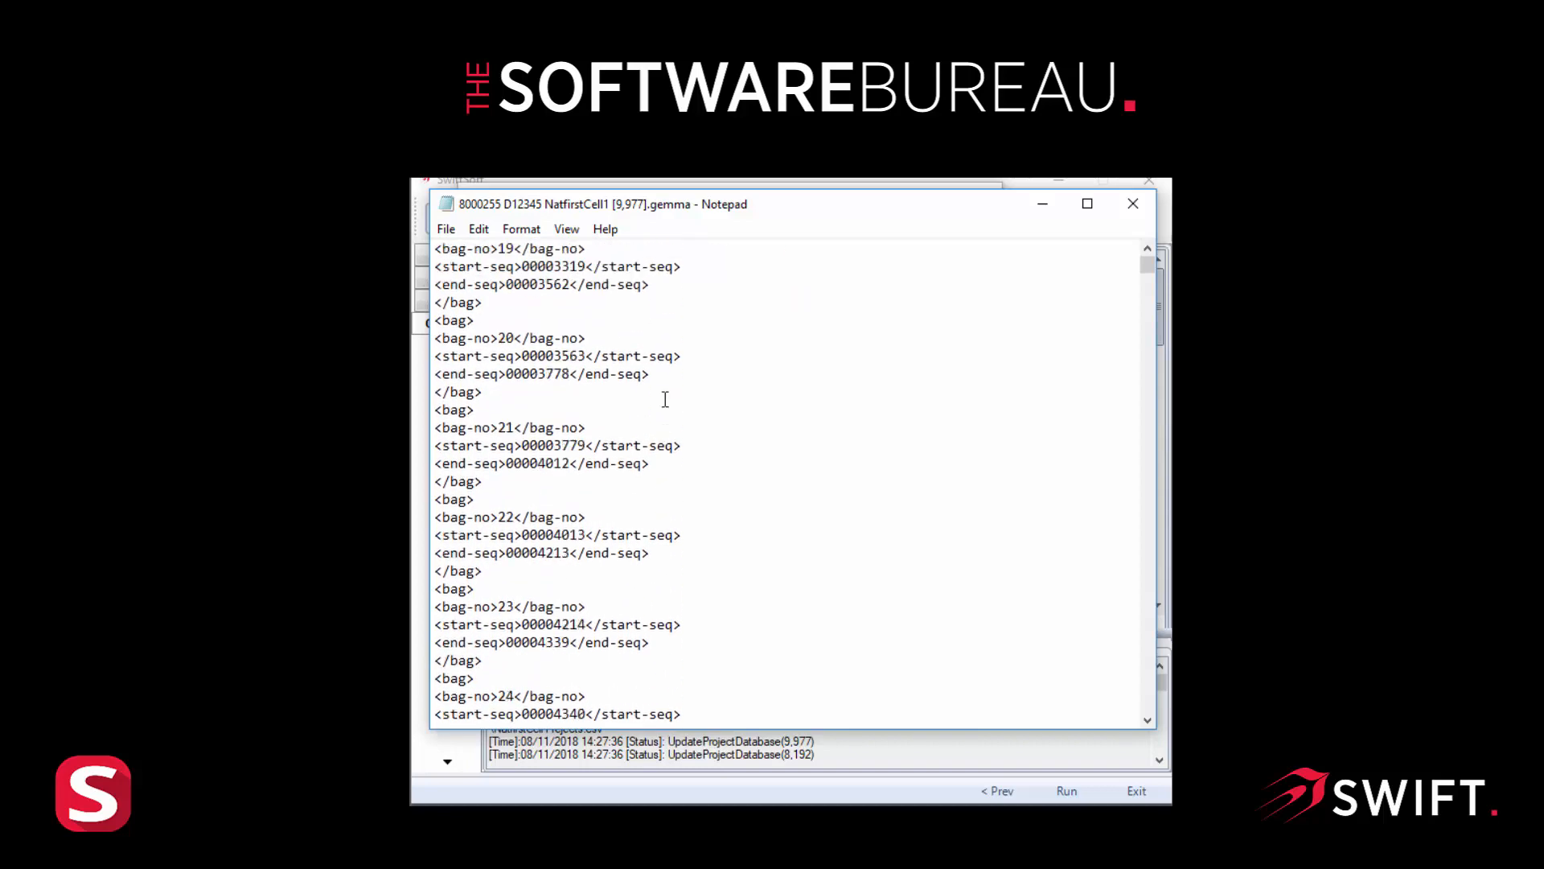
scroll(660, 406, down, 20)
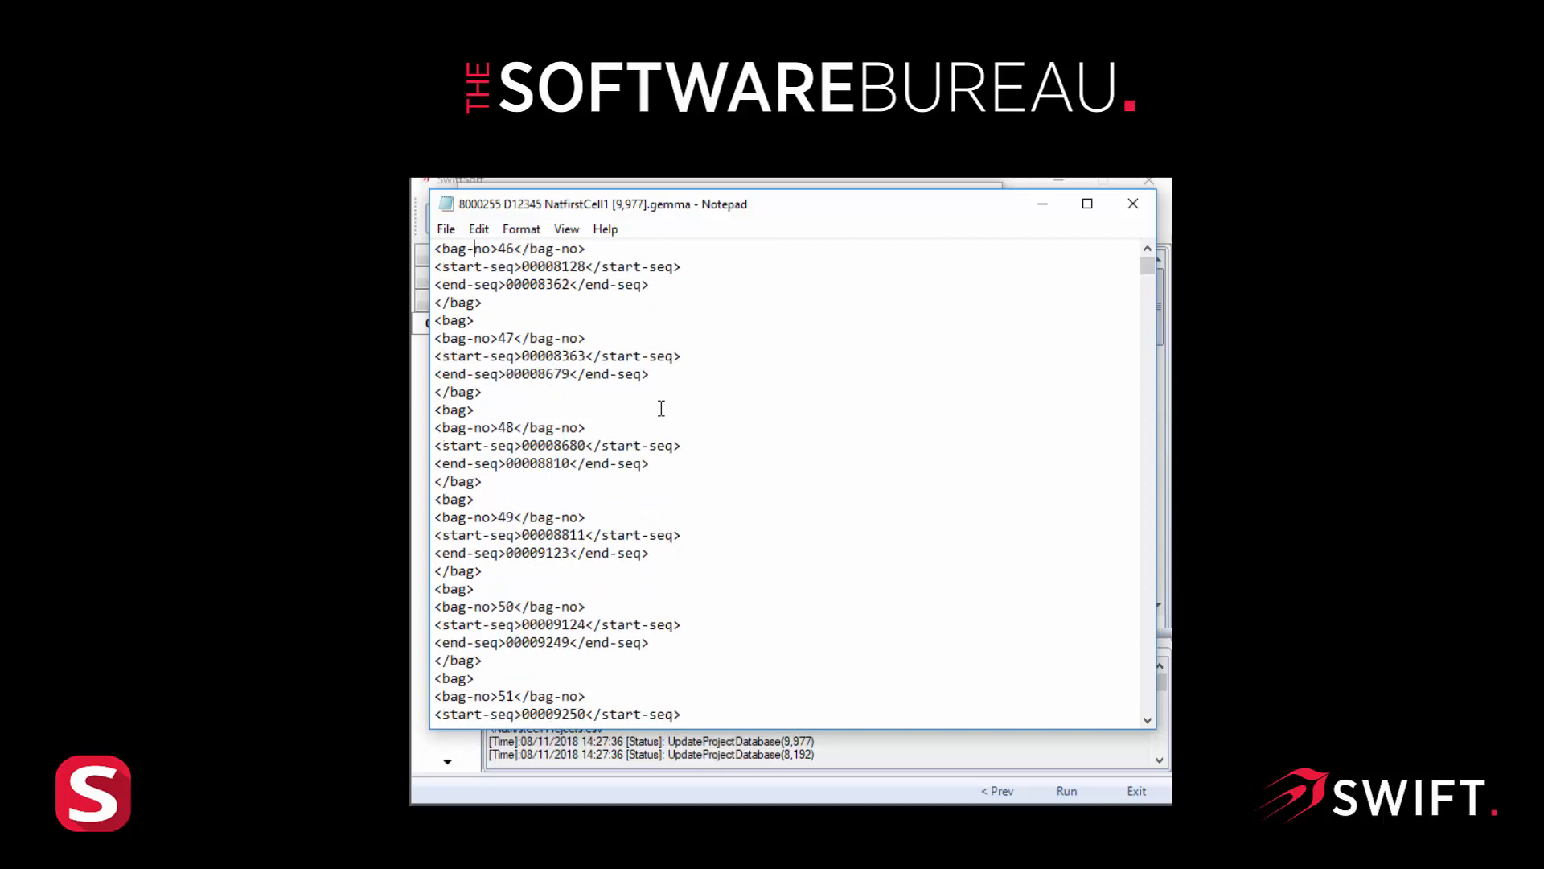
Examine the item details after the bag list, including the first item's ID, and close the .gemma file and the Mailmark folder
scroll(662, 408, down, 9)
scroll(662, 408, up, 11)
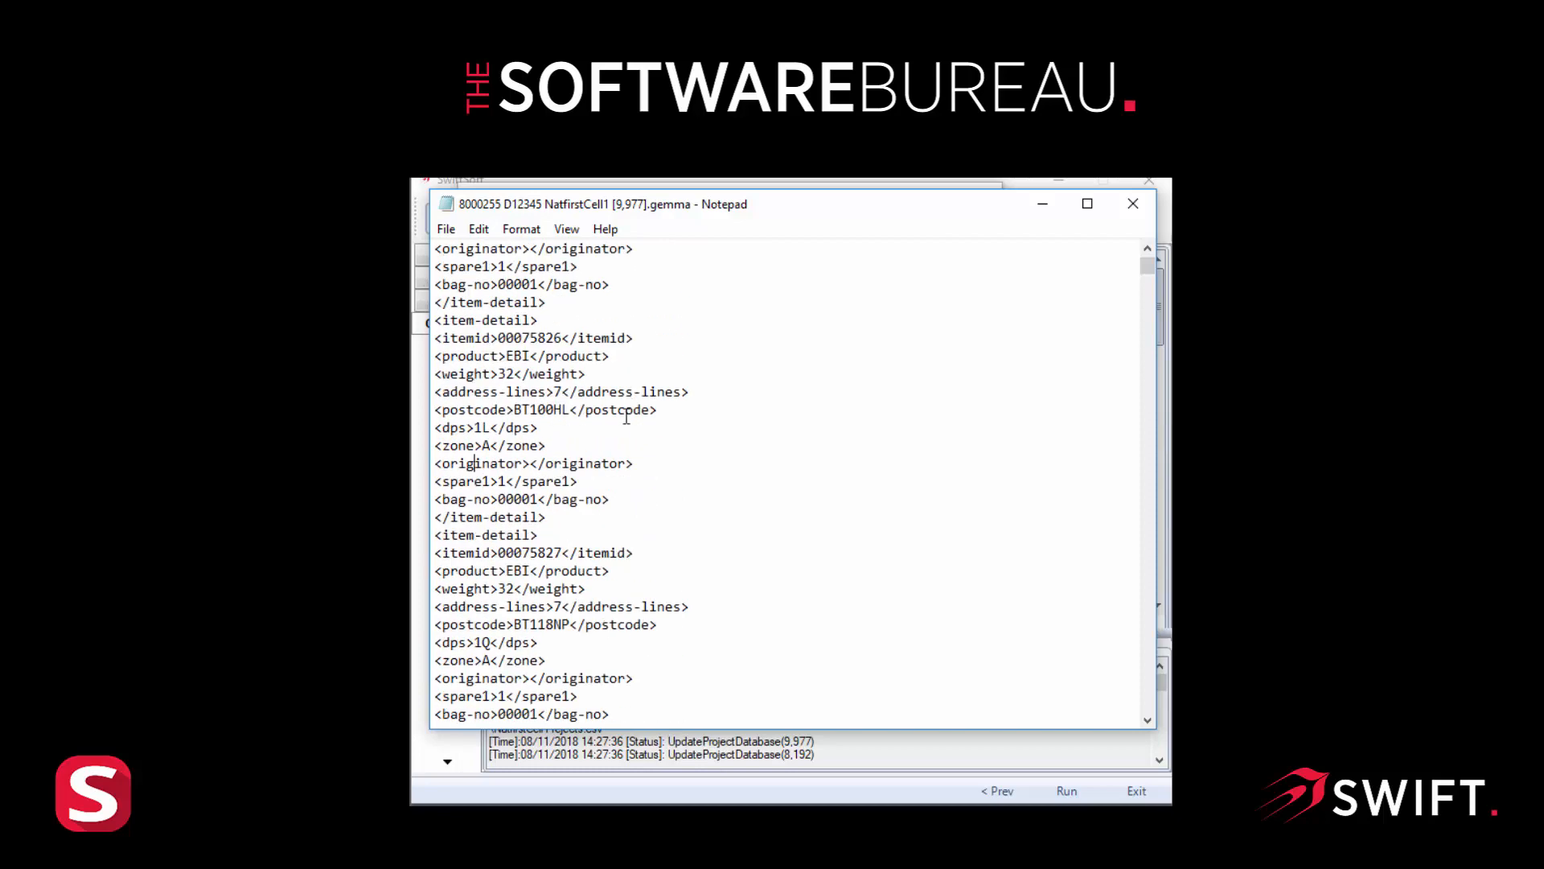
scroll(622, 423, up, 7)
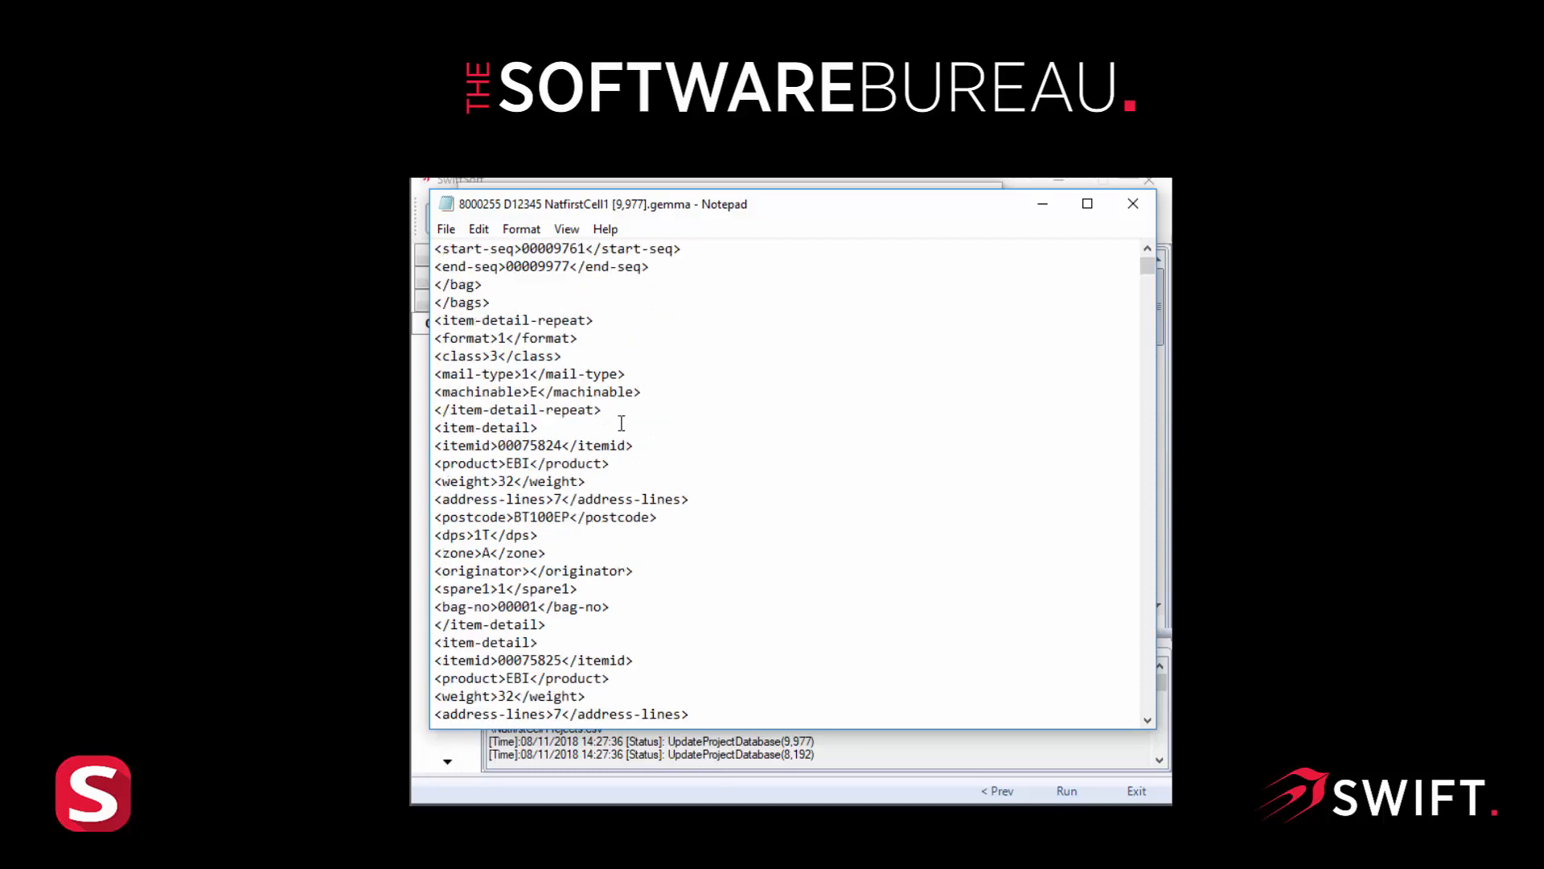
scroll(622, 423, down, 2)
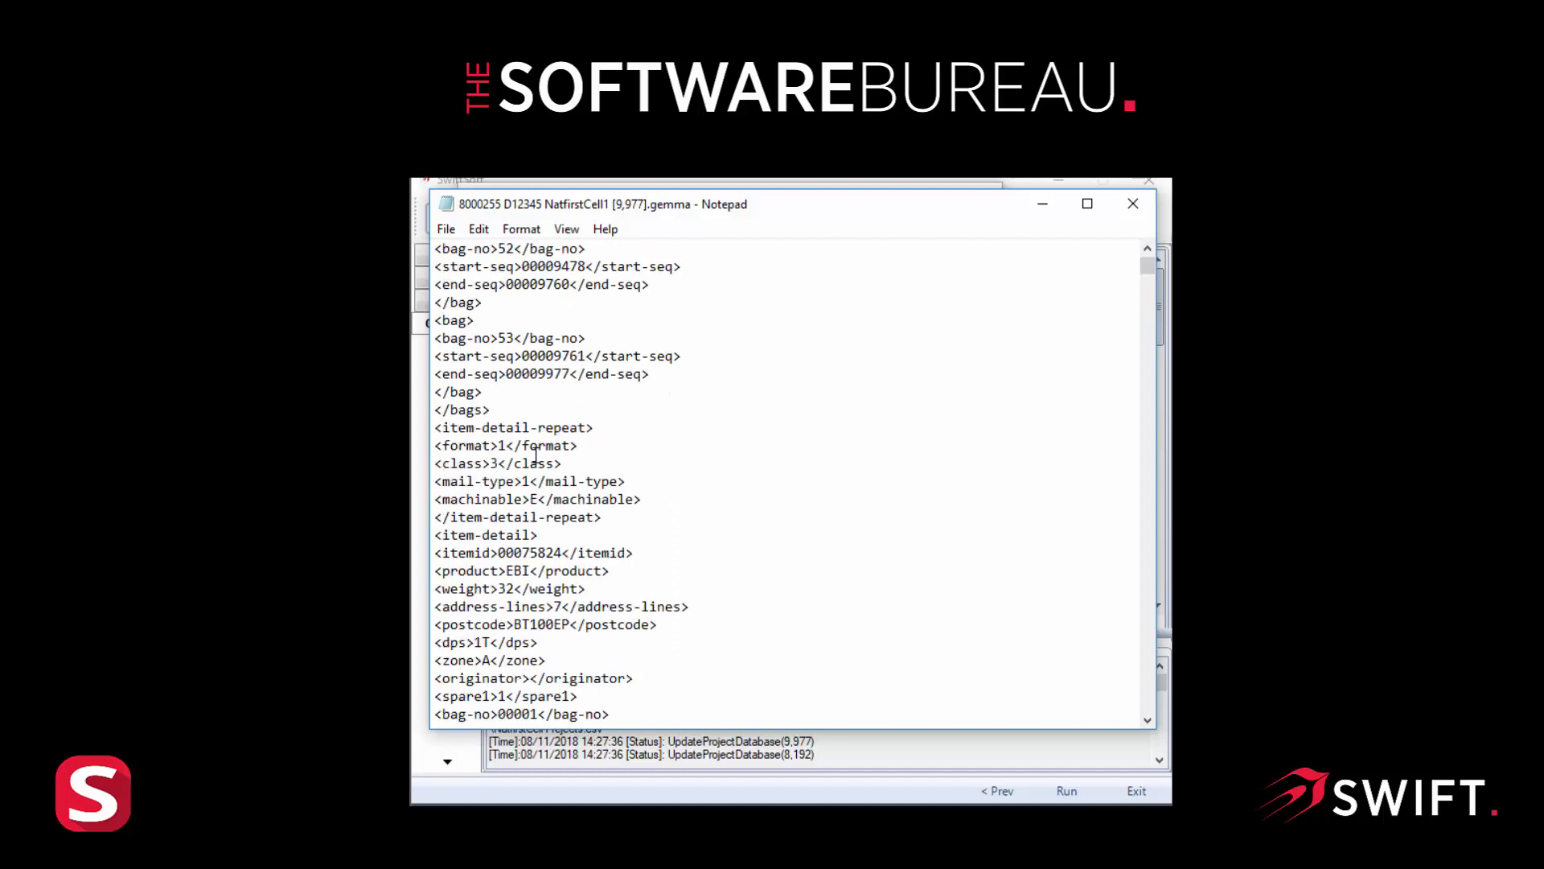
scroll(538, 453, down, 3)
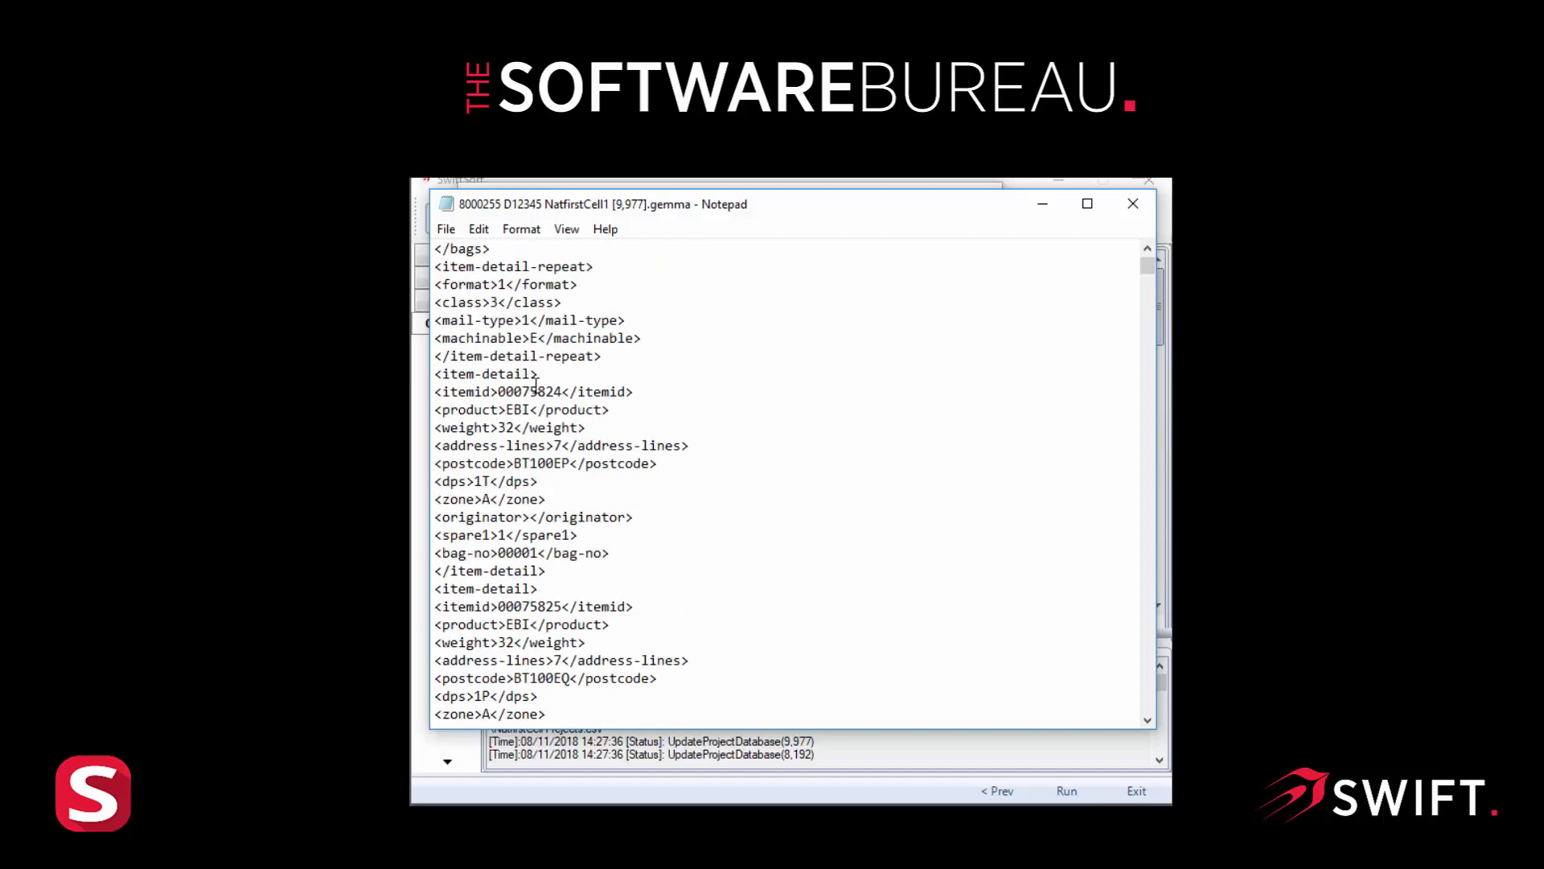
drag(499, 392, 562, 395)
scroll(566, 573, down, 1)
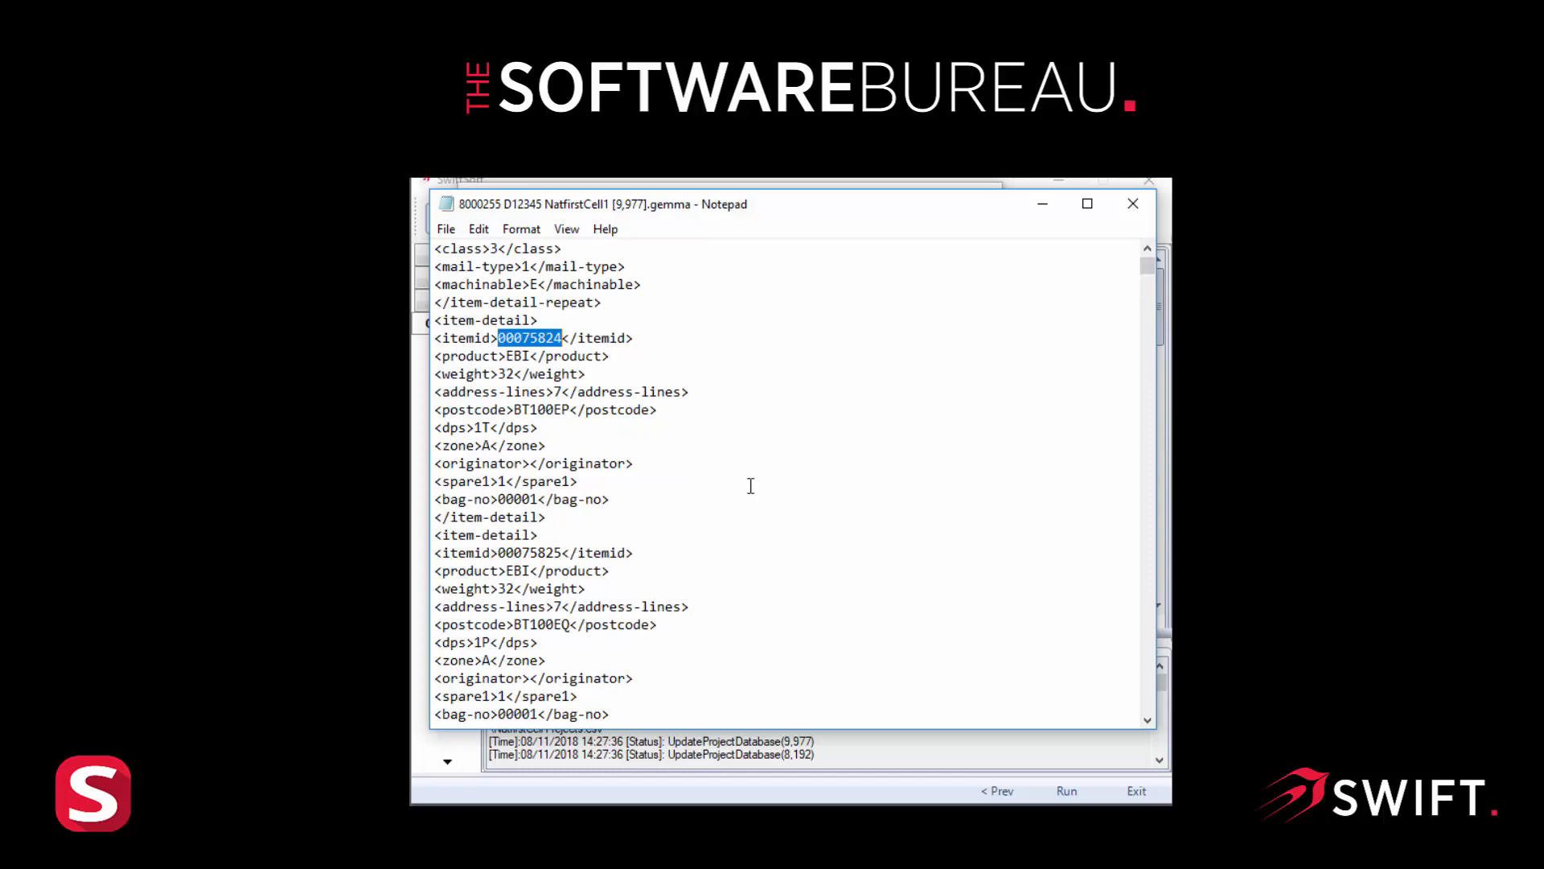
scroll(797, 477, down, 5)
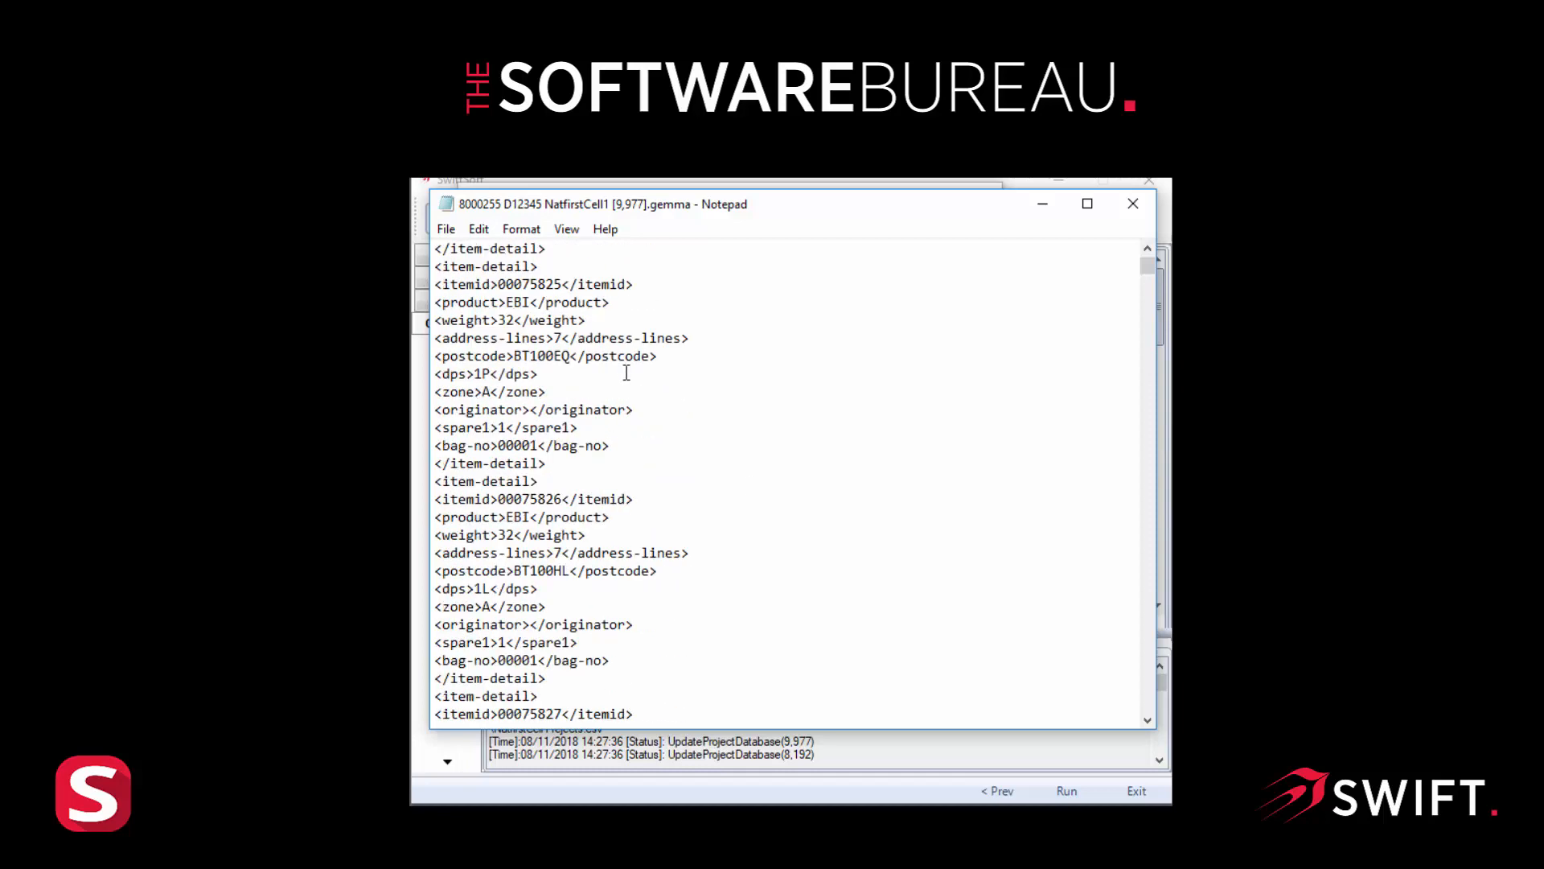
click(1133, 208)
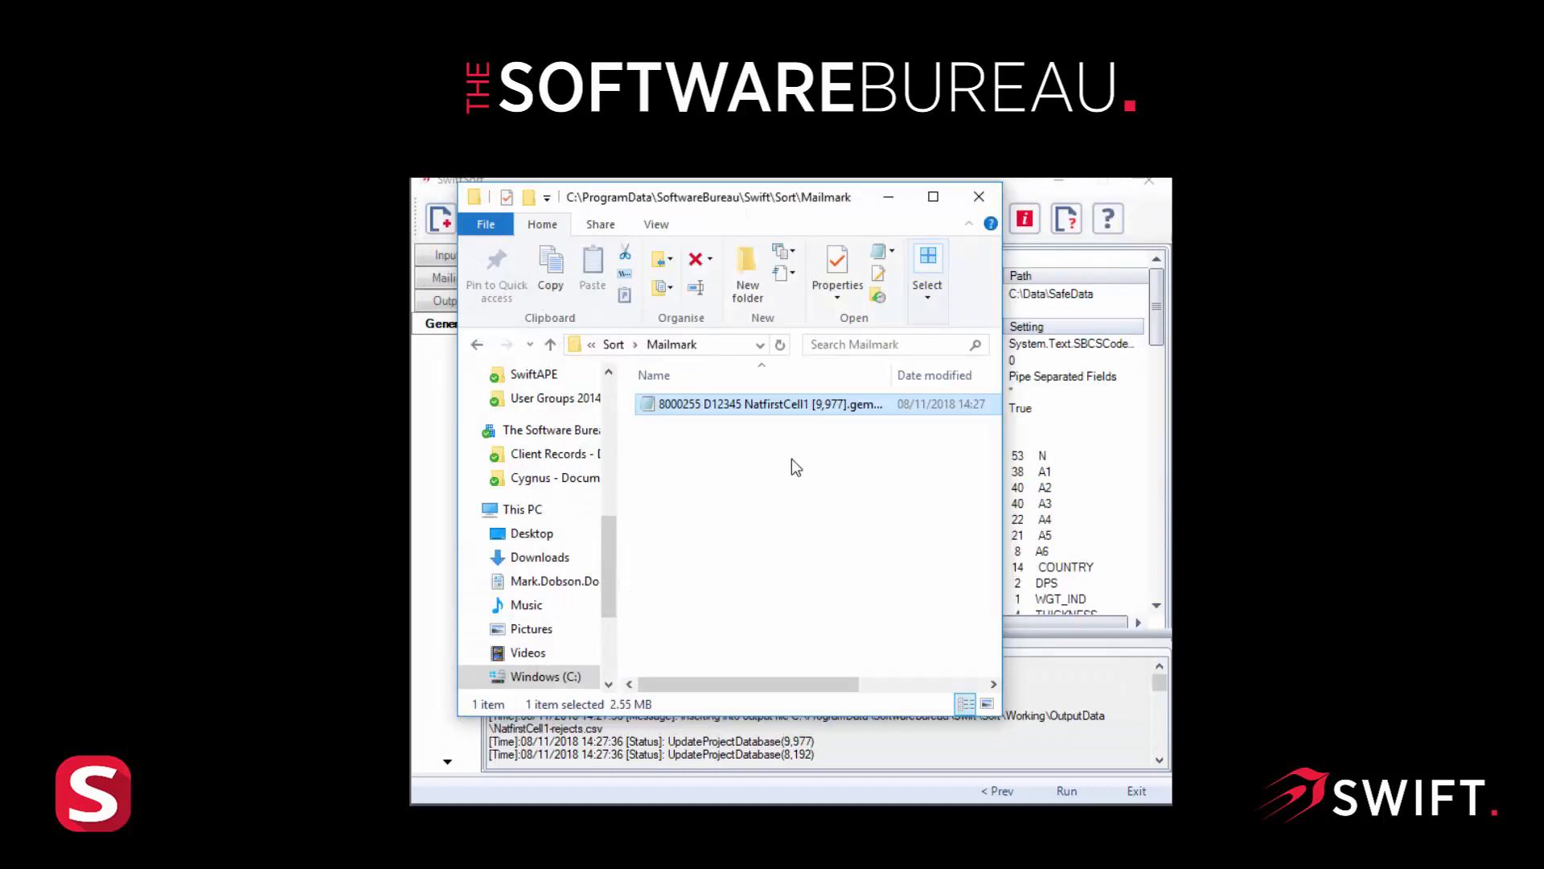
click(969, 201)
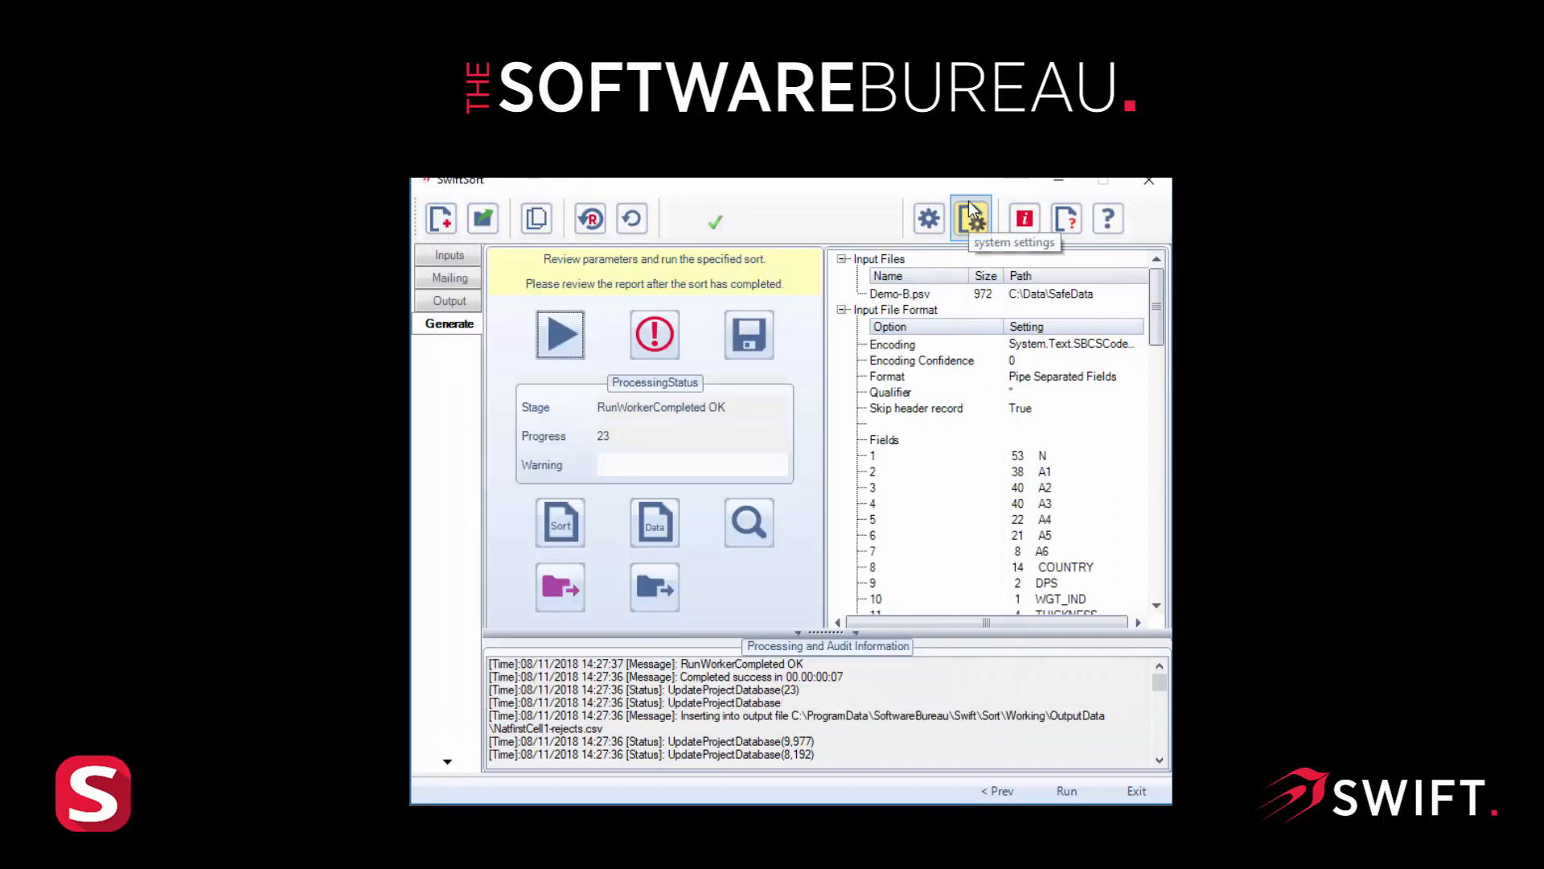